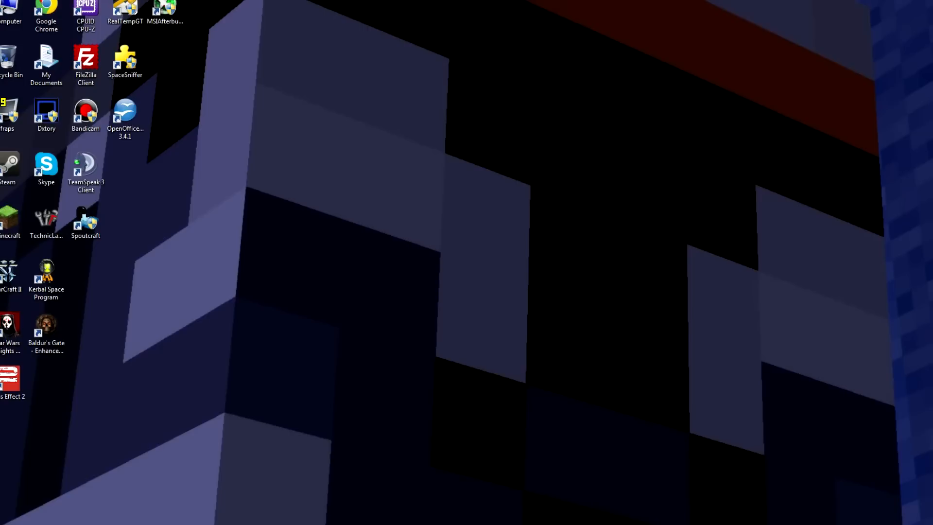
Step: Bring the browser window with bukkit.org into view and look over the build announcements on the front page
drag(0, 47, 223, 29)
drag(389, 26, 408, 20)
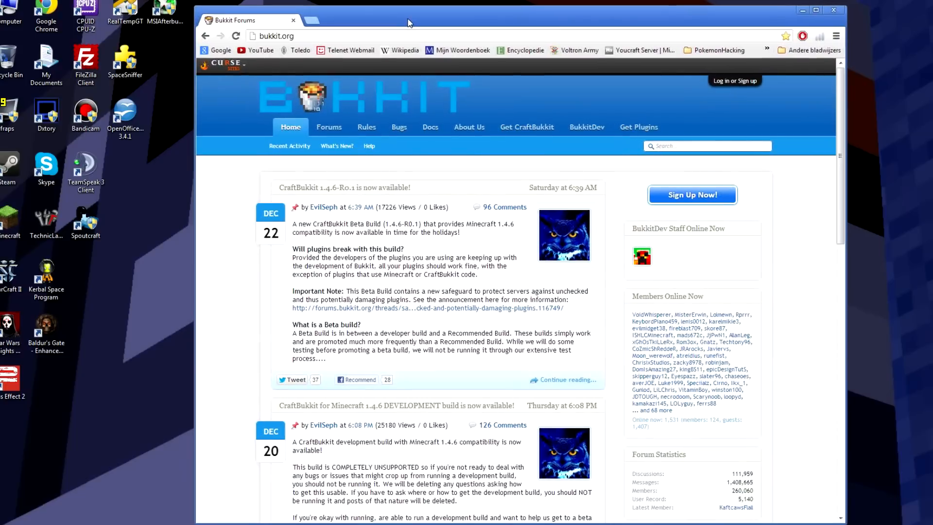
click(286, 36)
click(585, 37)
scroll(523, 236, down, 10)
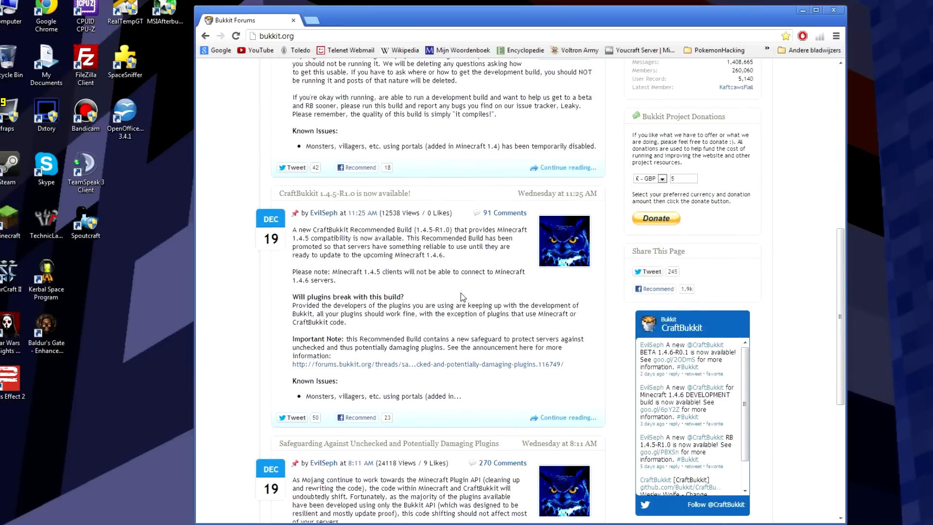
scroll(426, 283, down, 6)
scroll(426, 283, up, 10)
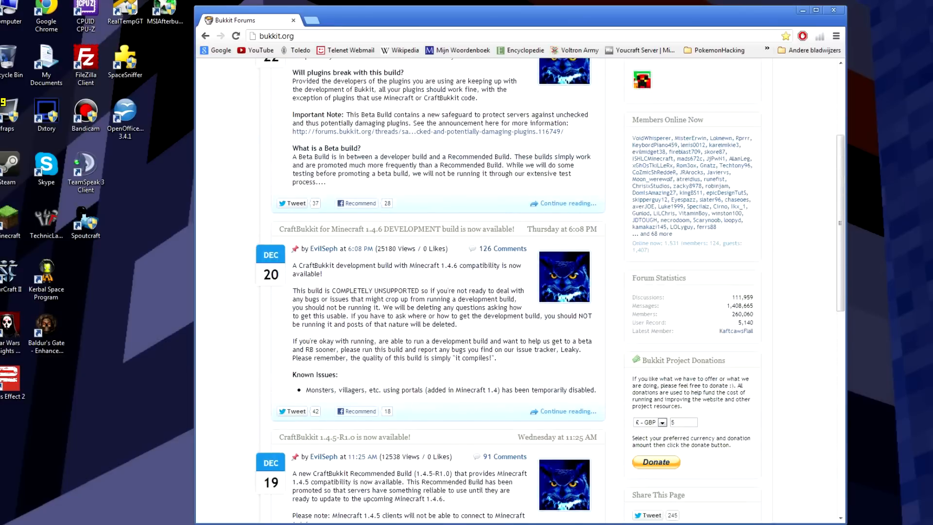
scroll(458, 294, up, 2)
scroll(474, 390, up, 1)
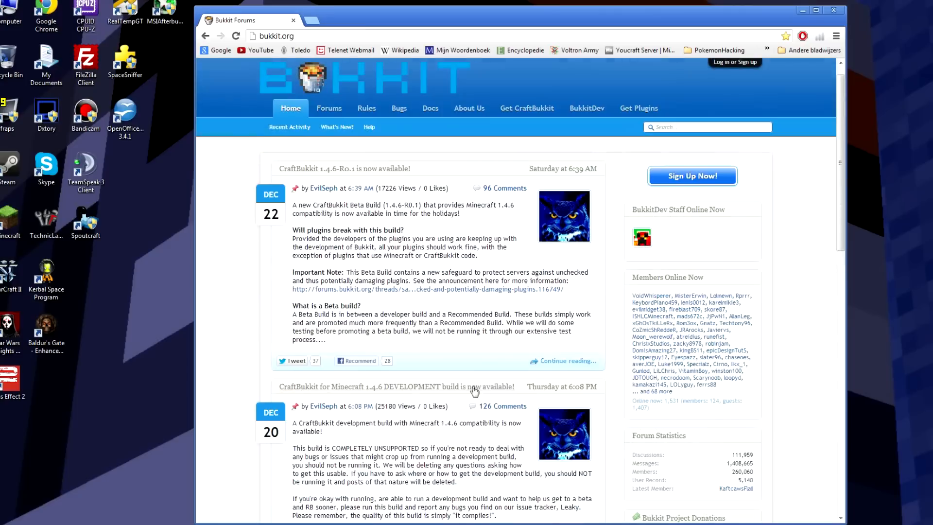
scroll(474, 390, down, 10)
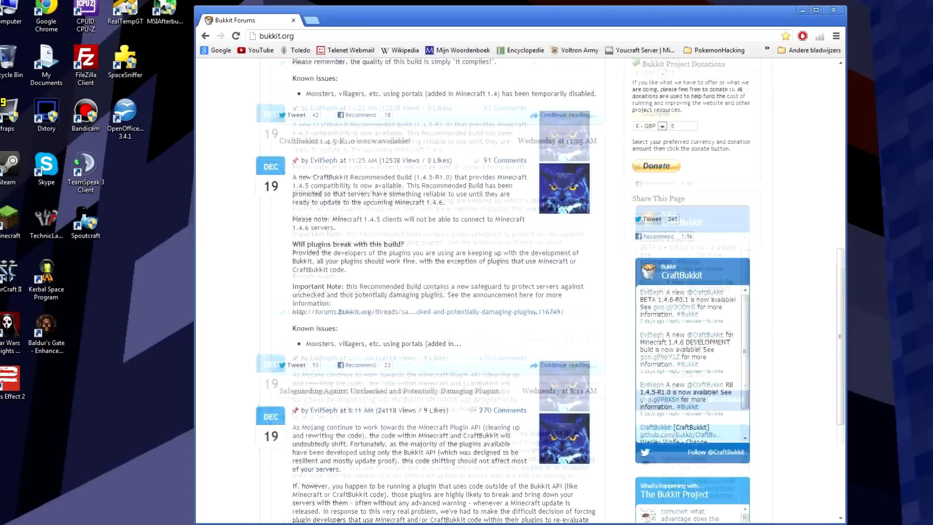
scroll(492, 326, up, 10)
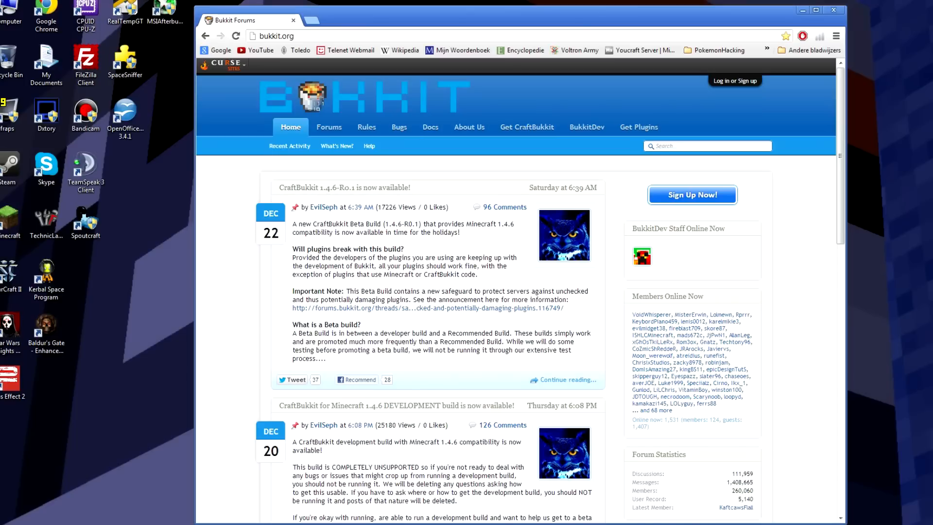
Step: Examine the descriptions of the CraftBukkit 1.4.6 Beta Build and the 1.4.6 development build
drag(312, 224, 425, 224)
click(425, 224)
scroll(459, 360, down, 3)
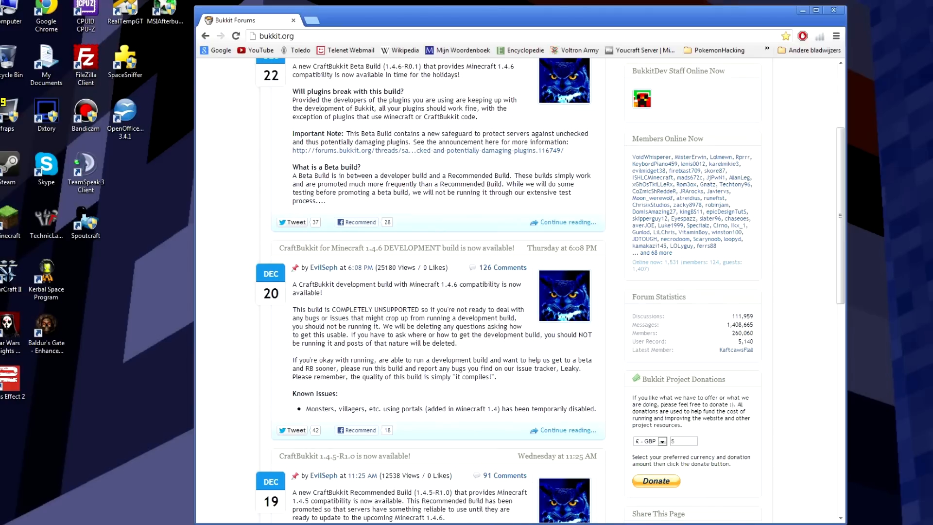
drag(332, 310, 420, 309)
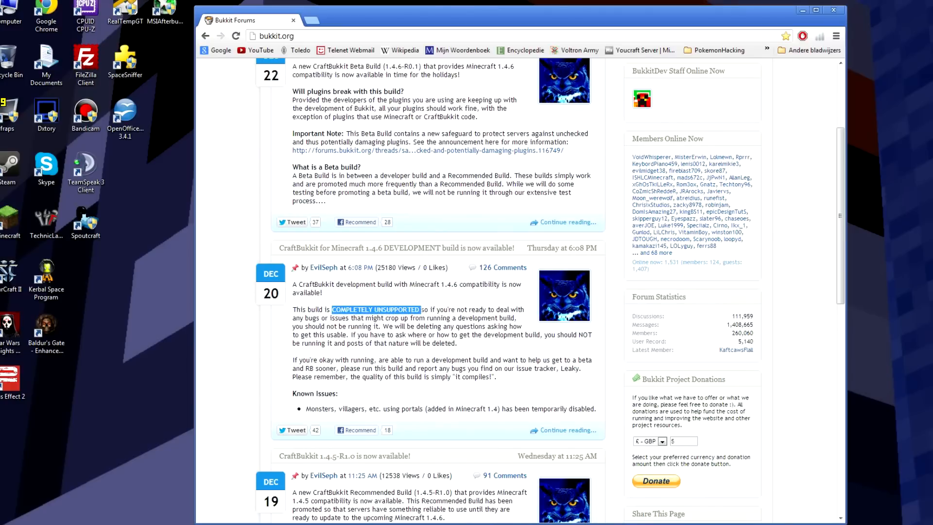
click(423, 314)
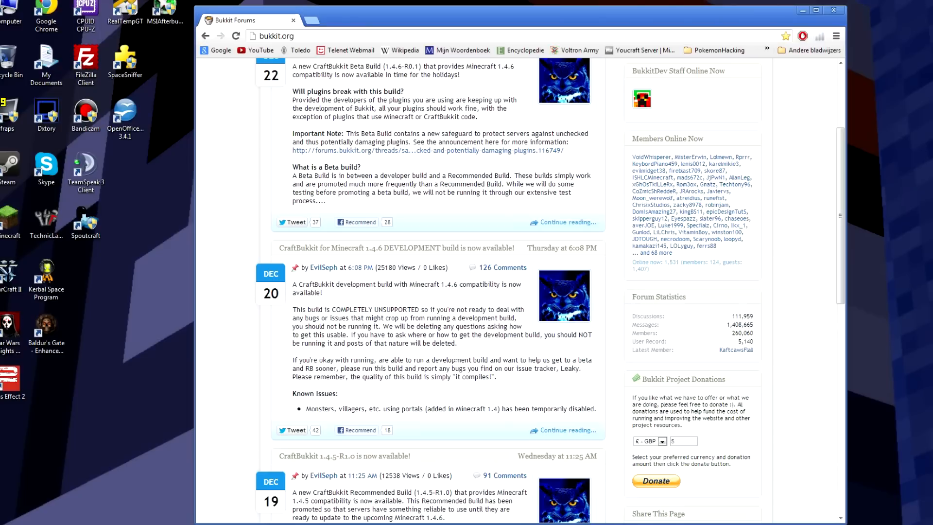
Step: Examine the description of the CraftBukkit 1.4.5-R1.0 Recommended Build in its announcement
scroll(453, 358, down, 4)
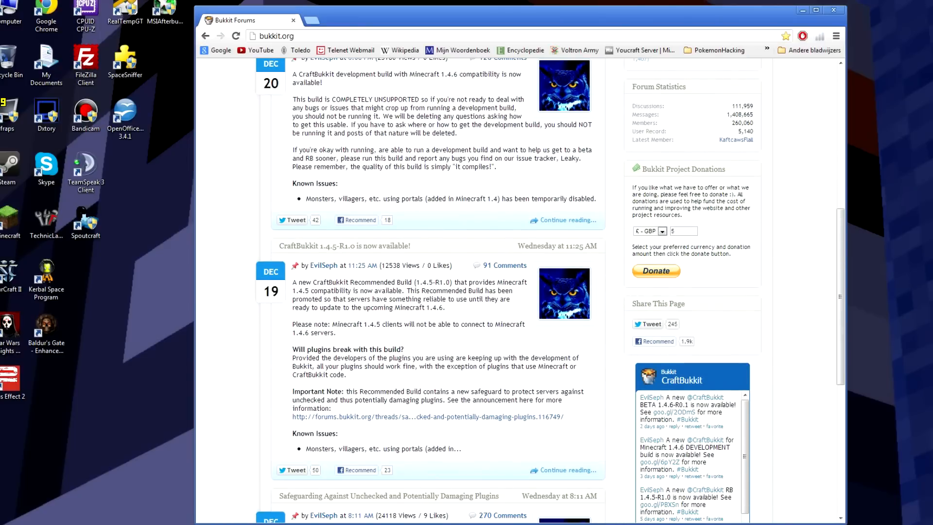
drag(313, 282, 451, 282)
click(414, 282)
click(452, 282)
mouse_move(452, 282)
mouse_down()
mouse_move(411, 282)
mouse_move(453, 282)
mouse_up()
click(412, 282)
click(454, 282)
click(454, 282)
scroll(458, 279, up, 1)
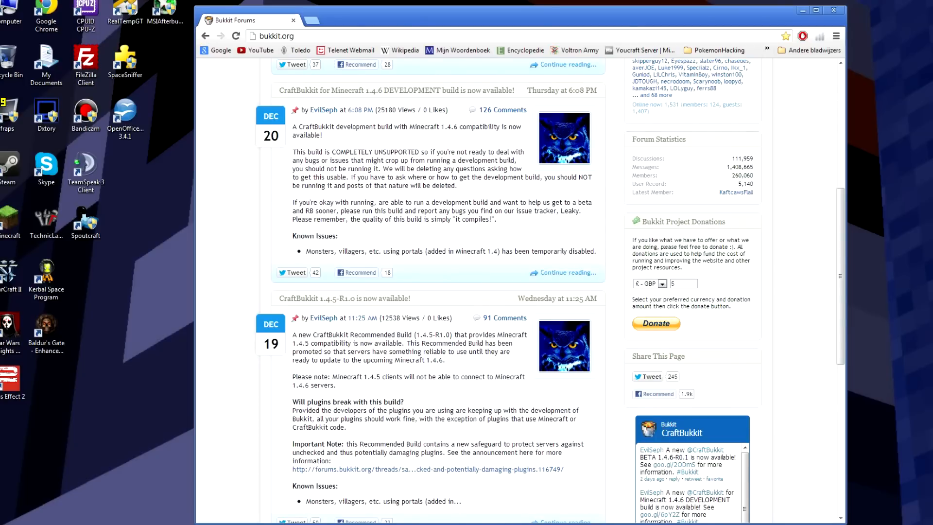
Step: Open the Get CraftBukkit page and review the Windows section of the server setup guide
scroll(520, 290, up, 6)
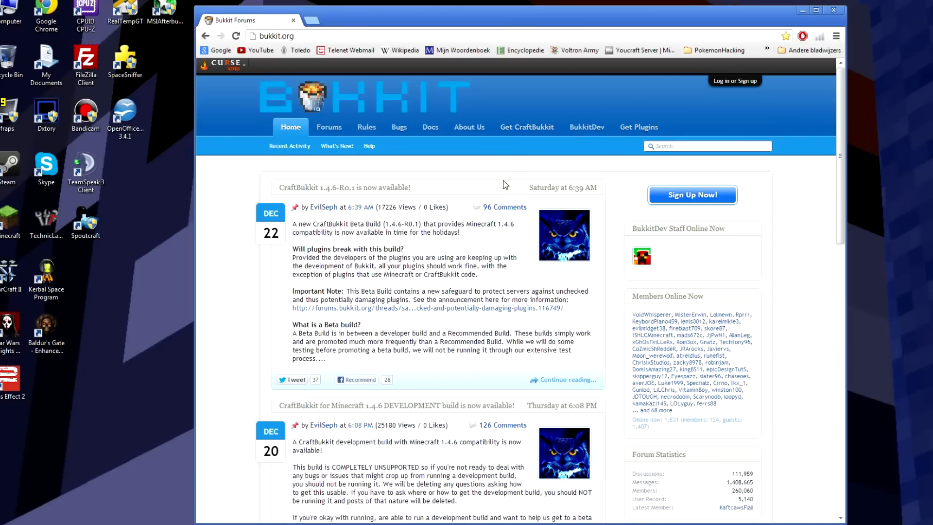
click(519, 128)
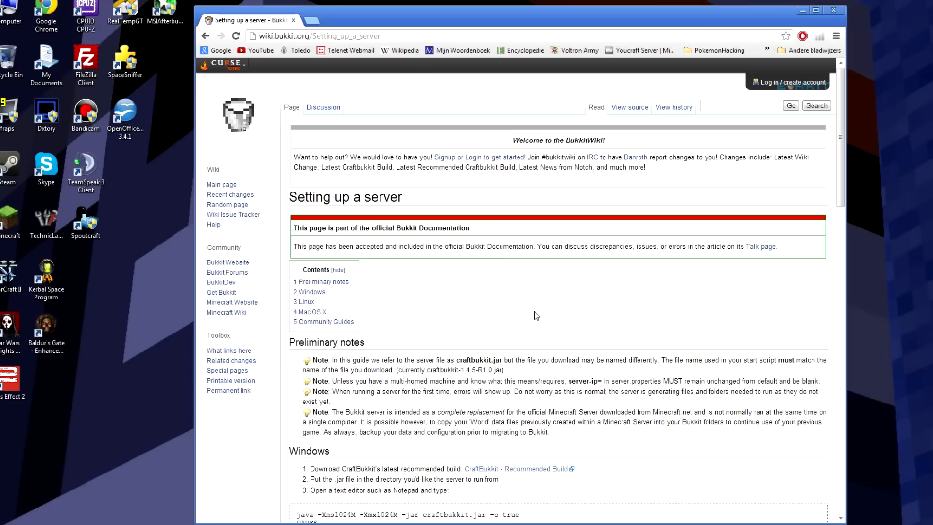
scroll(537, 315, down, 2)
scroll(323, 247, down, 2)
scroll(323, 246, up, 3)
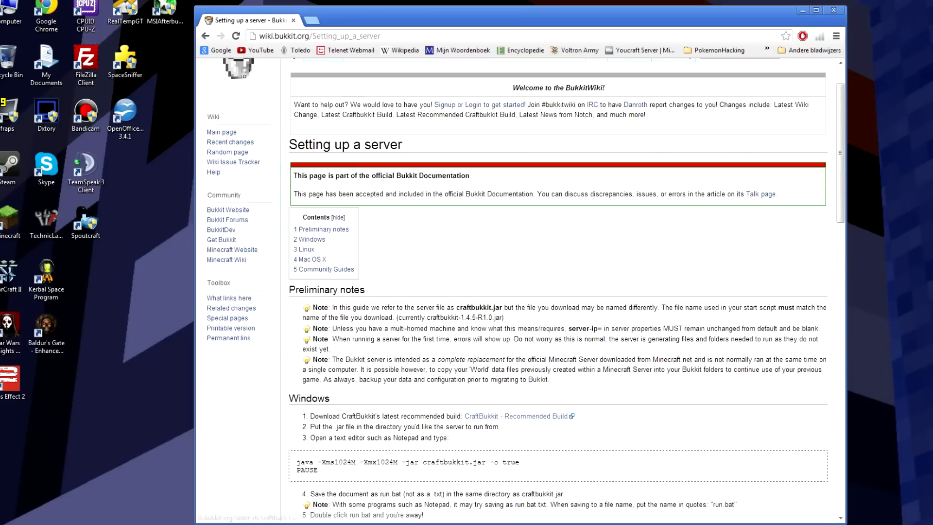
scroll(362, 447, down, 2)
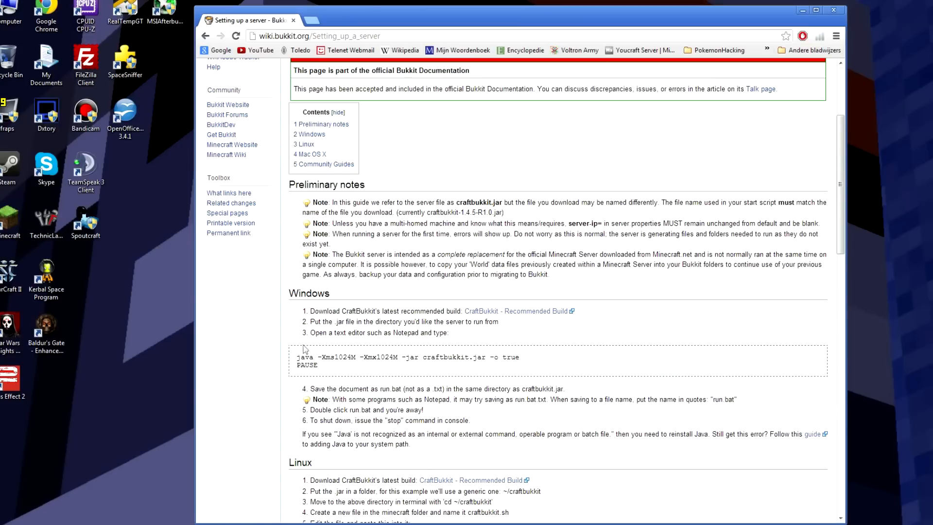
drag(289, 290, 460, 446)
click(462, 451)
Step: Examine the Linux and Mac OS X sections of the server setup guide
scroll(460, 446, down, 4)
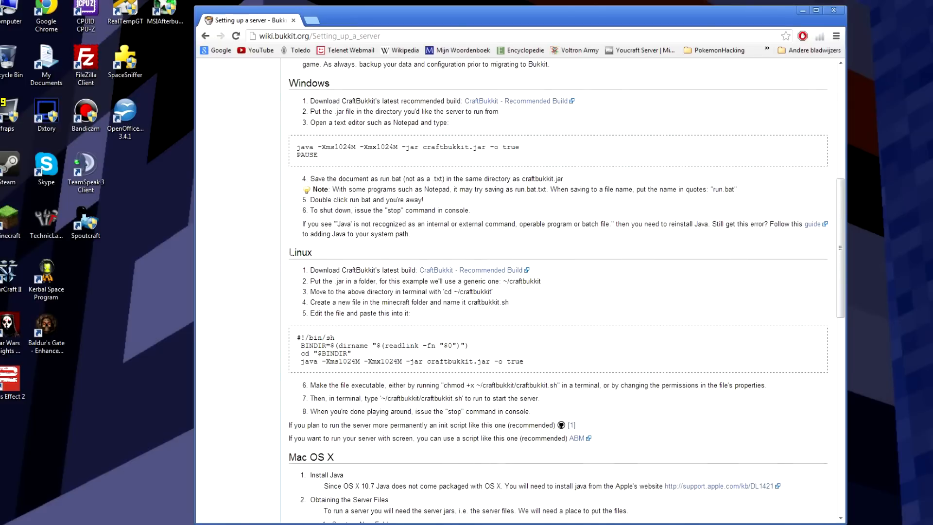
drag(289, 248, 616, 440)
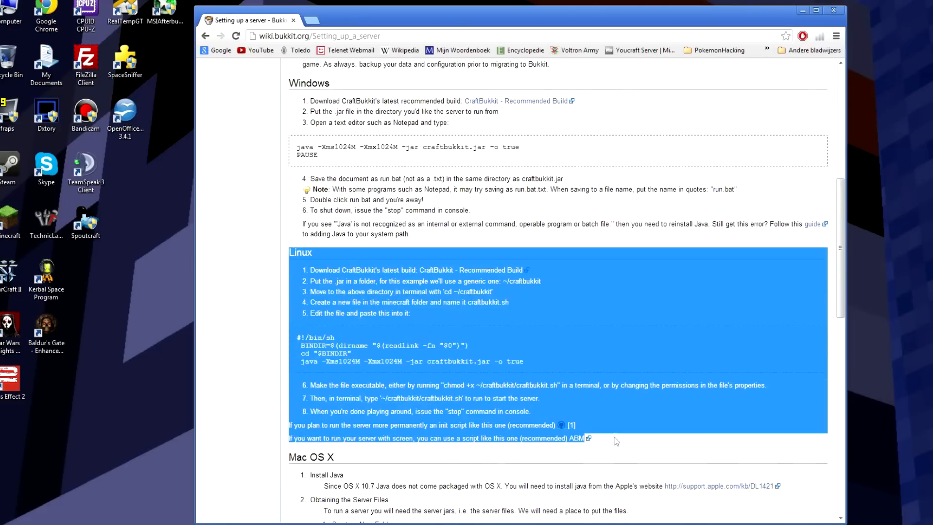
click(616, 440)
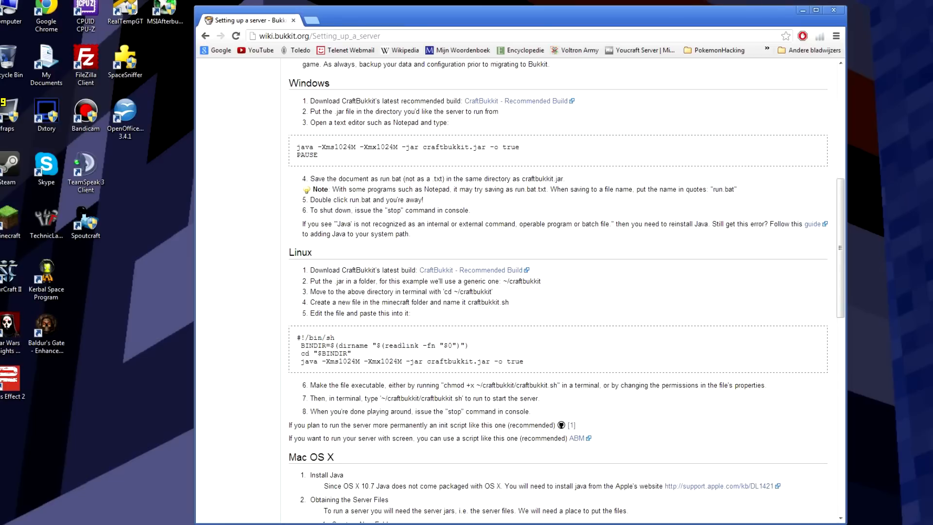
scroll(407, 421, down, 1)
scroll(407, 422, down, 4)
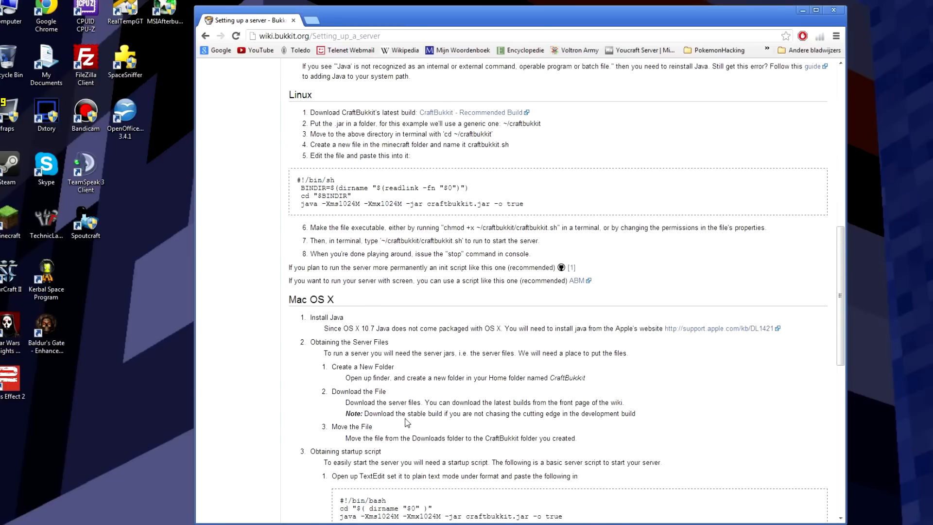
scroll(410, 426, down, 1)
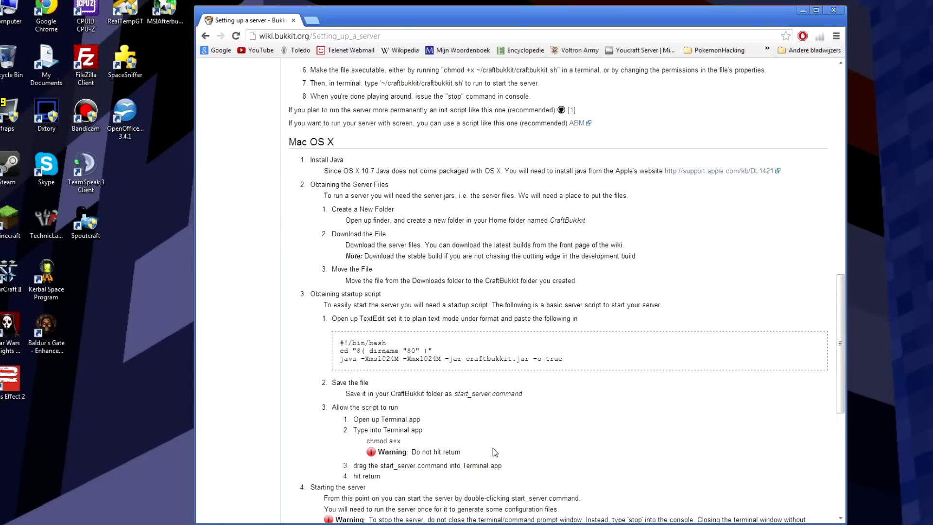
scroll(494, 452, down, 1)
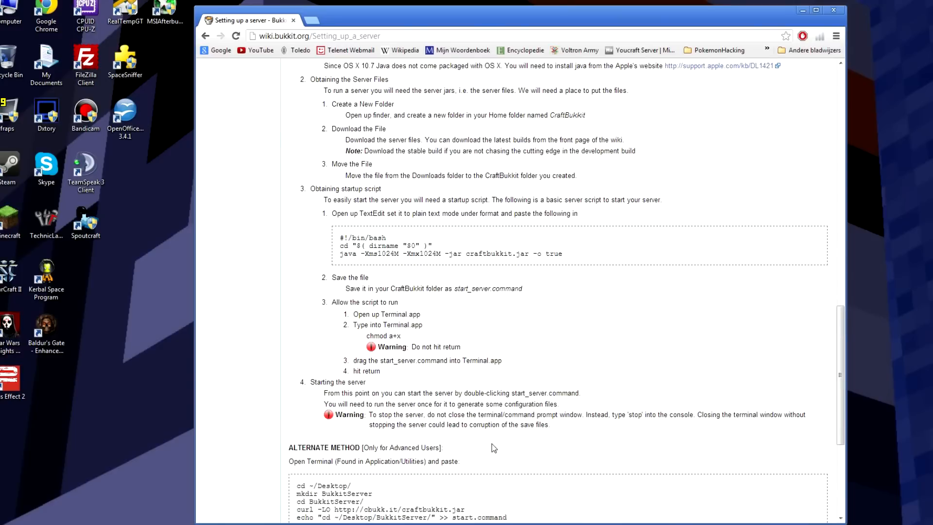
scroll(491, 445, up, 8)
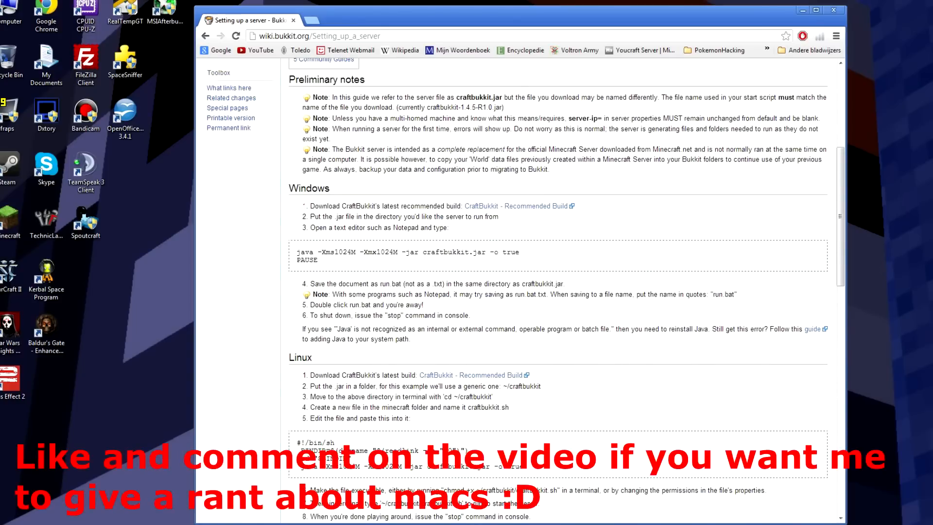
scroll(368, 377, down, 5)
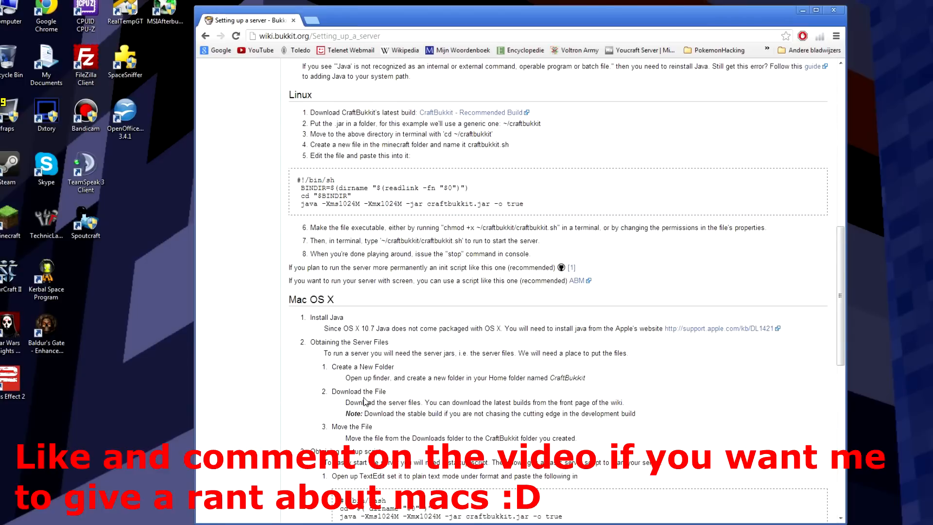
drag(290, 300, 335, 300)
click(348, 303)
Step: Download the CraftBukkit Recommended Build linked in the Windows section and save craftbukkit-1.4.5-R1.0 to the Desktop
scroll(350, 308, up, 5)
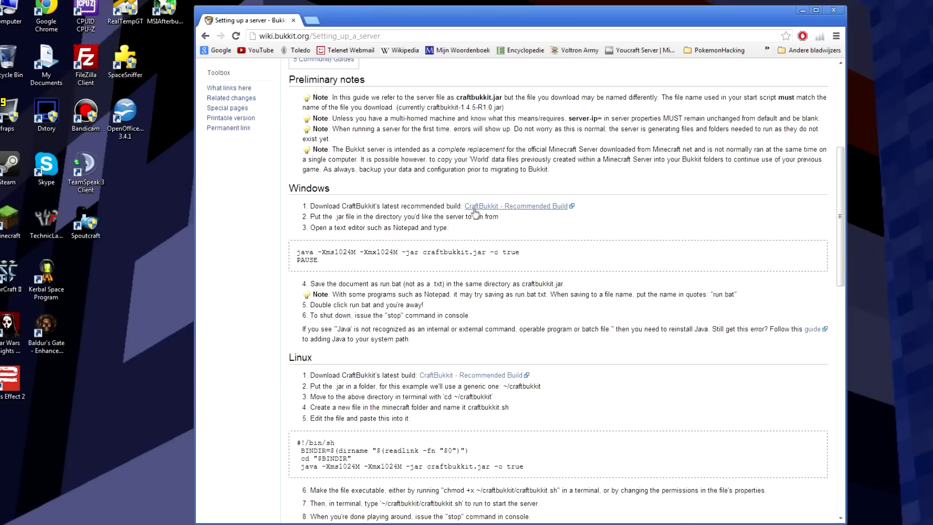
drag(567, 206, 462, 206)
drag(295, 251, 342, 261)
click(403, 248)
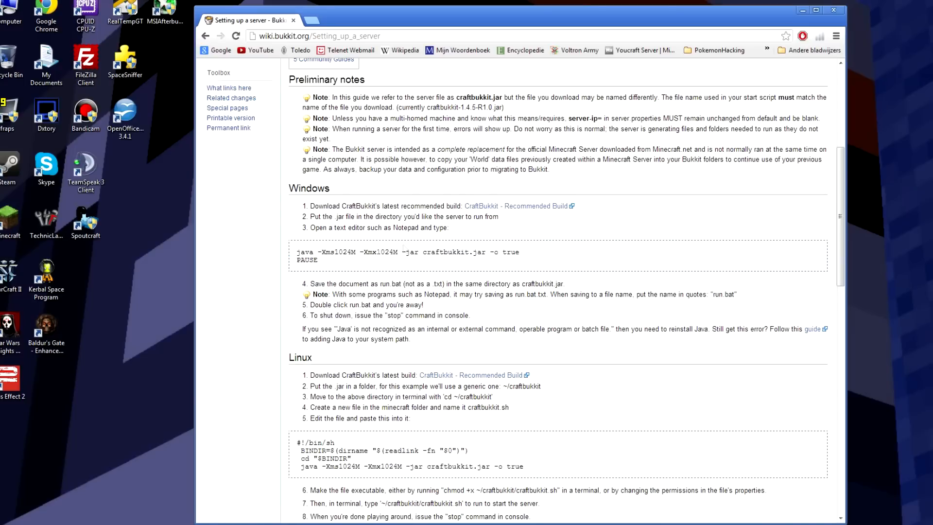
click(533, 208)
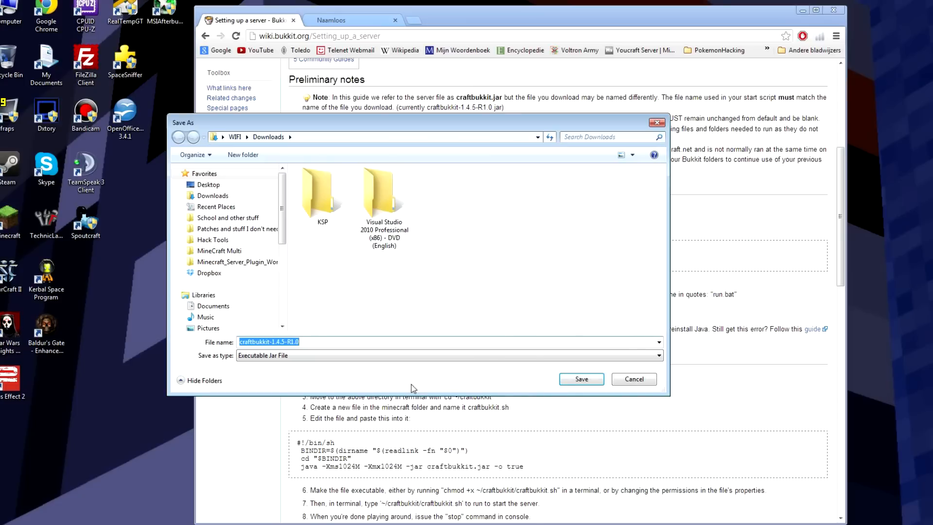
click(240, 185)
click(575, 384)
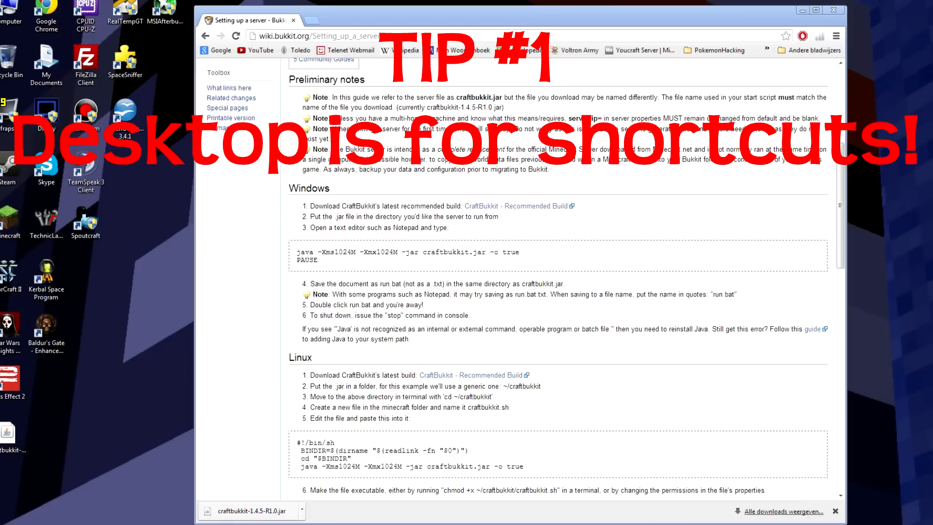
Step: Open the "Bukkit - Tut - The Project" folder in the file explorer and move the craftbukkit jar from the desktop into it
mouse_move(67, 524)
click(67, 519)
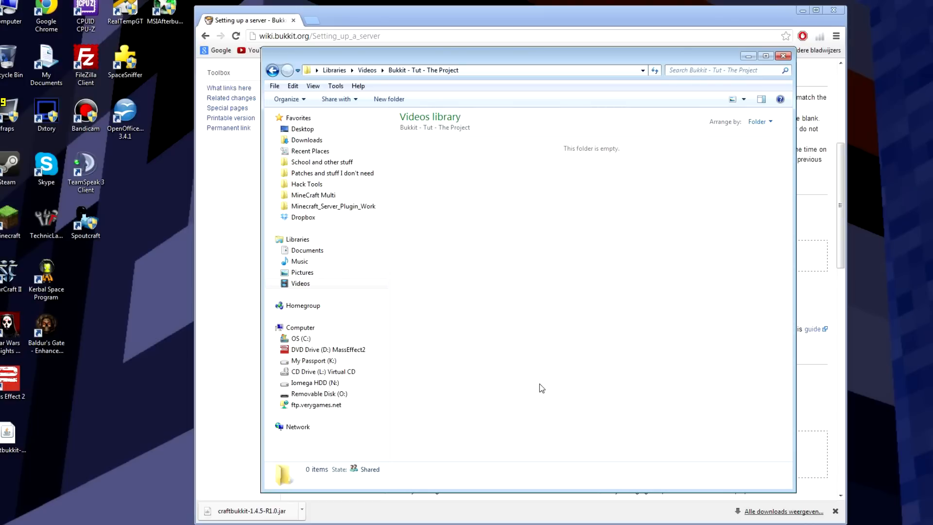
drag(101, 450, 11, 420)
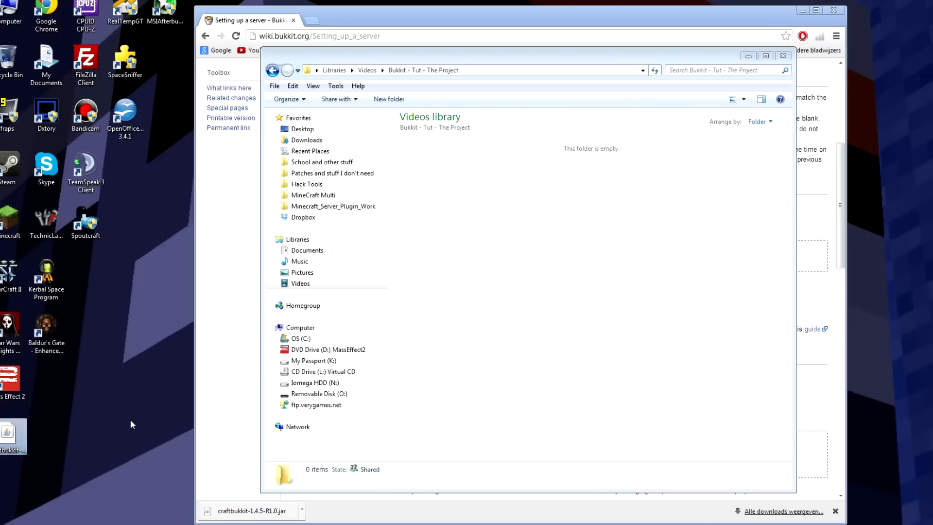
drag(9, 433, 448, 335)
click(478, 359)
click(515, 338)
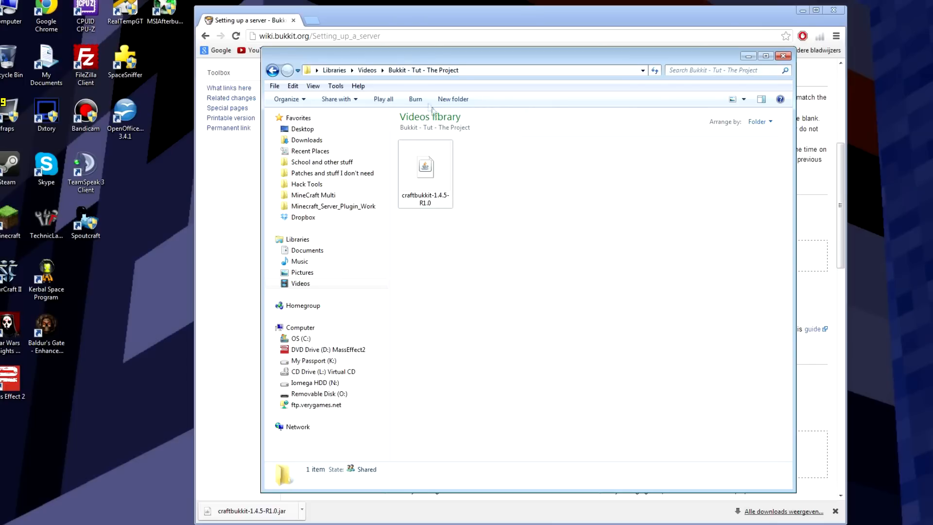
Step: Create a new folder named "The Bukkit" inside the project folder
right_click(514, 197)
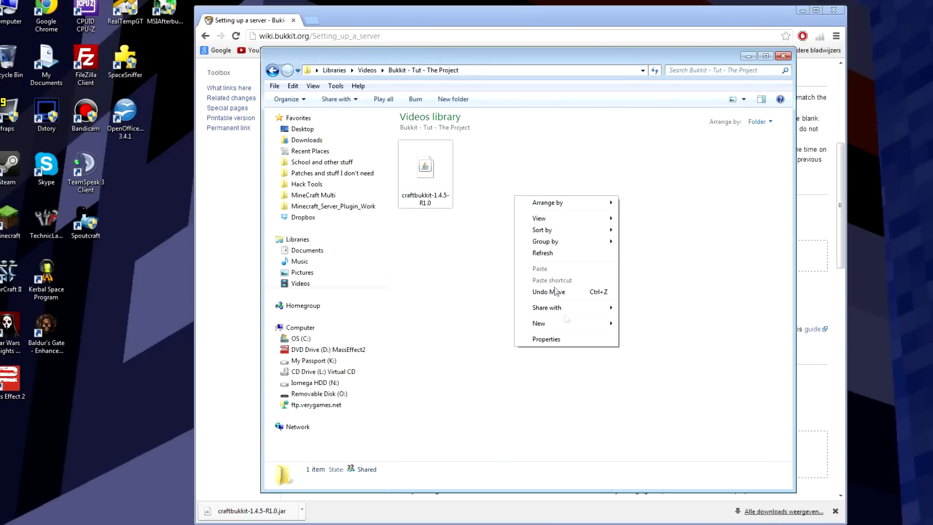
mouse_move(573, 325)
click(640, 323)
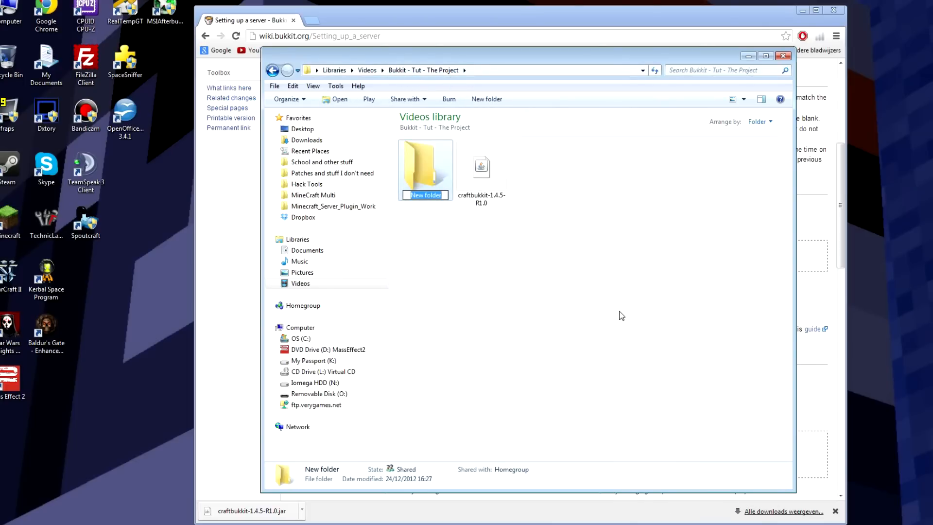
text(The BU)
key(BackSpace)
text(ukkit)
click(606, 283)
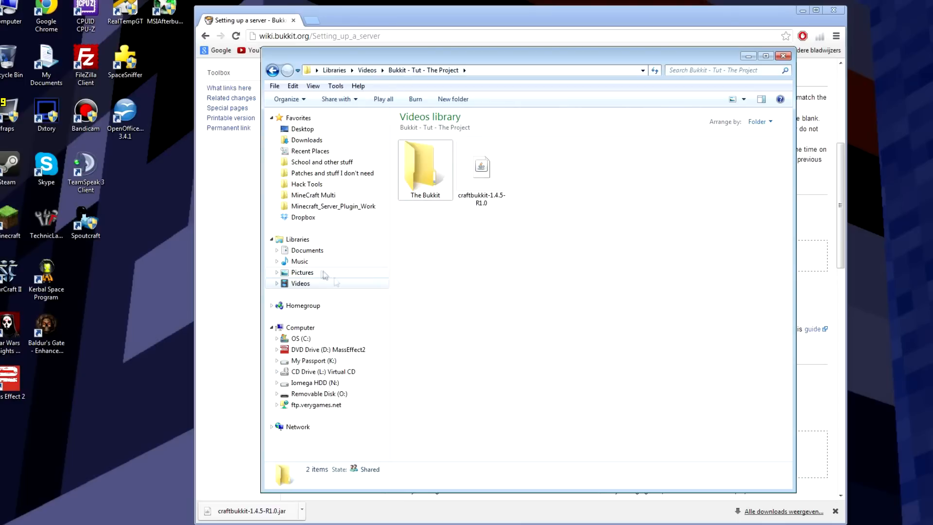
Step: Move the craftbukkit-1.4.5-R1.0 file into "The Bukkit" folder and open that folder
drag(577, 231, 486, 170)
drag(559, 231, 432, 173)
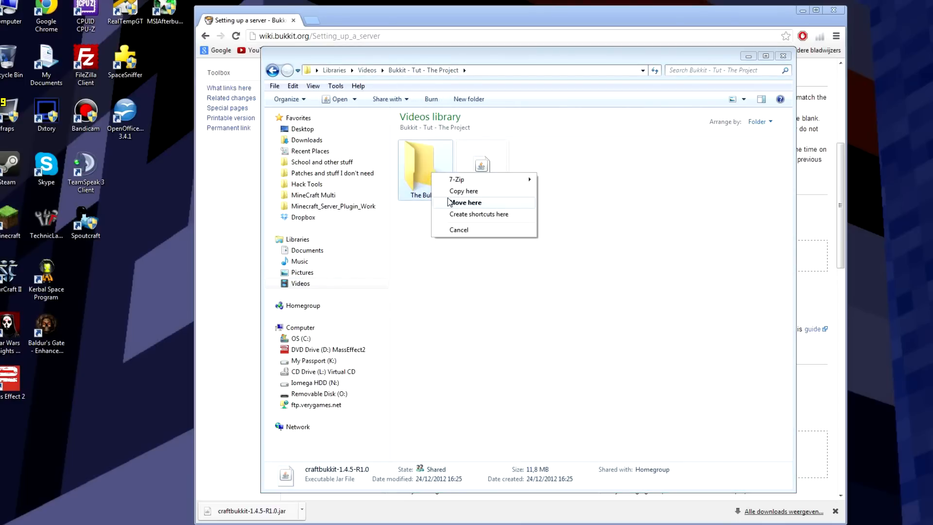
click(448, 202)
double_click(434, 160)
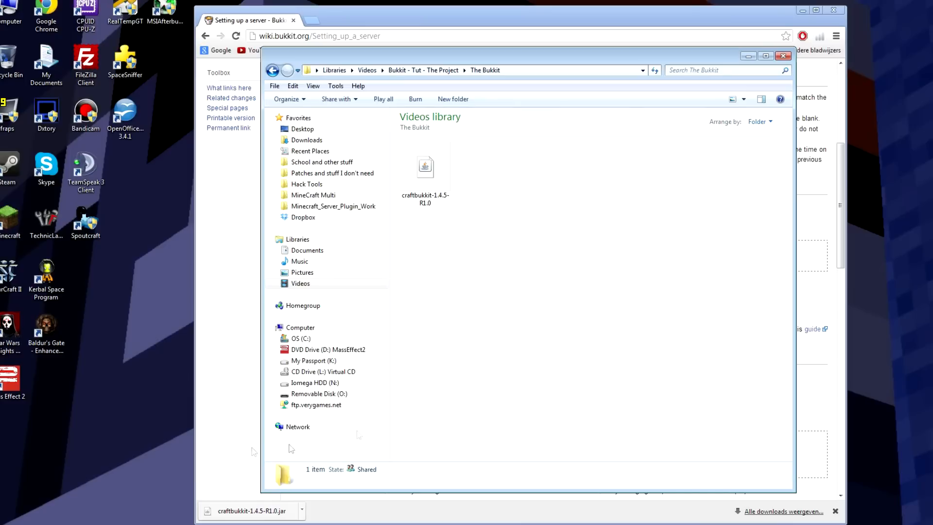
Step: Arrange the folder and wiki windows side by side and examine the start script in the wiki's Windows section
drag(420, 61, 261, 71)
drag(366, 25, 443, 23)
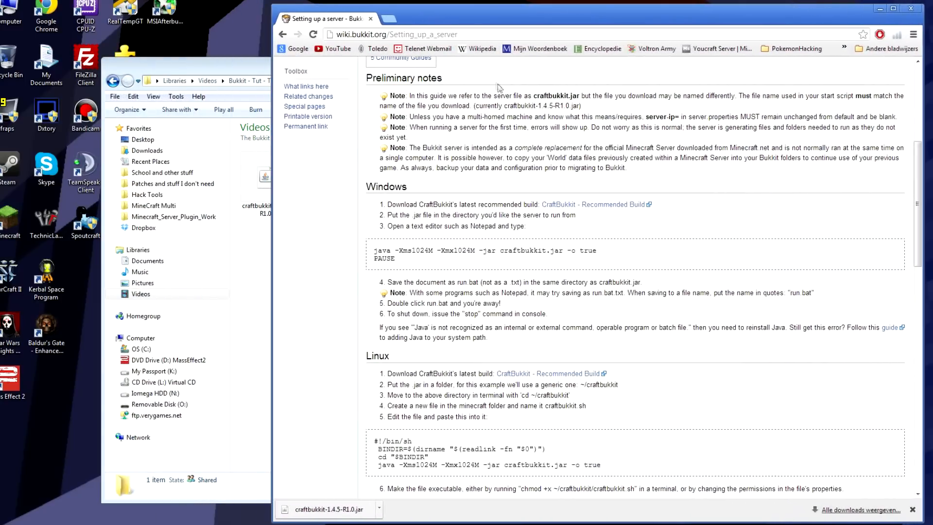
drag(371, 248, 637, 246)
click(421, 264)
click(373, 250)
click(637, 246)
drag(396, 259, 636, 249)
click(635, 250)
key(super)
text(cm)
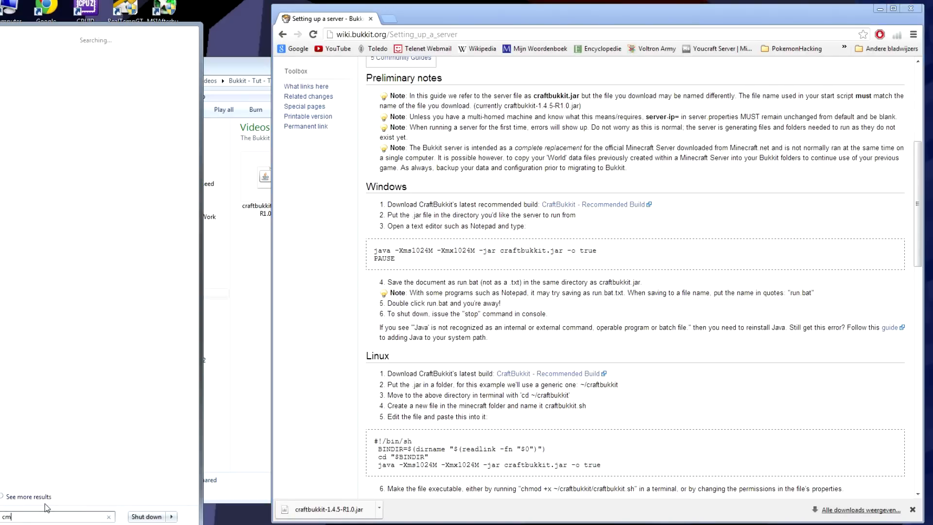
click(23, 53)
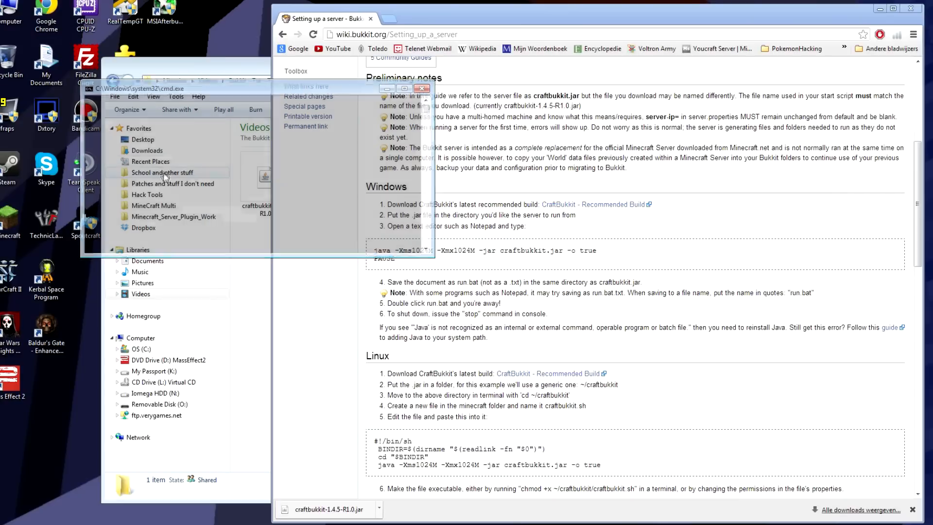
click(421, 88)
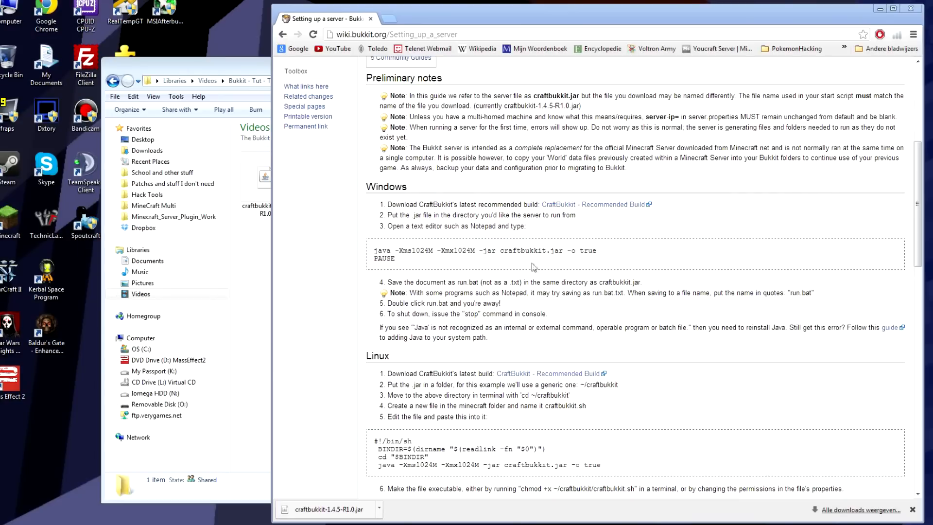
Step: Open Notepad++ with an empty document and place its window so the wiki's script remains accessible
drag(373, 249, 403, 255)
click(401, 258)
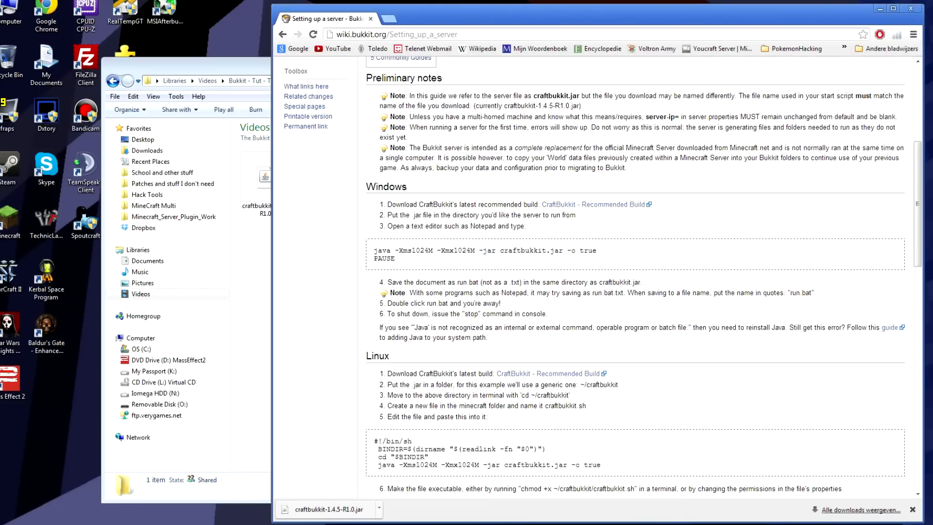
key(super)
click(39, 156)
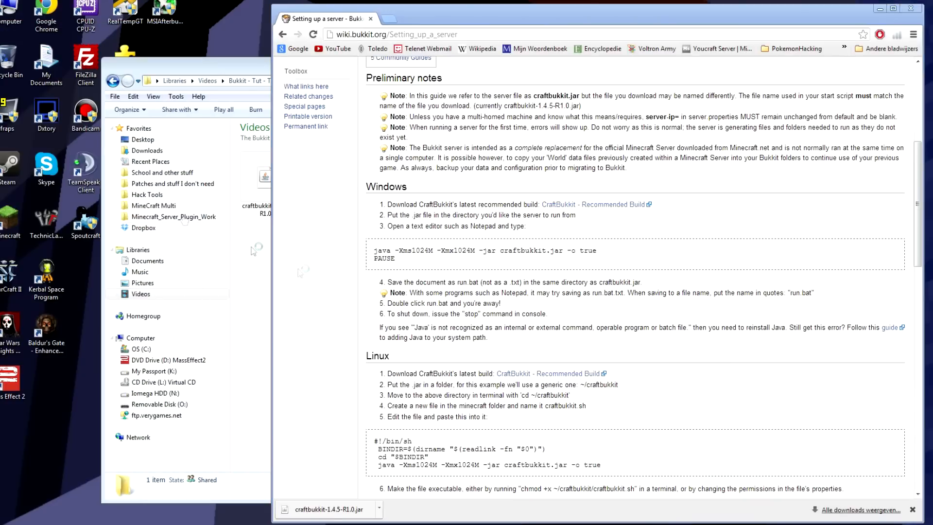
drag(384, 87, 510, 104)
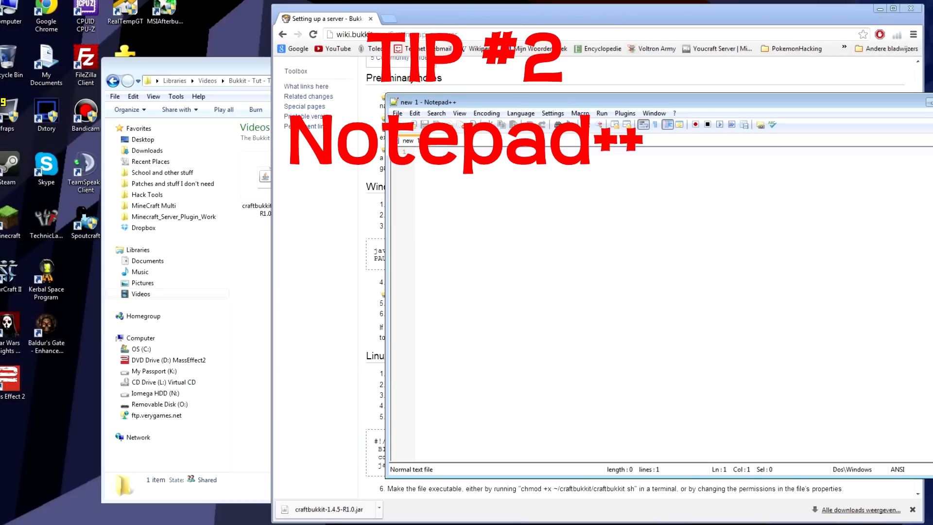
Step: Copy the two-line Windows start script from the wiki, from "java -Xms1024M" to "PAUSE", into the empty Notepad++ document
click(367, 251)
drag(374, 252, 410, 259)
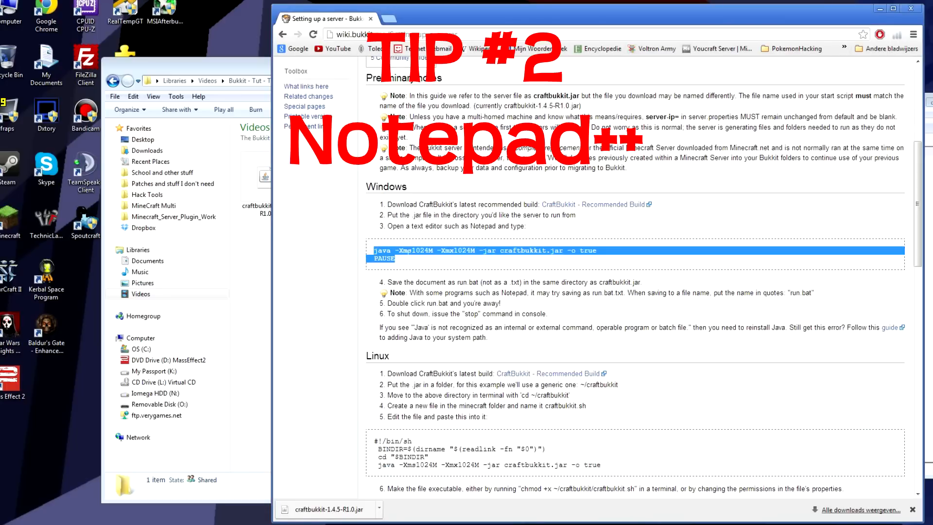
key(ctrl+c)
key(alt+Tab)
key(ctrl+v)
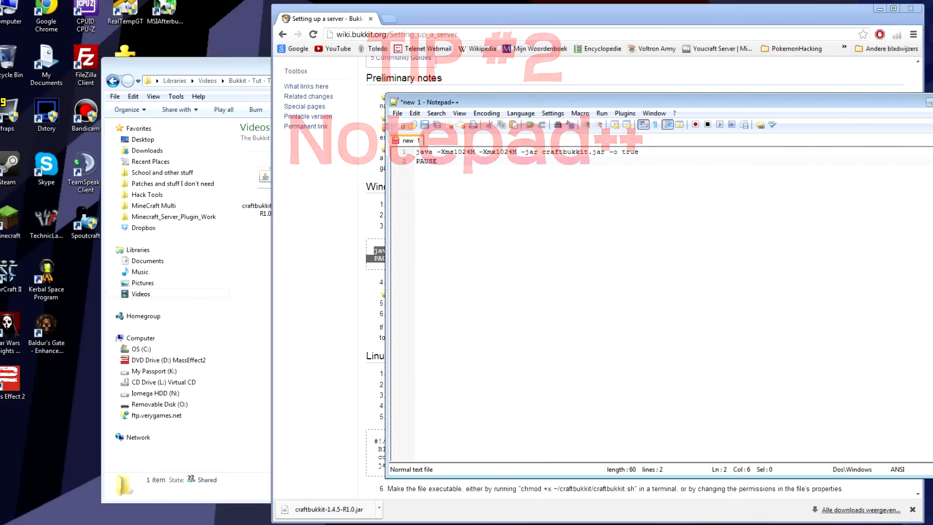
Step: Start saving the script in "The Bukkit" folder inside "Bukkit - Tut - The Project", with Batch file as the file type
click(436, 126)
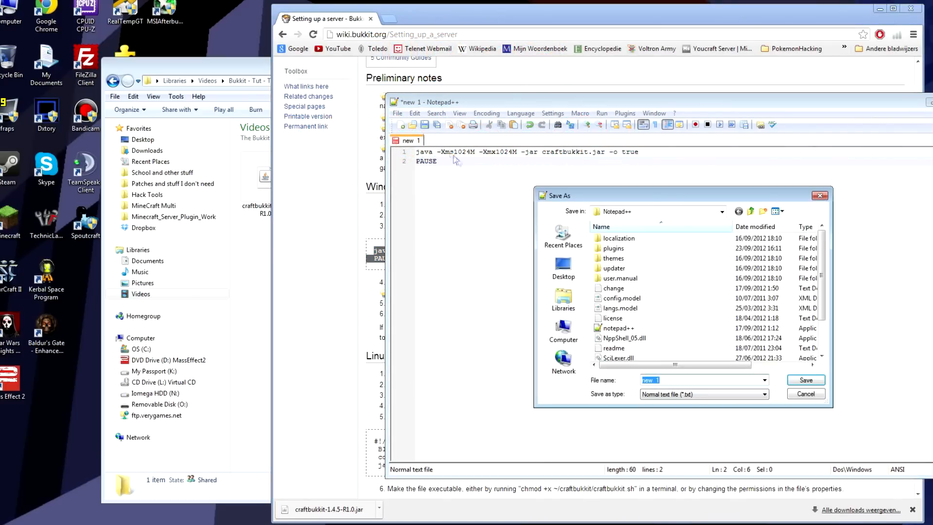
click(575, 305)
double_click(608, 270)
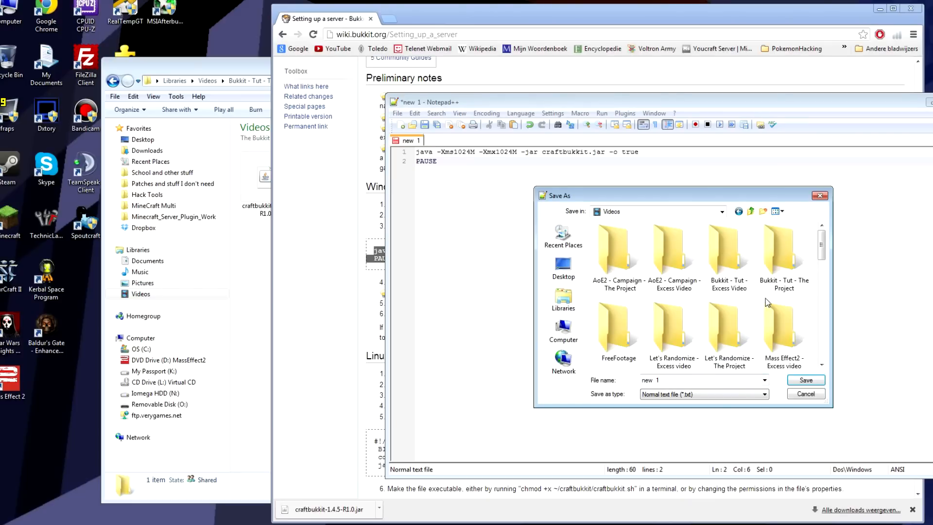
double_click(771, 253)
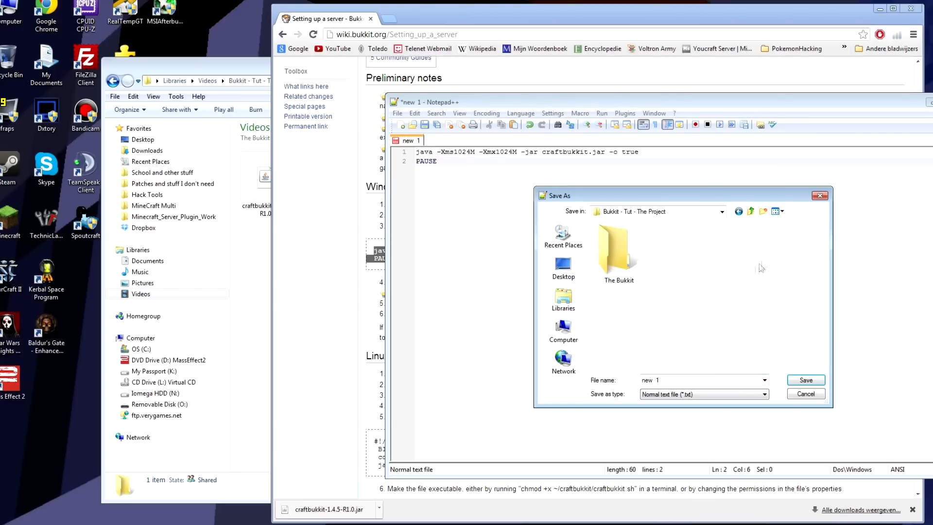
double_click(624, 255)
click(651, 380)
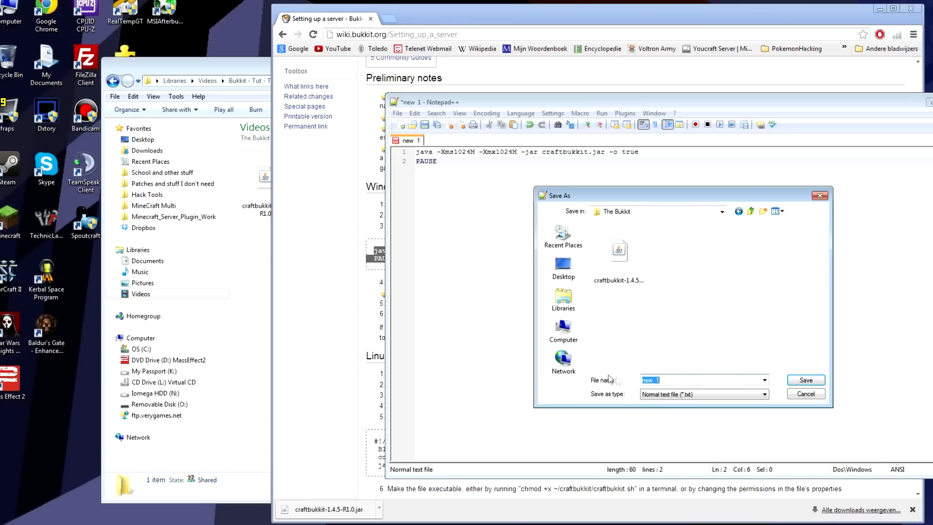
click(645, 395)
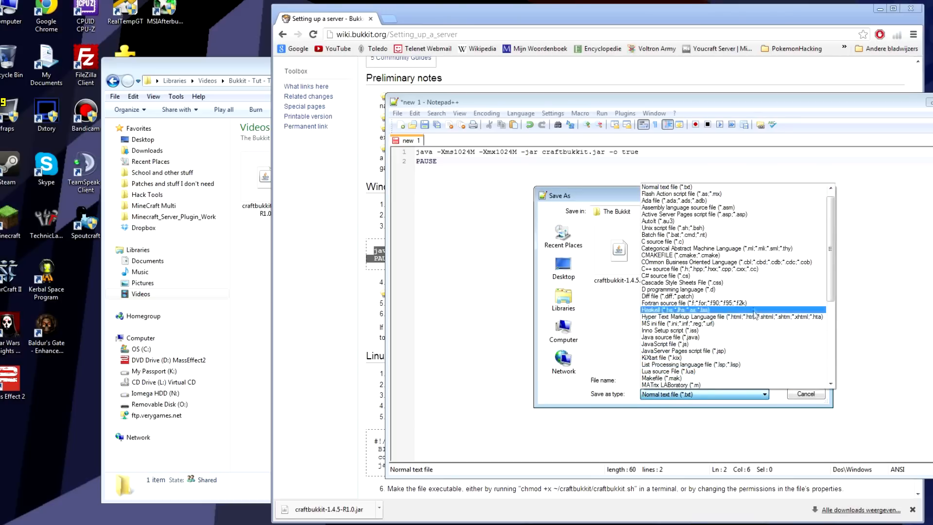
click(691, 235)
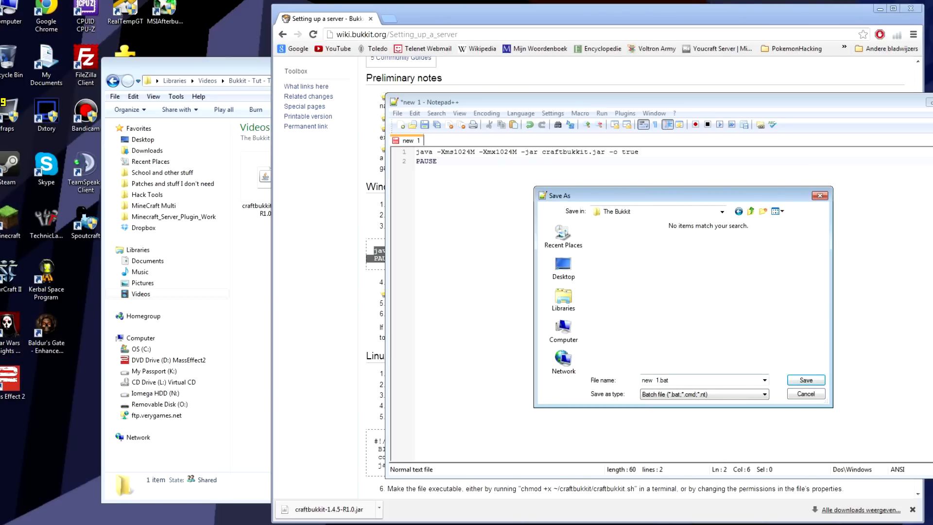
Step: Check the wiki's setup instructions for how the Windows start script should be named and saved
click(646, 380)
click(346, 309)
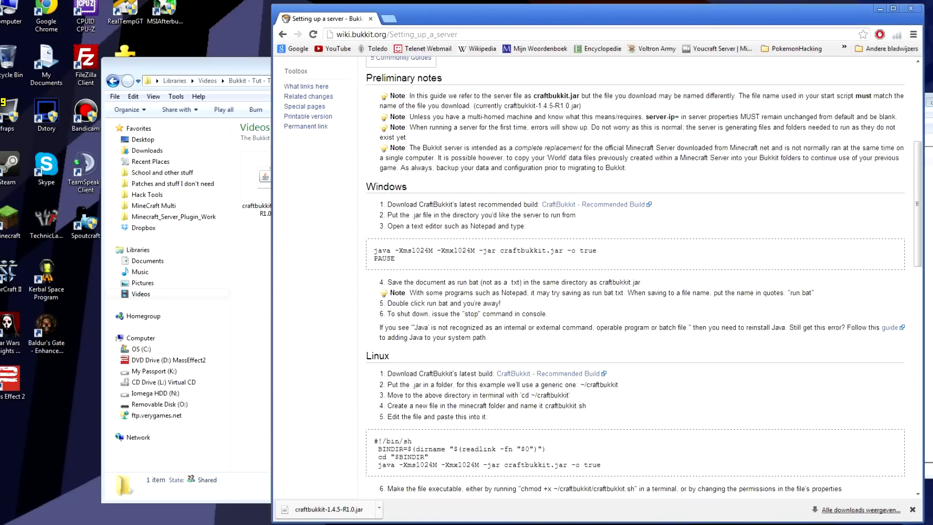
scroll(392, 436, down, 1)
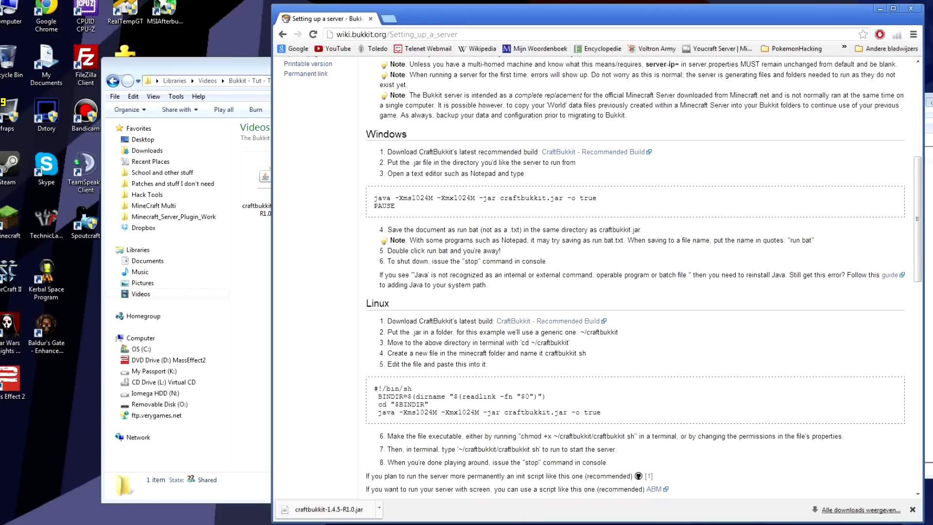
scroll(424, 429, down, 7)
scroll(487, 320, down, 1)
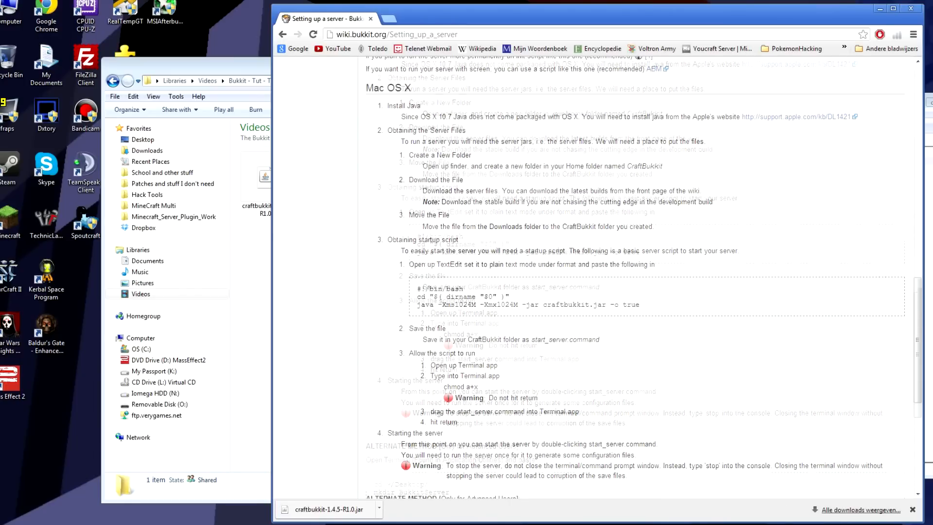
scroll(510, 359, up, 5)
scroll(513, 365, up, 4)
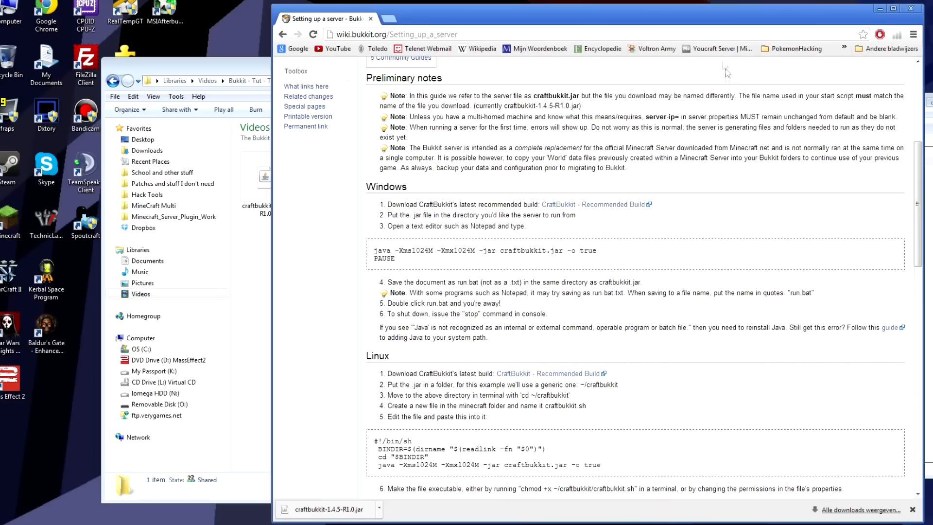
drag(816, 22, 687, 24)
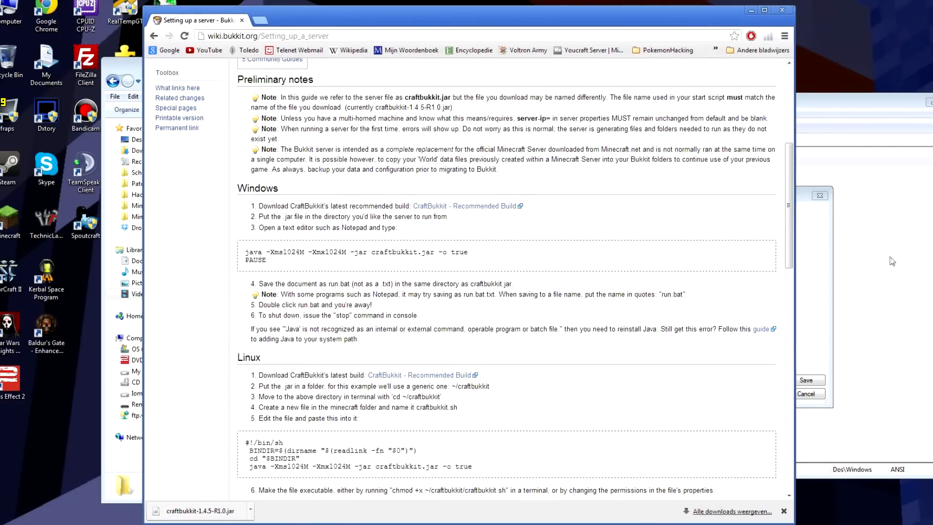
Step: Name the script run.bat, as the wiki's note instructs, and save it in "The Bukkit" folder
click(818, 219)
click(682, 377)
key(BackSpace)
drag(660, 380, 639, 379)
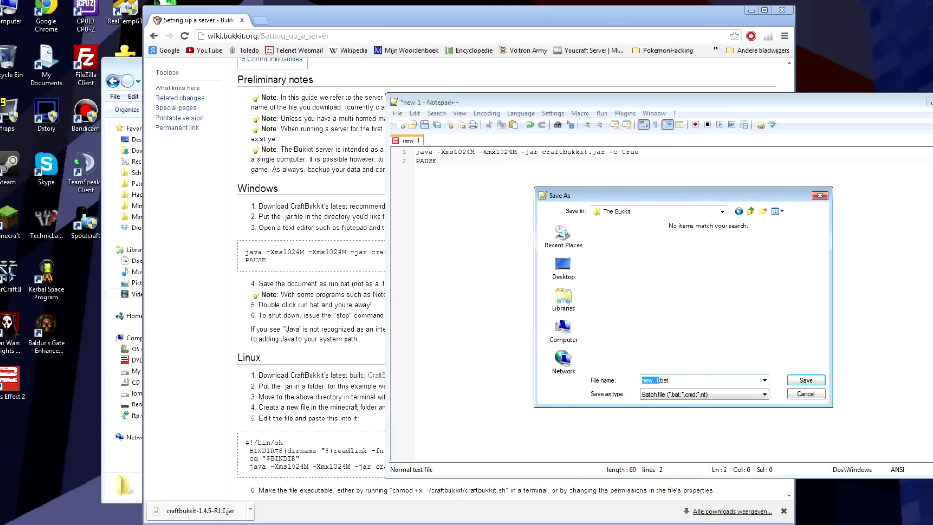
click(319, 279)
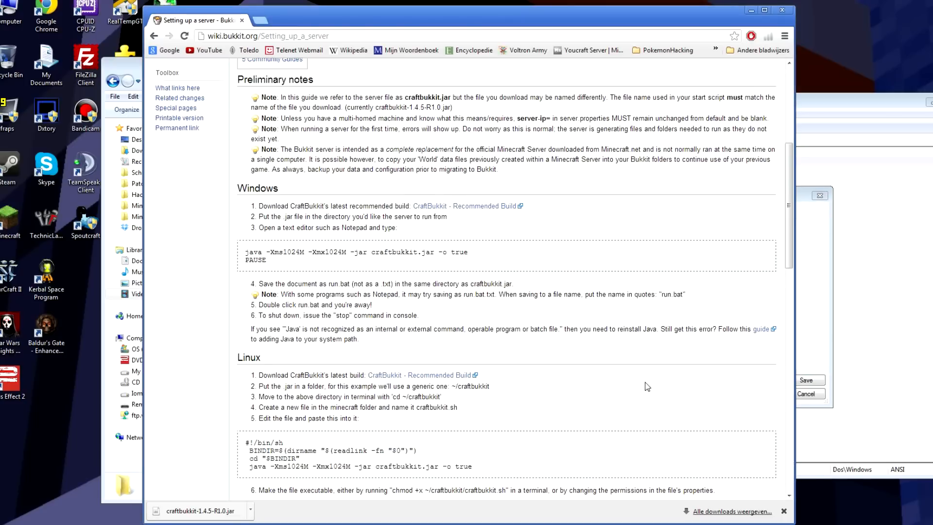
double_click(665, 295)
click(799, 322)
click(675, 377)
mouse_move(674, 380)
mouse_down()
mouse_move(625, 382)
mouse_move(659, 380)
mouse_up()
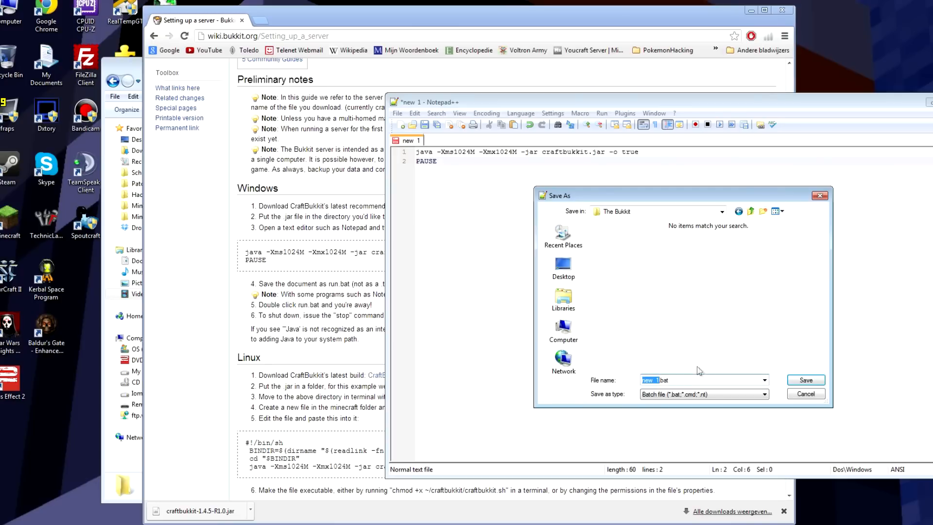
text(run)
click(805, 380)
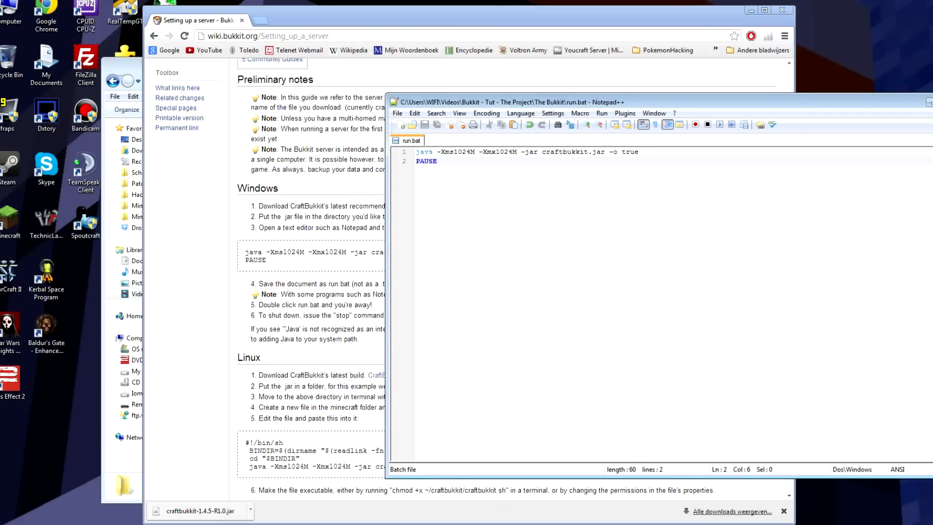
Step: Bring up "The Bukkit" folder and position the Notepad++ window so the folder's files and the script are both visible
click(129, 66)
drag(227, 71, 383, 72)
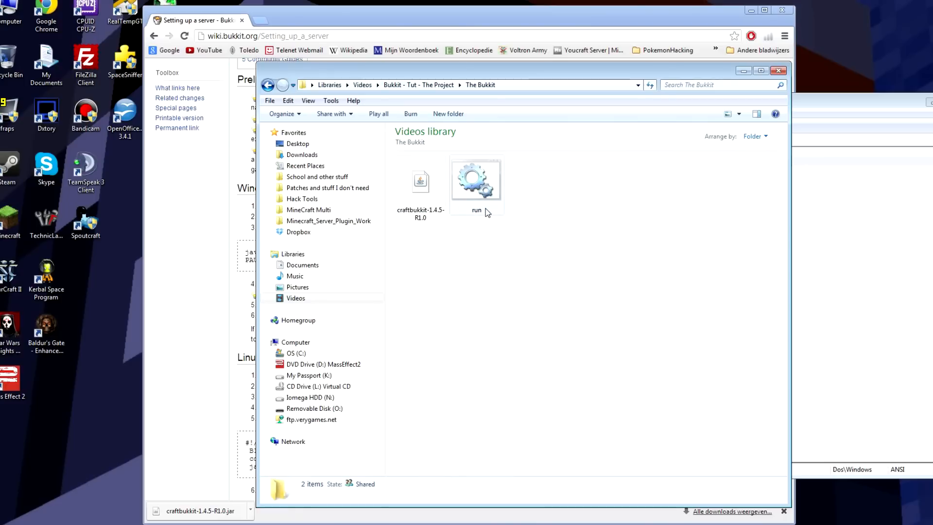
key(alt+Tab)
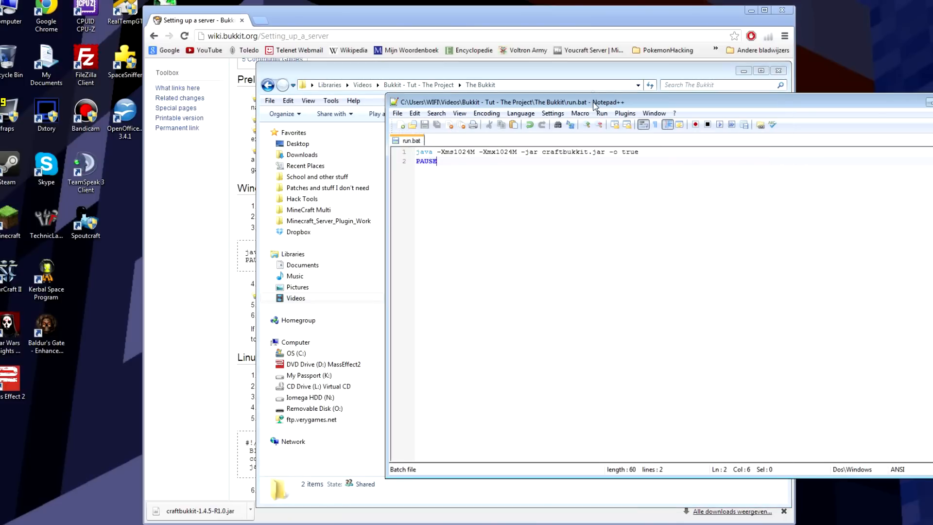
drag(593, 103, 526, 260)
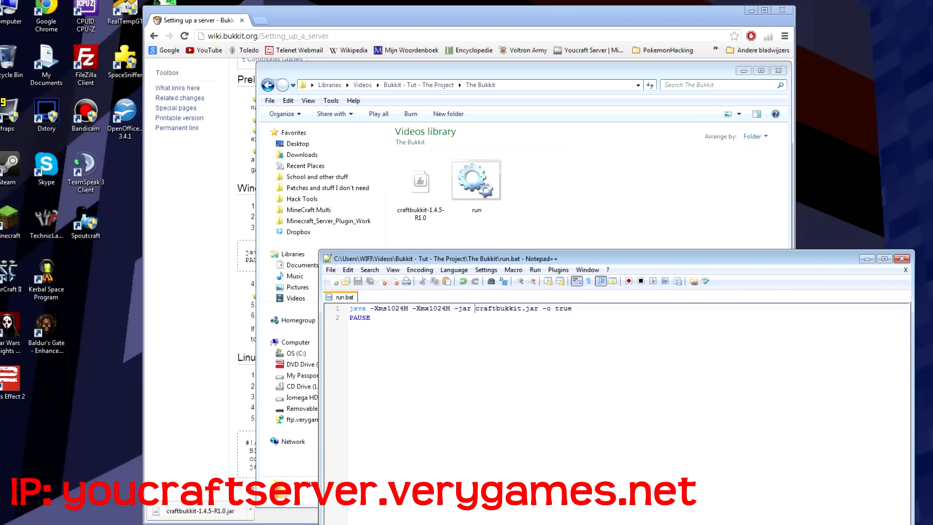
Step: Compare the jar name in the script's first line with the name of the CraftBukkit file in the folder
drag(475, 308, 537, 308)
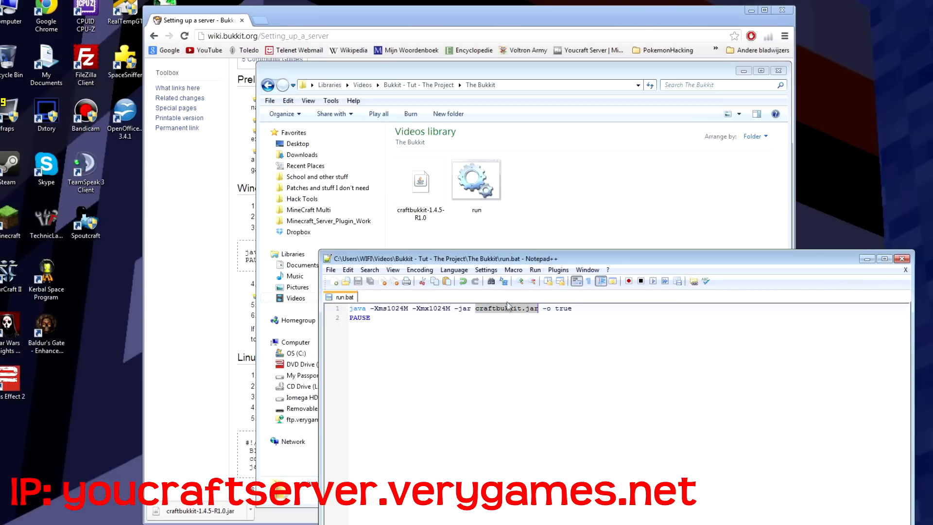
click(431, 214)
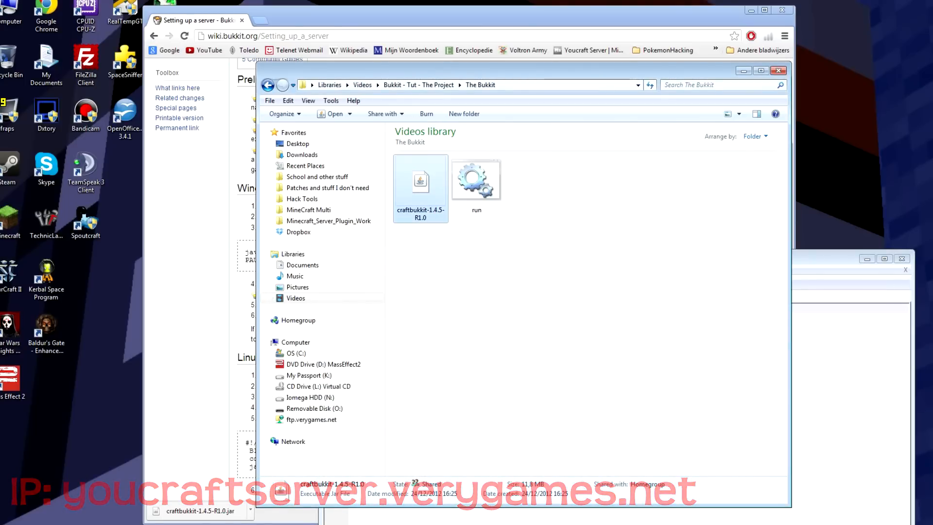
click(359, 517)
drag(475, 307, 538, 308)
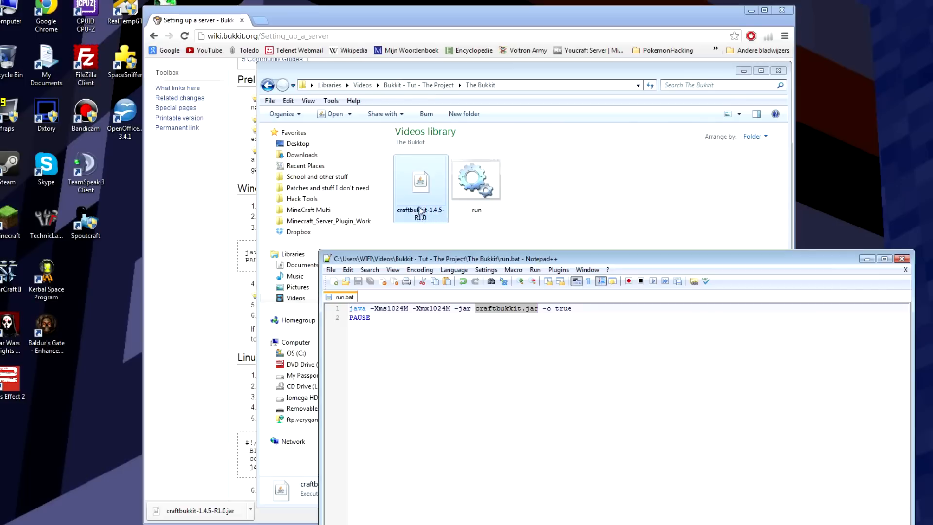
click(517, 308)
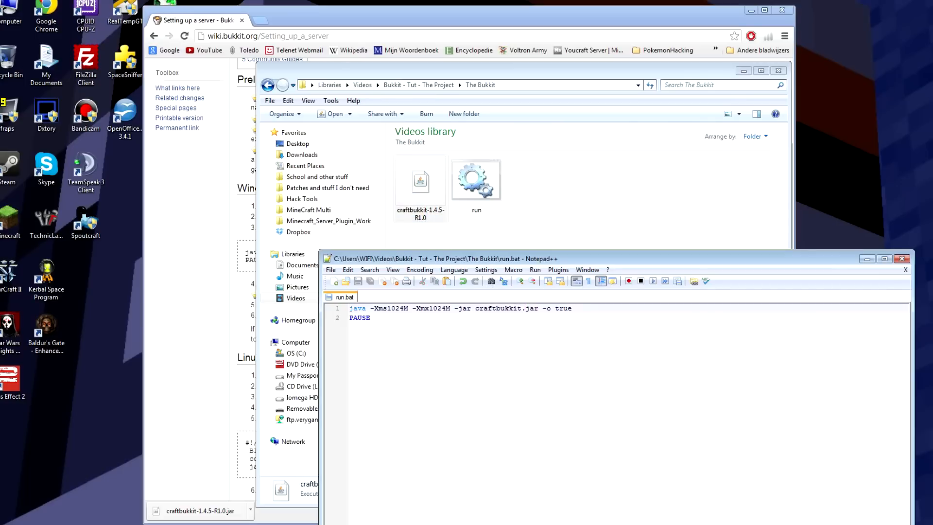
drag(539, 308, 475, 308)
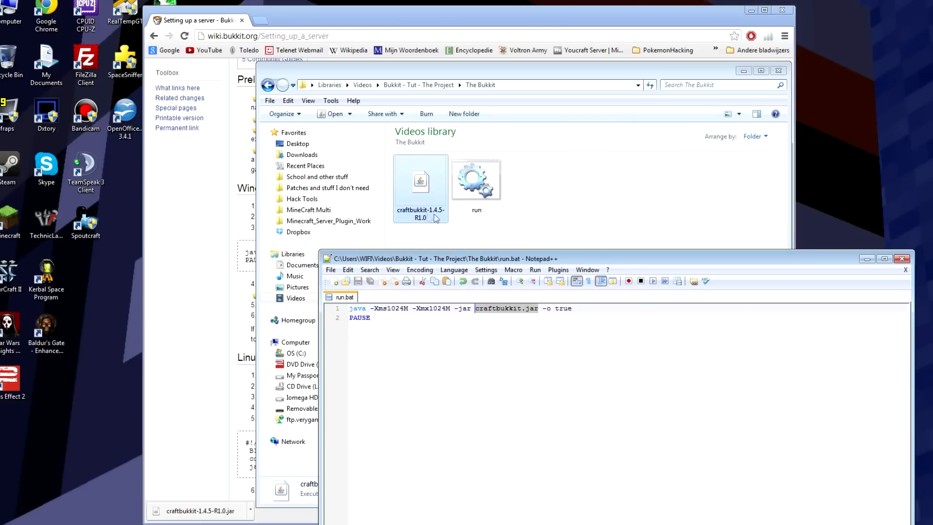
Step: Change the jar name in run.bat to craftbukkit-1.4.5-R1.0.jar
click(521, 308)
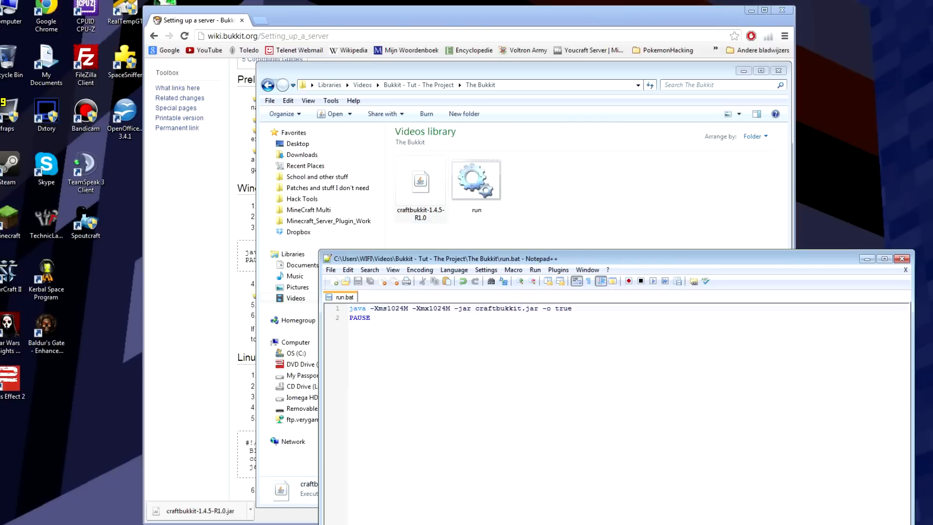
text(-)
text(1)
text(.4.5)
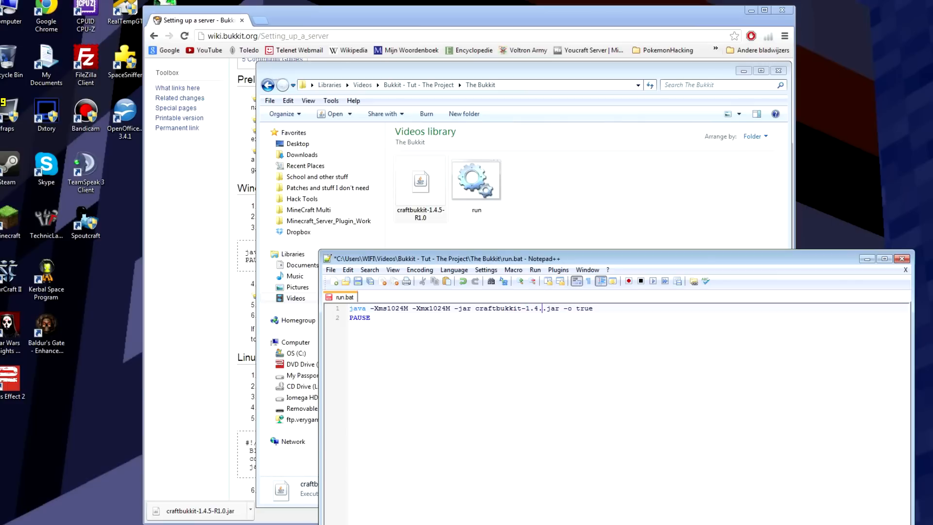
text(-R1.0)
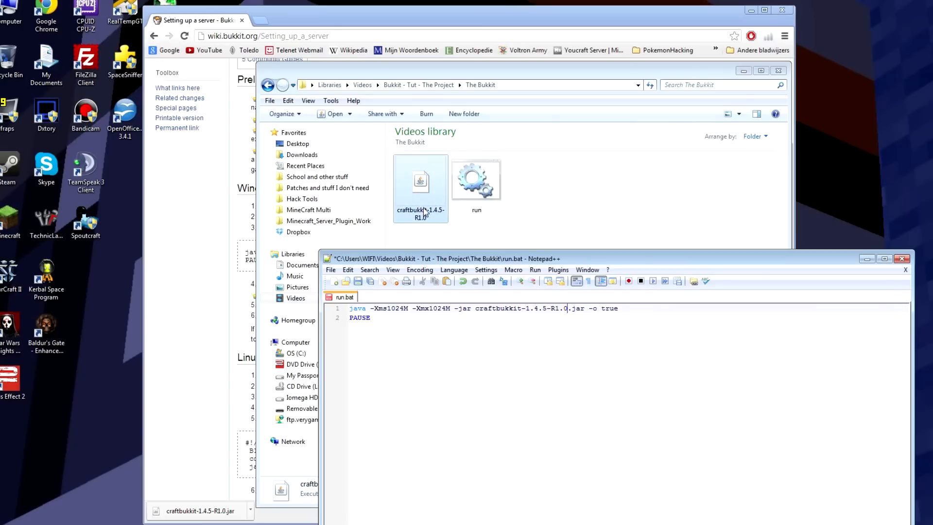
Step: Save the edited run.bat and run it from "The Bukkit" folder to start the server for the first time
click(357, 282)
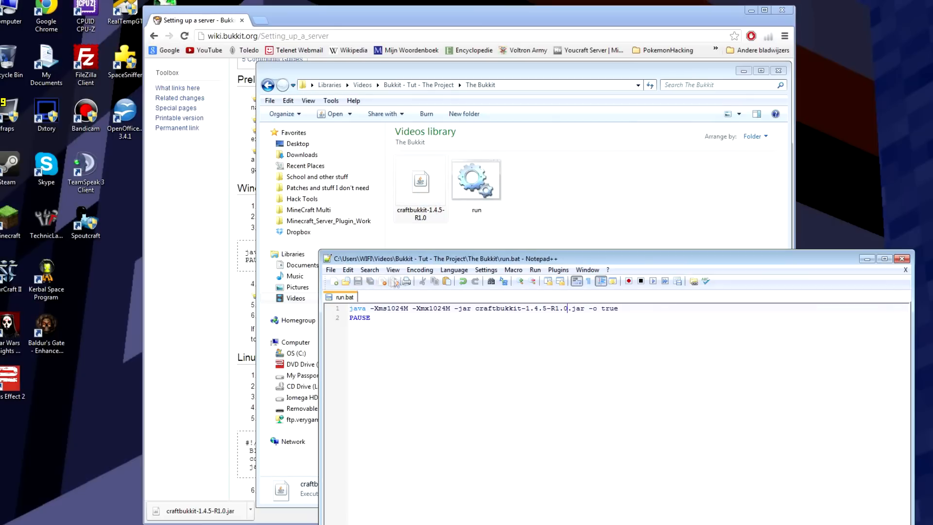
click(535, 212)
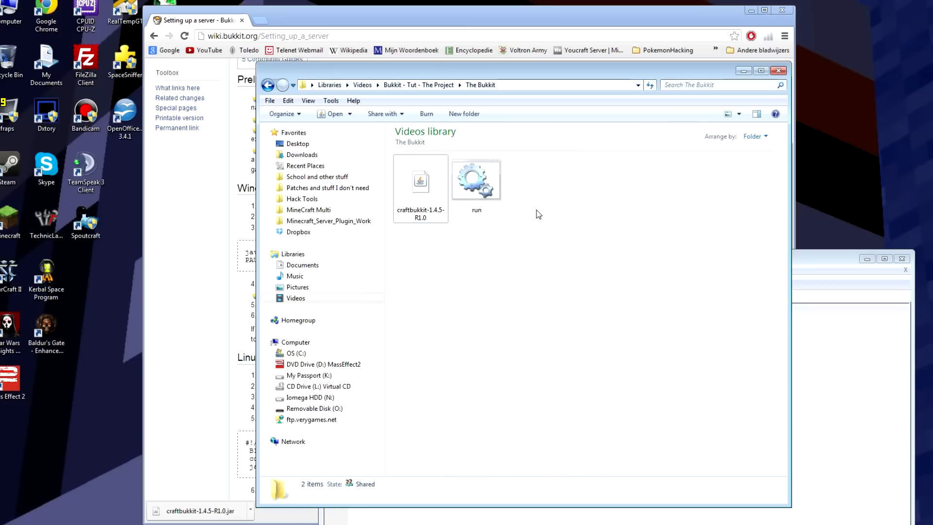
click(481, 179)
double_click(481, 182)
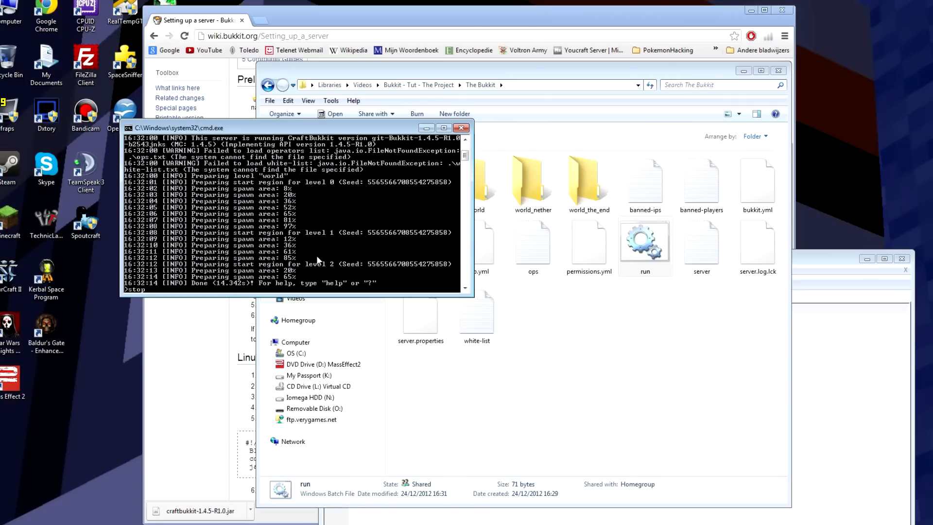
Step: Review the startup log in the server console, shut the server down with the stop command and dismiss the console
scroll(316, 255, up, 4)
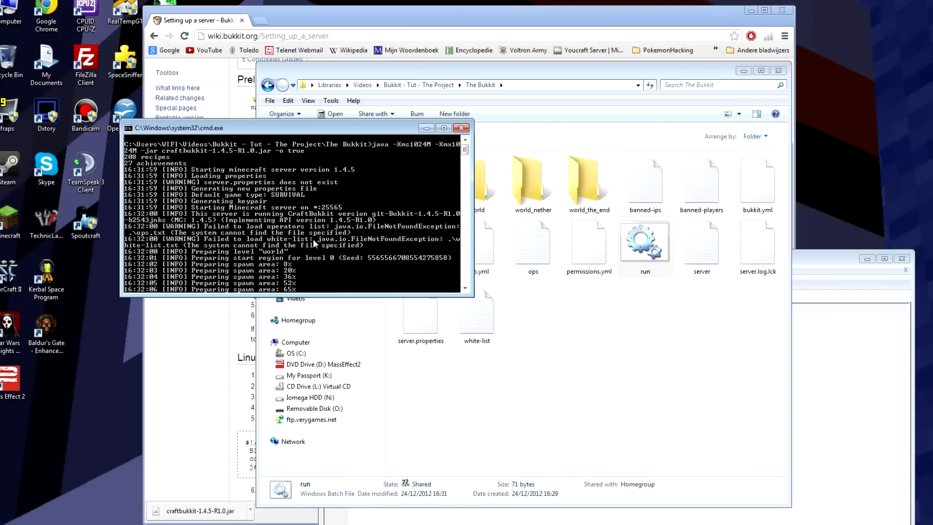
text(stop)
key(Return)
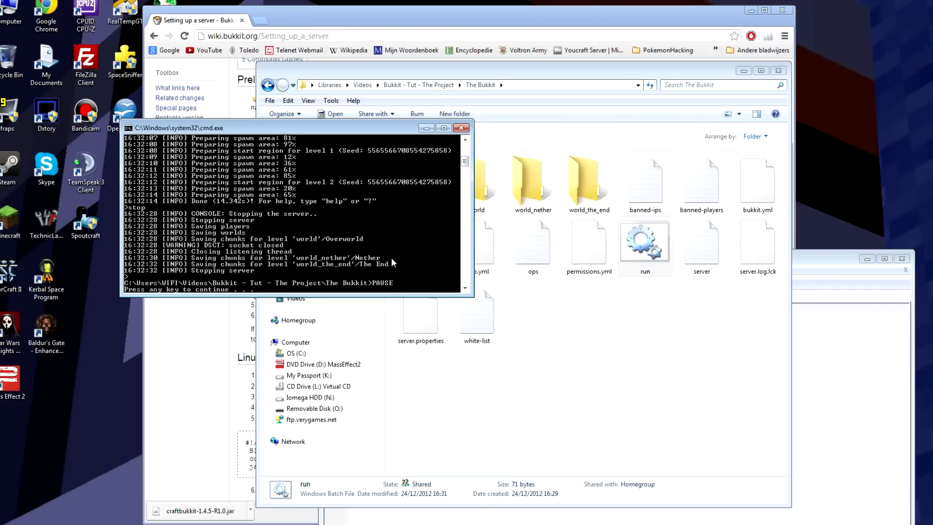
key(Return)
click(835, 372)
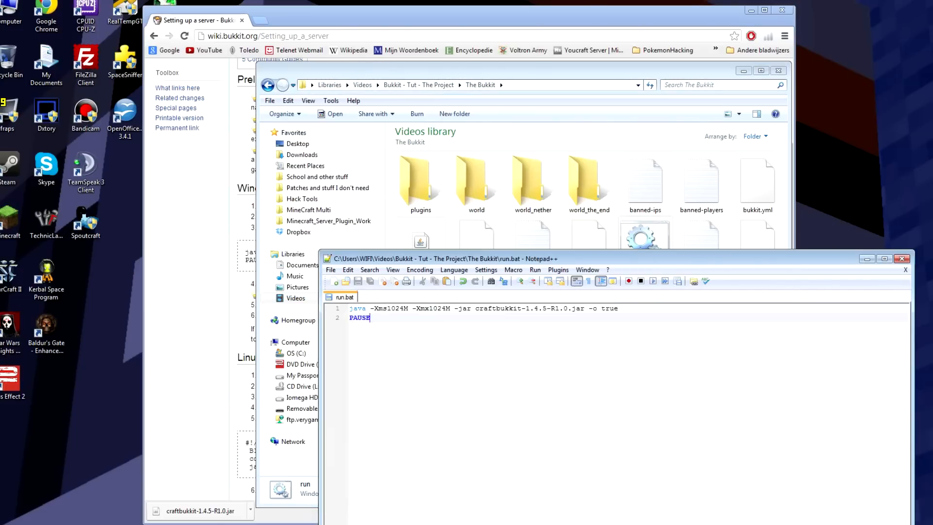
click(347, 310)
click(350, 309)
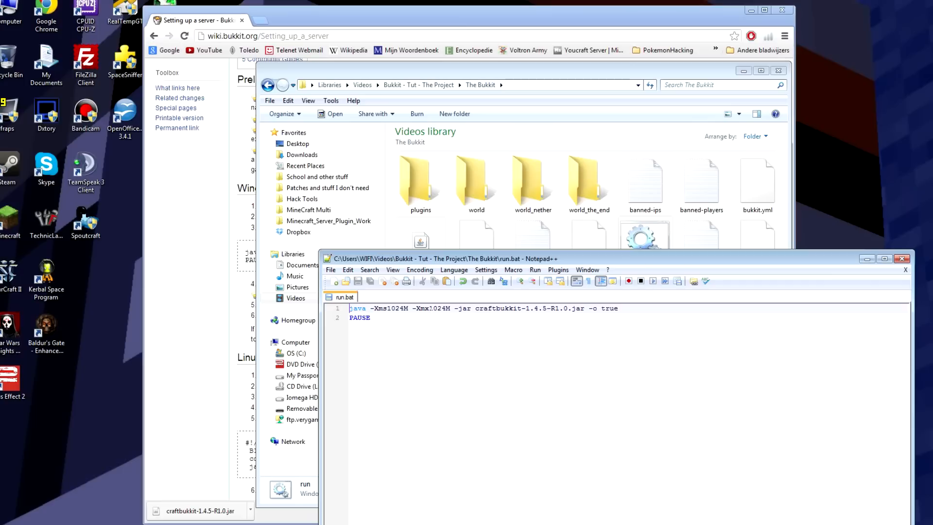
key(Return)
key(Up)
text(@ECHO off)
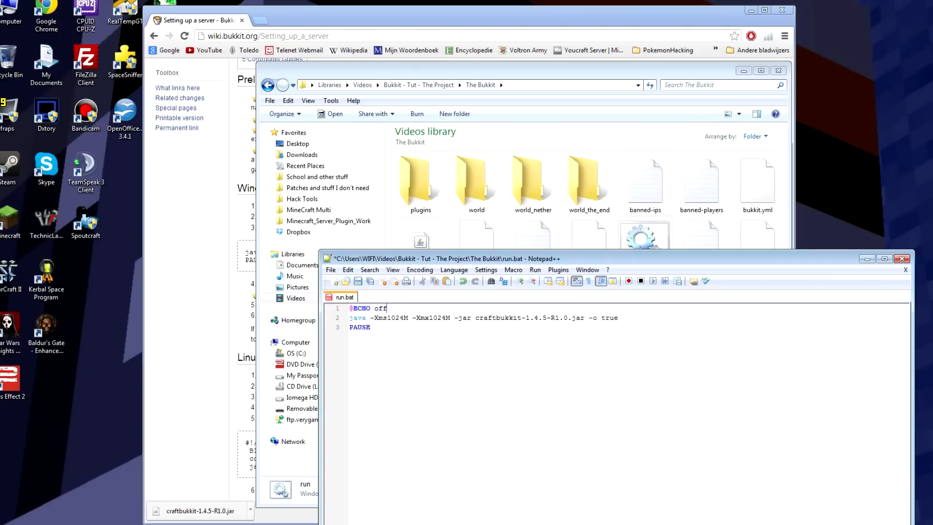
click(371, 327)
drag(349, 308, 388, 309)
click(388, 308)
click(357, 281)
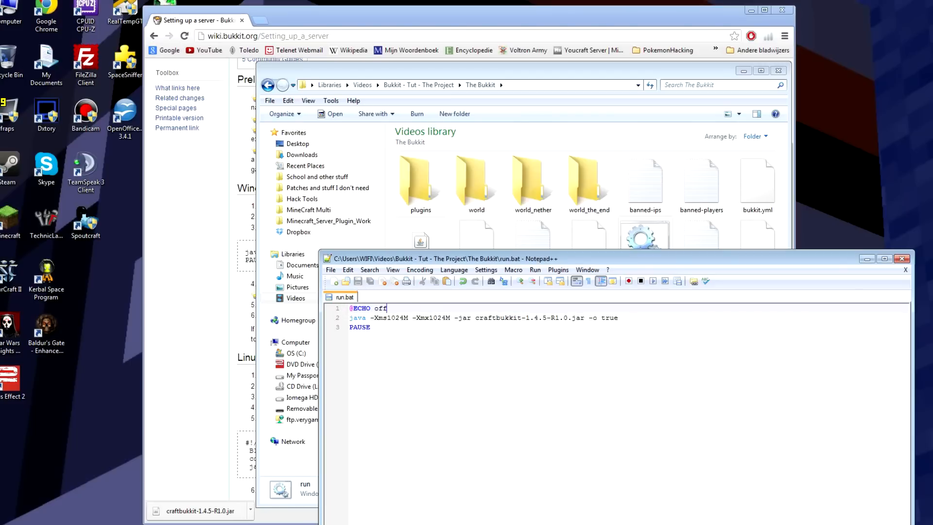
Step: Close the Notepad++ window and start the server again with the updated run.bat
click(395, 317)
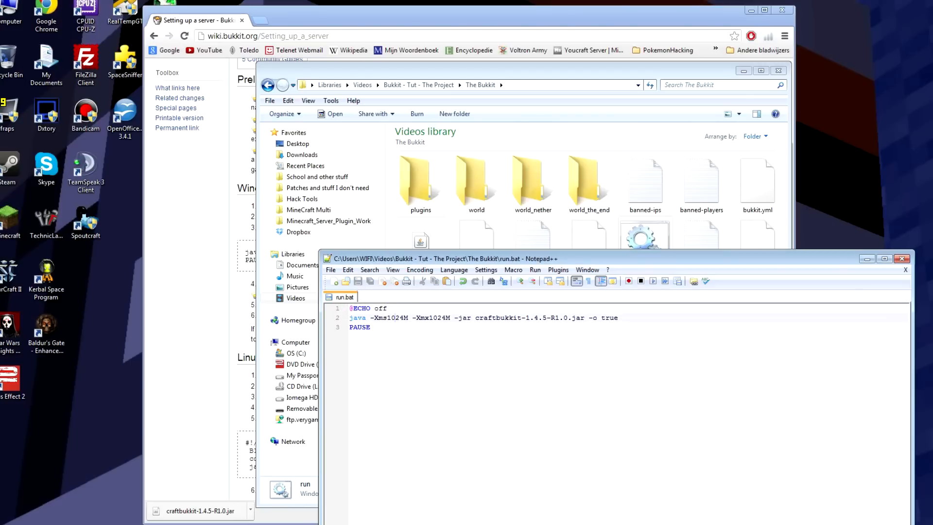
drag(618, 318, 428, 328)
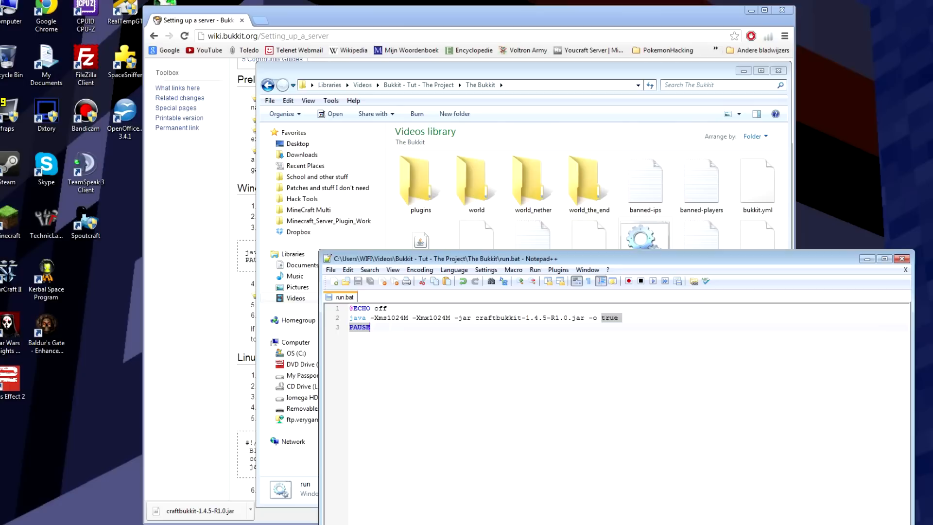
click(431, 336)
click(432, 308)
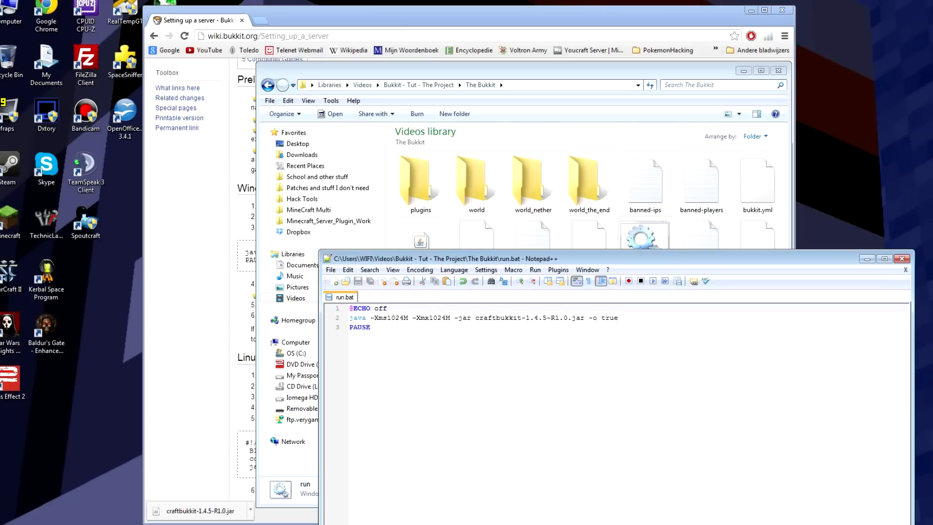
click(901, 258)
click(559, 356)
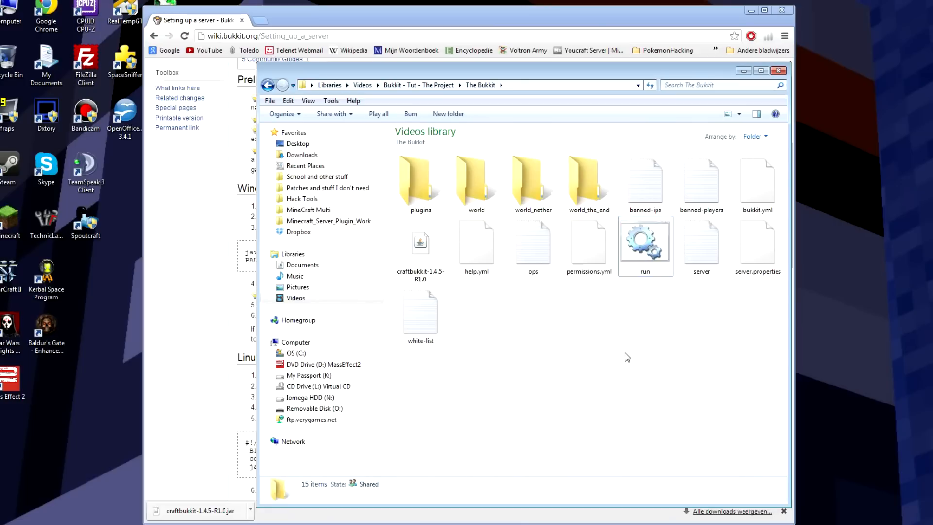
double_click(640, 243)
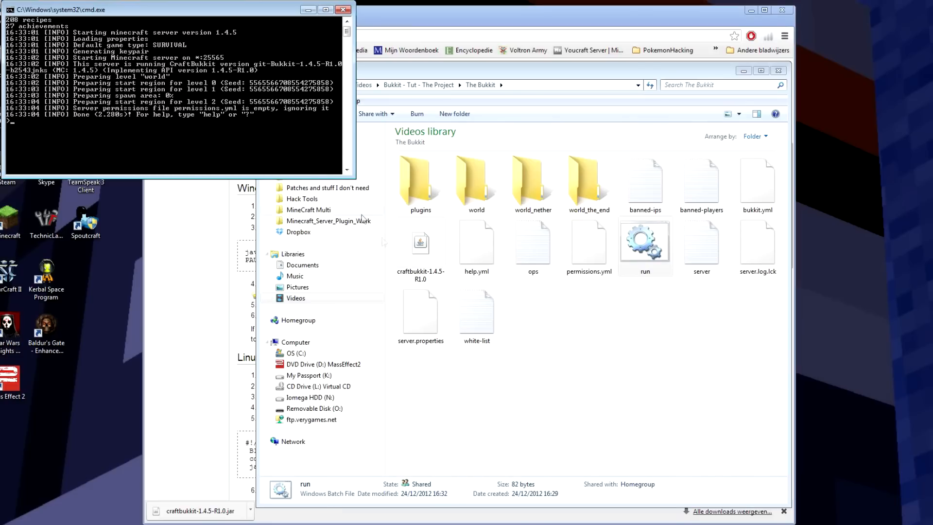
Step: Open server.properties from "The Bukkit" folder in Notepad++ and position the window so the whole file is visible
click(421, 325)
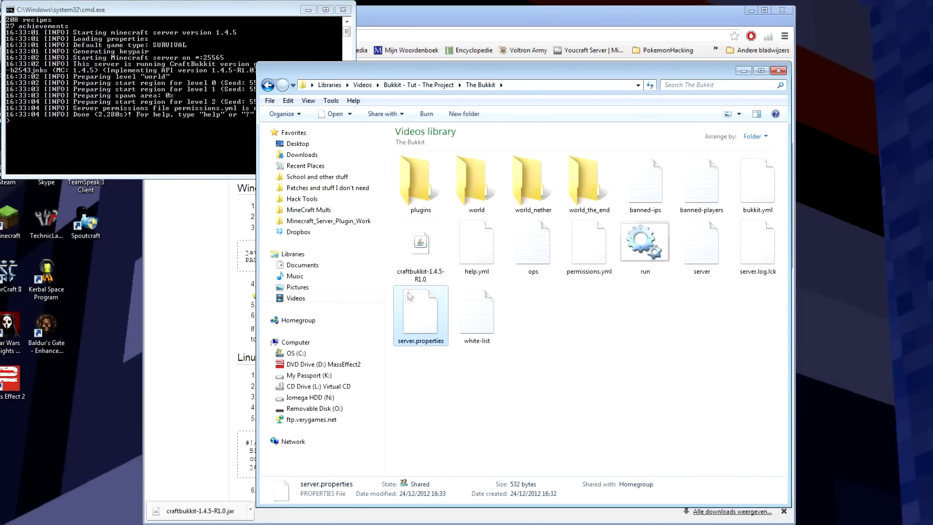
right_click(425, 325)
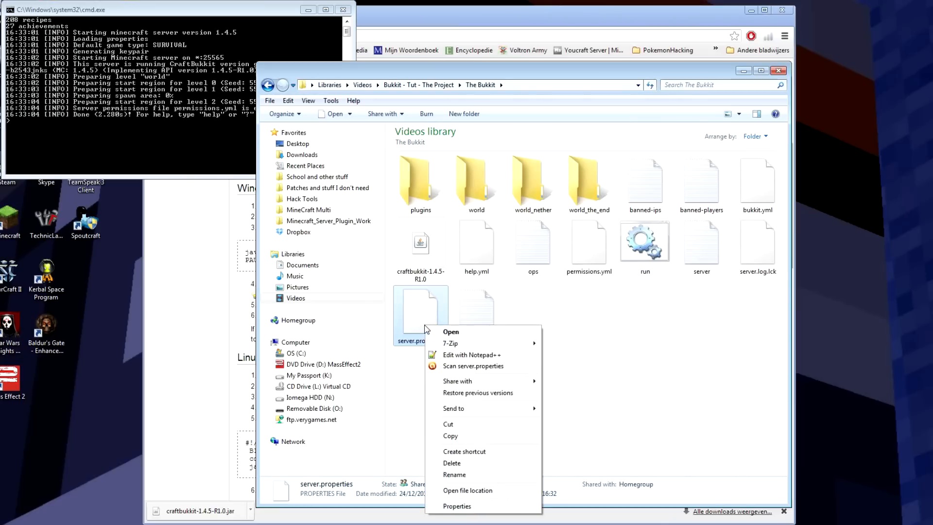
click(457, 355)
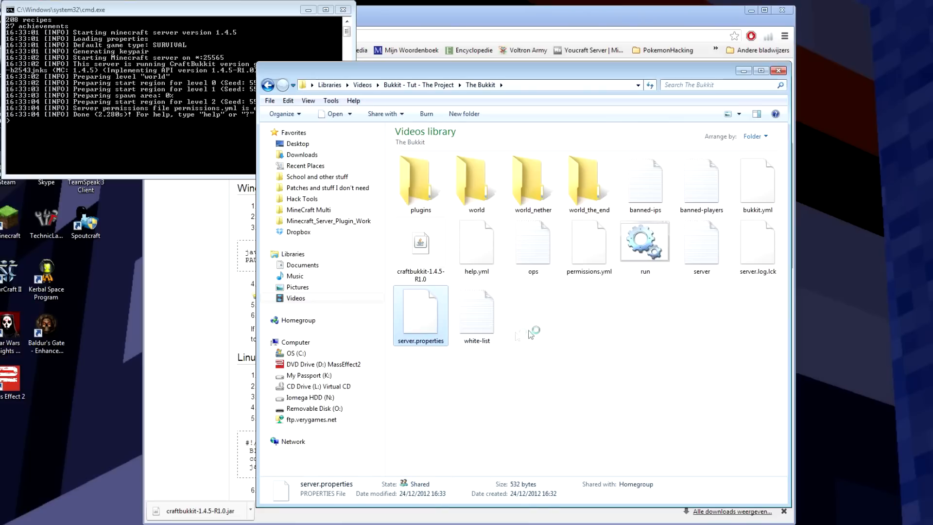
drag(510, 263, 521, 137)
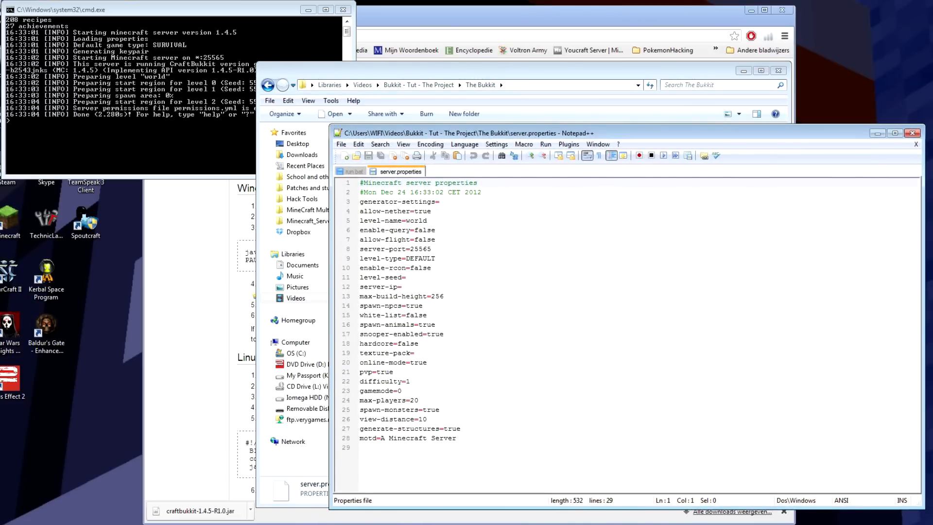
Step: Examine the date comment and the generator-settings and allow-nether entries in server.properties
click(416, 191)
click(380, 192)
drag(406, 192, 364, 193)
click(432, 211)
click(439, 201)
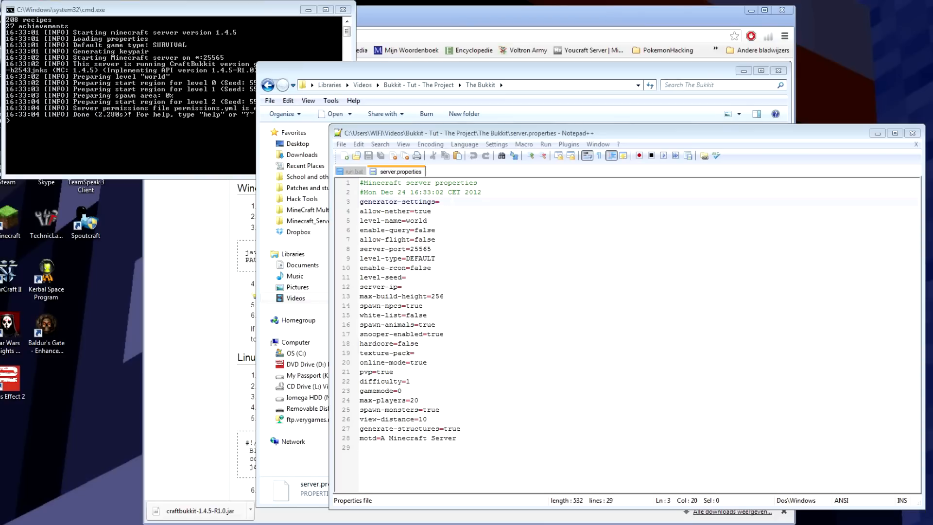
click(452, 201)
click(468, 211)
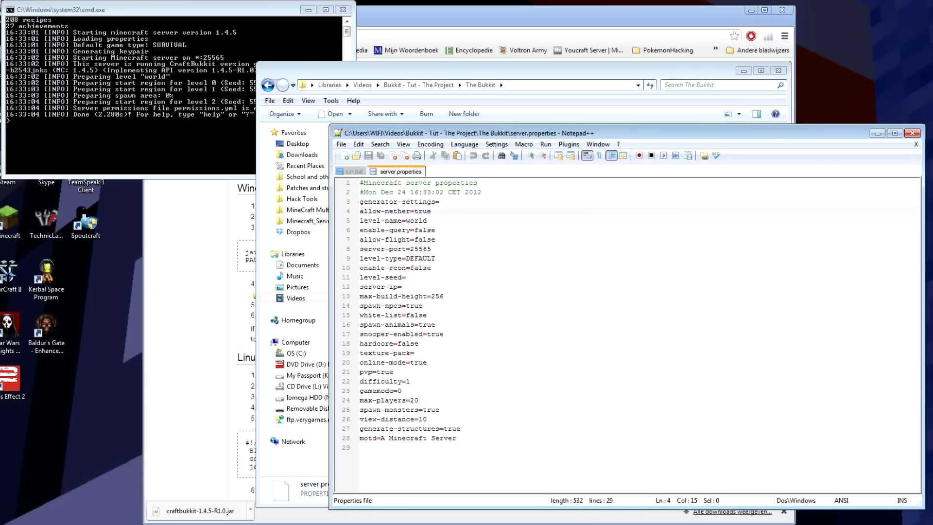
key(shift+Home)
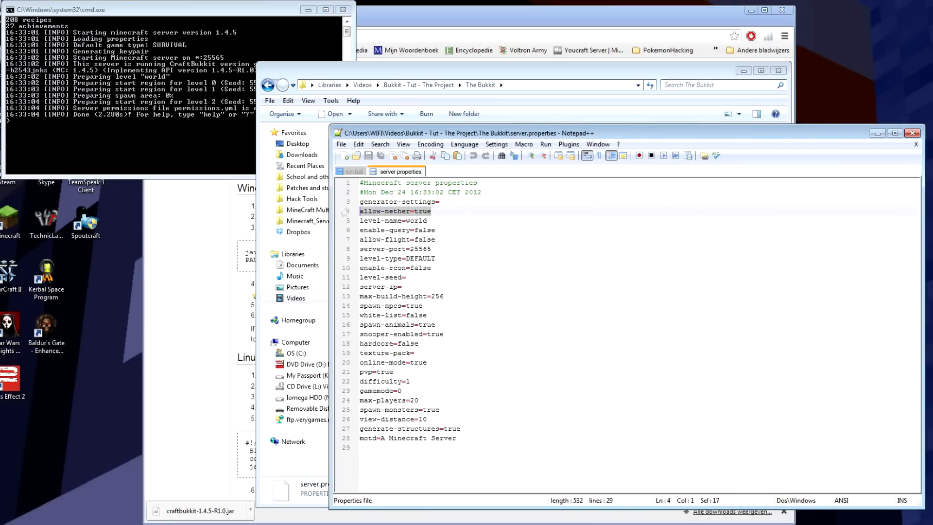
click(410, 213)
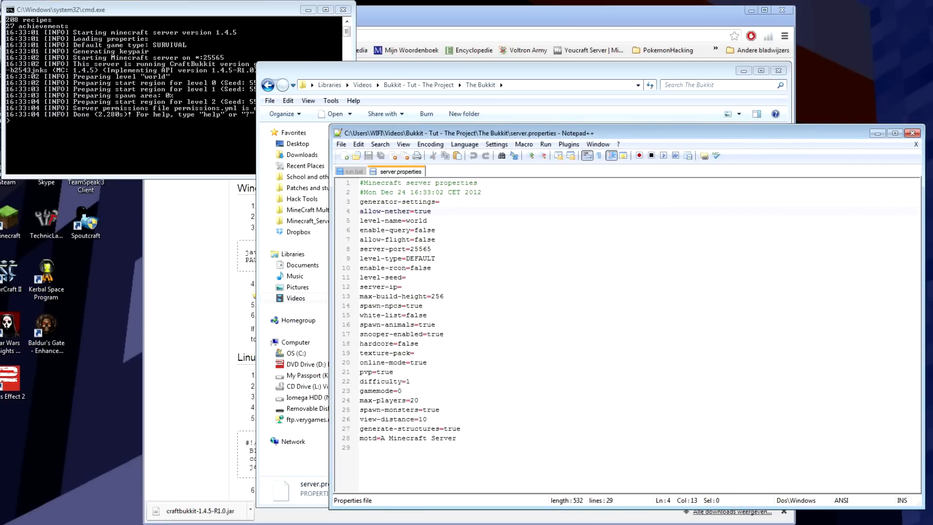
Step: Compare the level-name value in server.properties with the names of the world folders in "The Bukkit" folder
drag(426, 220, 406, 221)
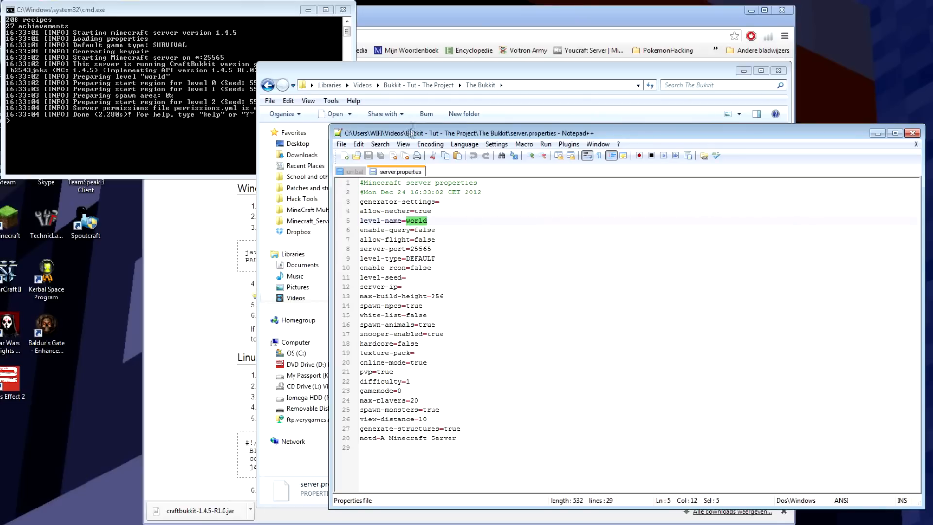
drag(439, 74, 320, 73)
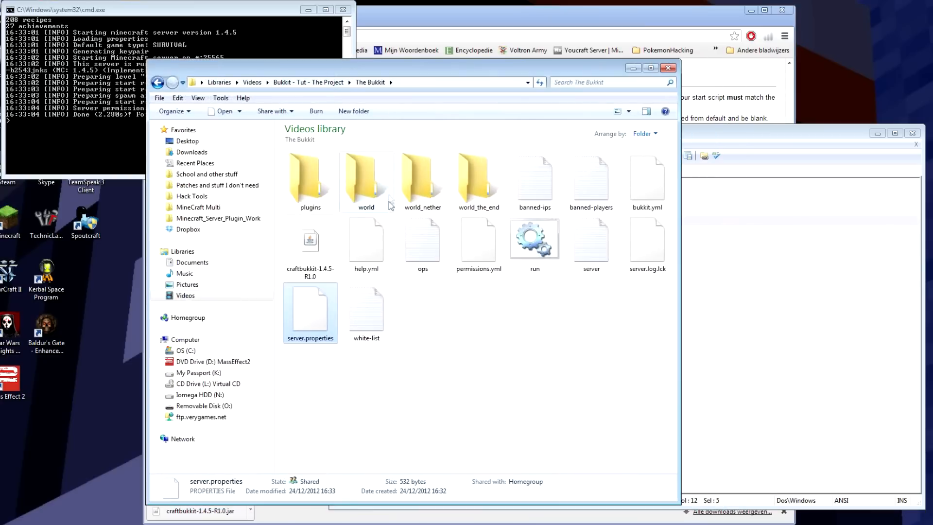
drag(342, 217, 507, 154)
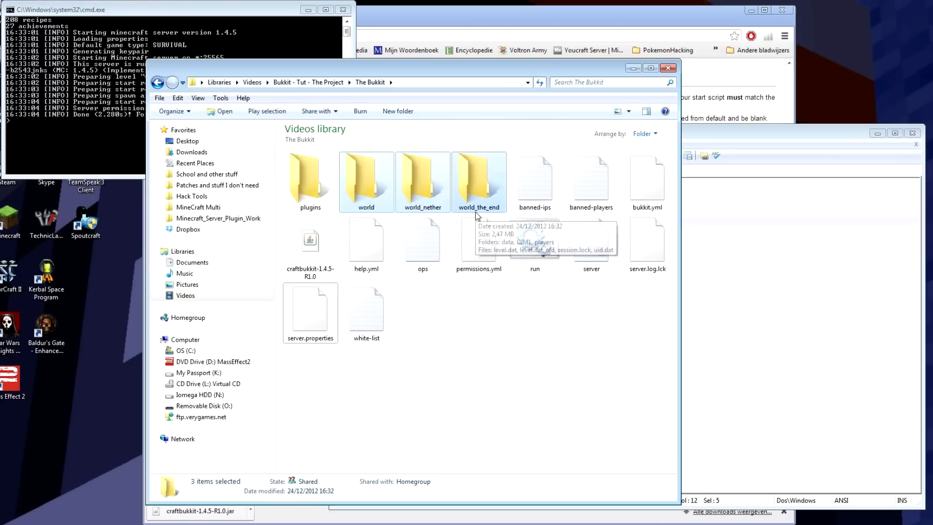
click(728, 267)
click(435, 239)
double_click(417, 220)
click(419, 220)
double_click(416, 220)
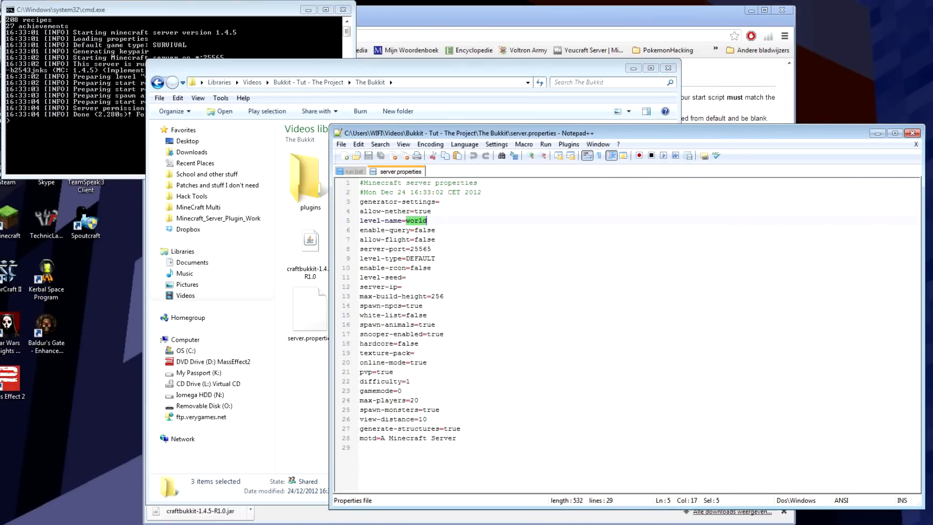
click(474, 89)
click(478, 370)
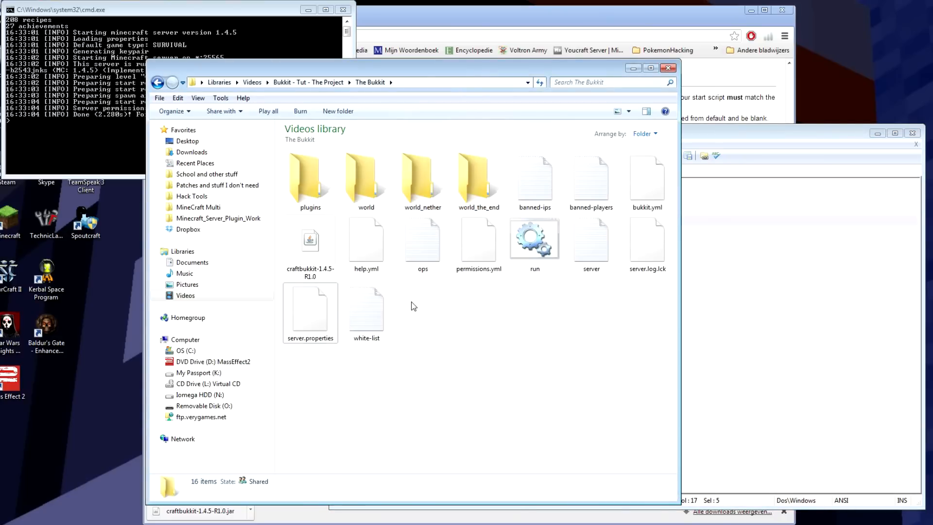
click(733, 229)
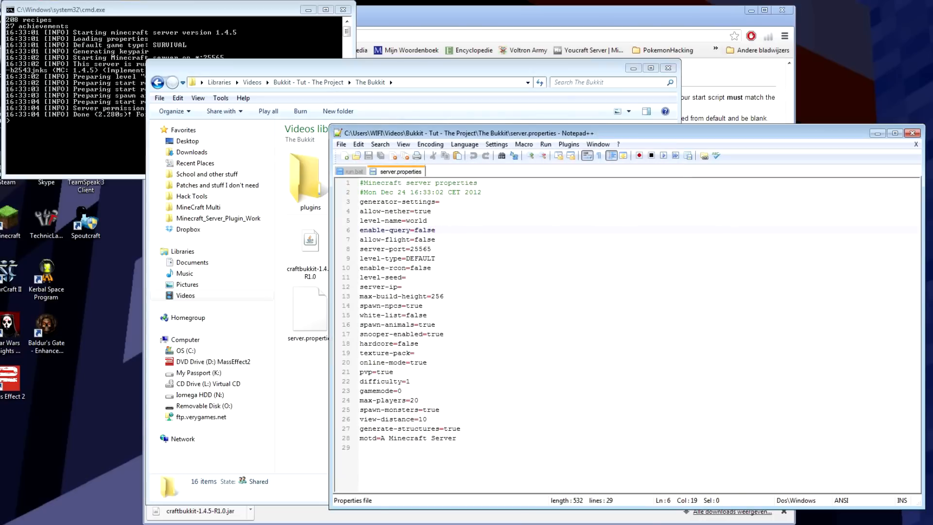
Step: Examine the enable-query and allow-flight entries in server.properties
click(427, 221)
key(Down)
mouse_move(436, 231)
mouse_down()
mouse_move(359, 229)
mouse_move(436, 230)
mouse_up()
click(423, 240)
double_click(422, 241)
click(431, 241)
double_click(425, 239)
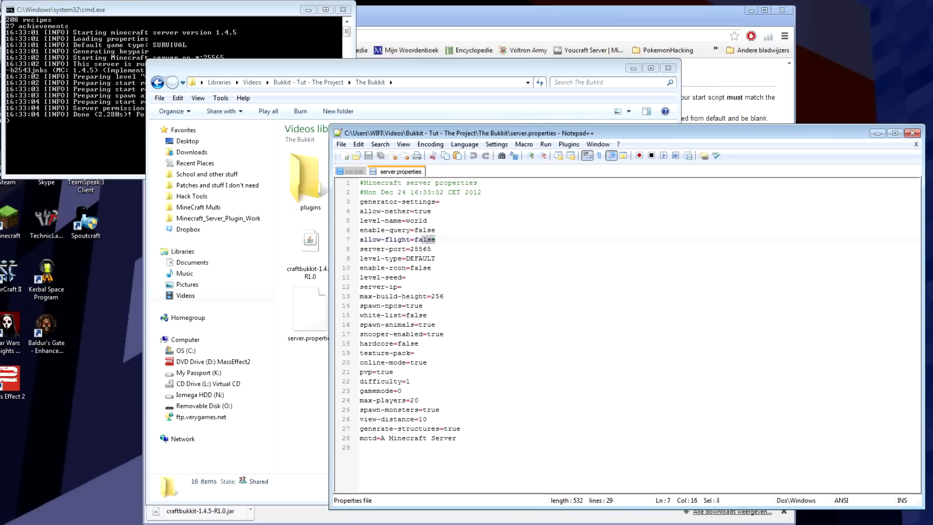
click(414, 239)
double_click(423, 239)
triple_click(431, 241)
click(437, 241)
drag(435, 239, 416, 240)
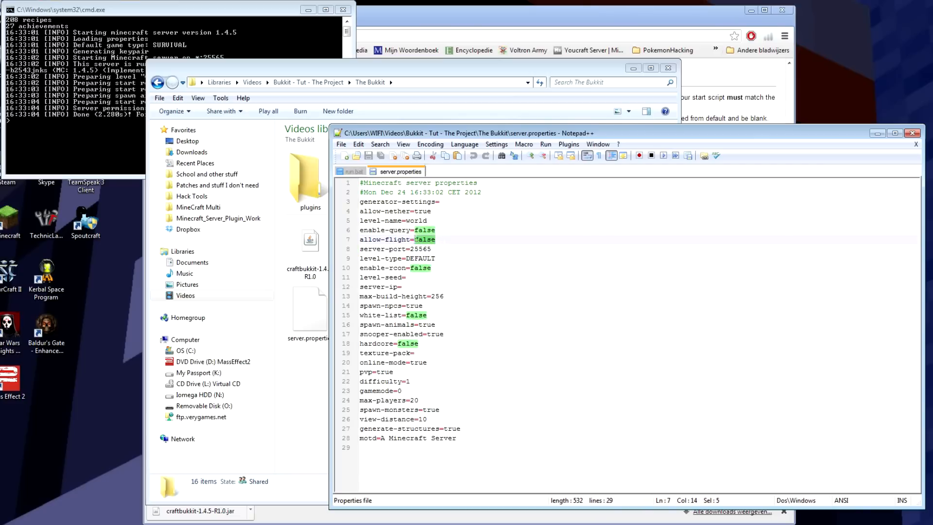
click(414, 240)
mouse_move(414, 240)
mouse_down()
mouse_move(435, 240)
mouse_move(414, 239)
mouse_up()
click(435, 239)
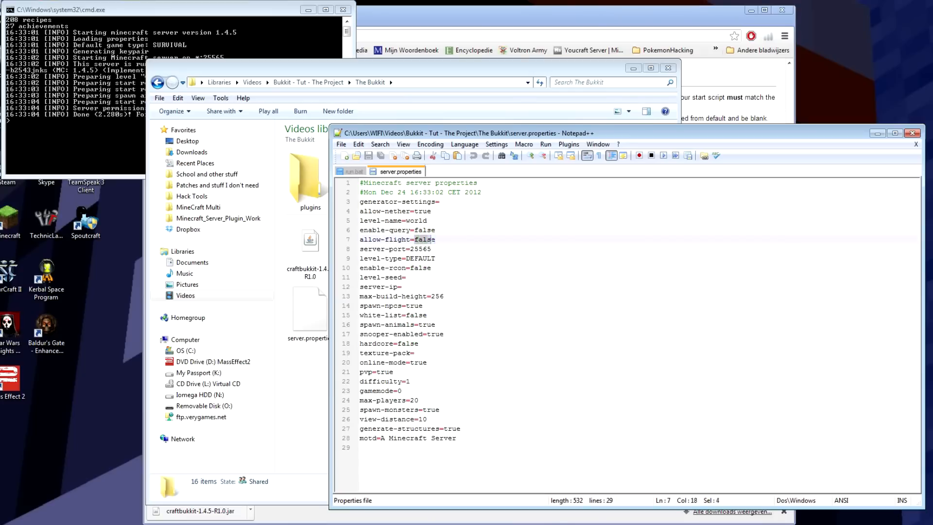
triple_click(438, 240)
click(438, 240)
drag(435, 239, 415, 240)
click(427, 239)
double_click(427, 240)
click(427, 239)
double_click(419, 240)
click(419, 239)
Step: Examine the server-port, level-type and enable-rcon entries in server.properties
double_click(420, 249)
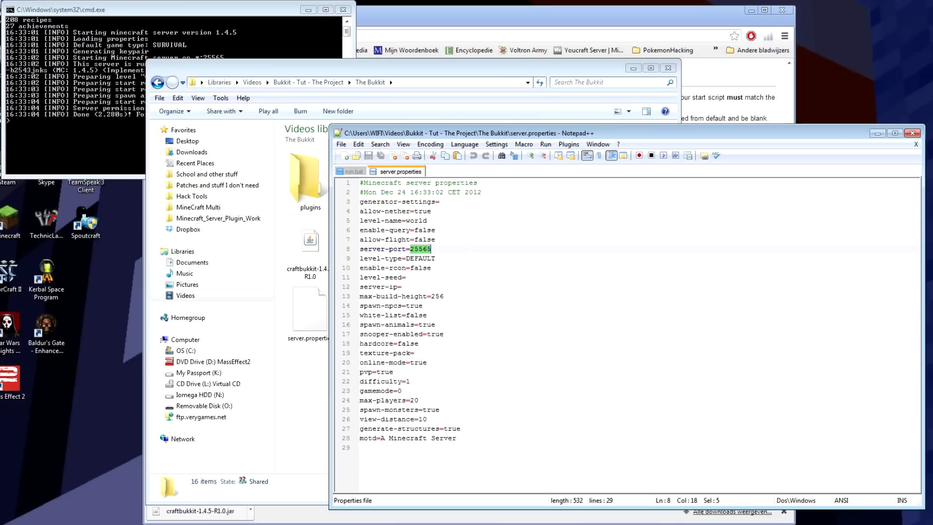
click(437, 248)
double_click(420, 249)
click(447, 249)
double_click(420, 249)
click(437, 248)
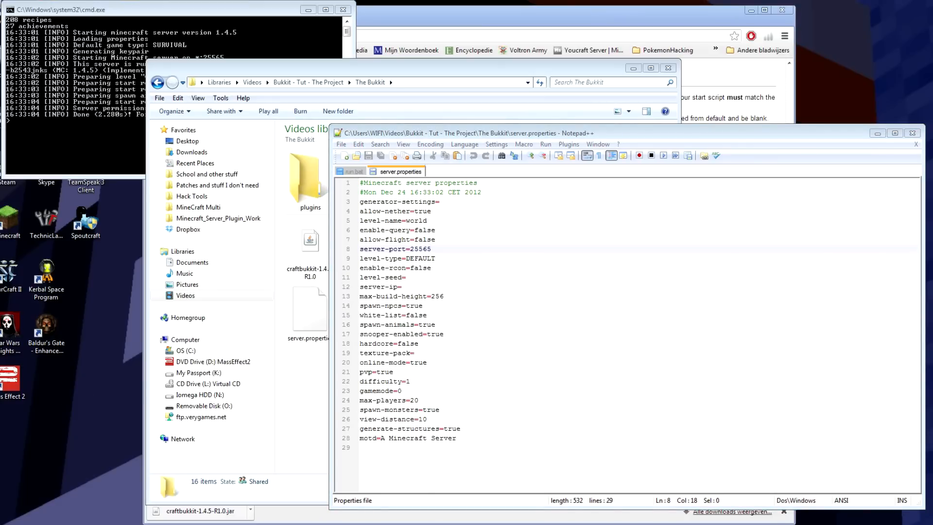
double_click(421, 258)
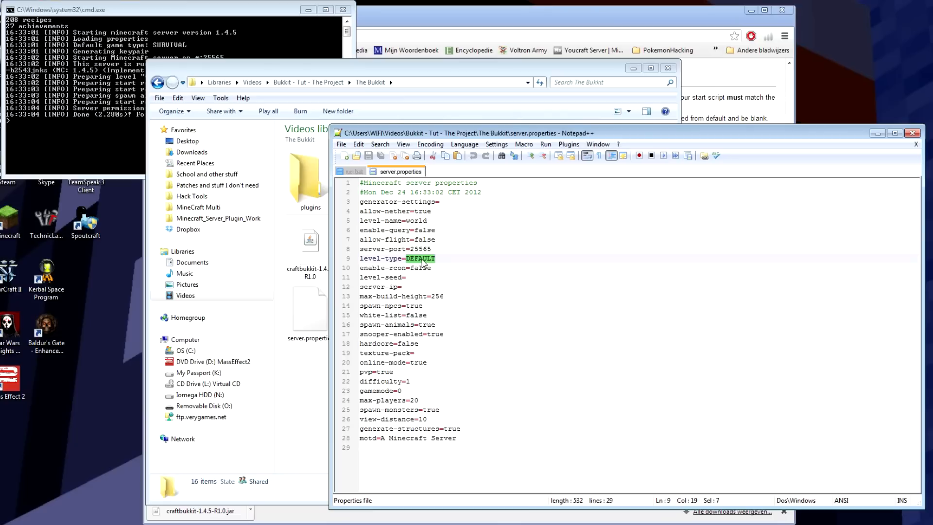
click(427, 268)
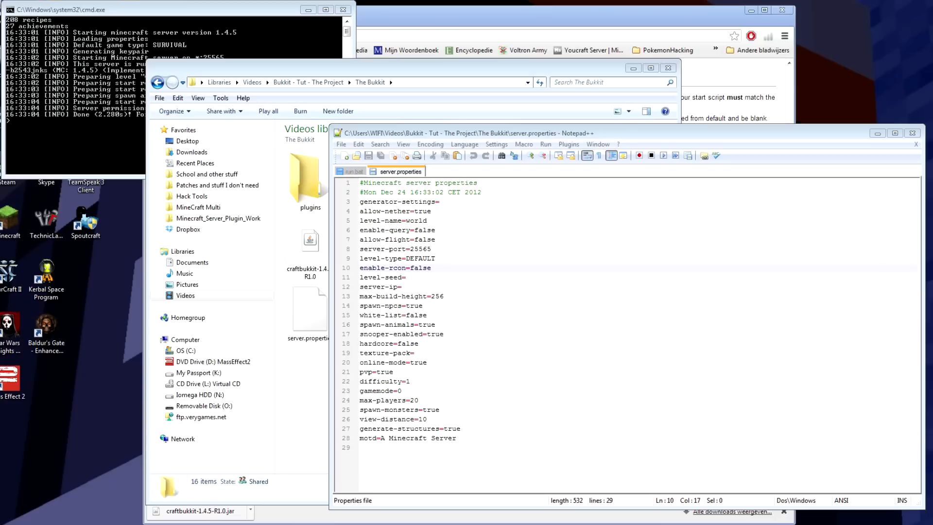
Step: Examine the enable-rcon entry in server.properties
click(431, 268)
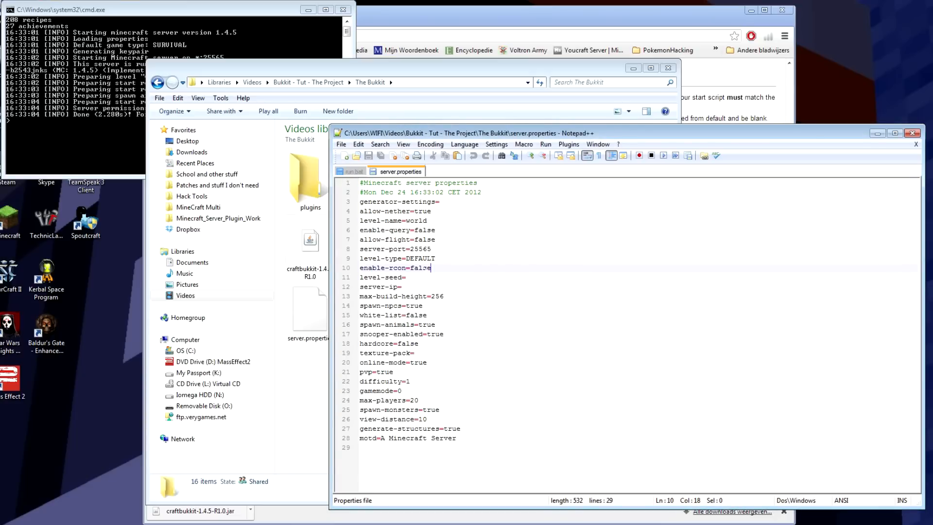
double_click(422, 268)
click(422, 268)
double_click(422, 268)
click(423, 267)
double_click(423, 267)
click(423, 267)
triple_click(422, 268)
click(422, 268)
double_click(423, 267)
Step: Examine the level-seed, server-ip and max-build-height entries in server.properties
click(413, 277)
triple_click(413, 278)
click(413, 278)
click(405, 286)
triple_click(408, 287)
click(413, 287)
click(448, 295)
key(Down)
Step: Examine the spawn-npcs and white-list entries and locate the matching white-list file in "The Bukkit" folder
click(393, 306)
click(440, 305)
click(431, 315)
double_click(418, 315)
click(414, 73)
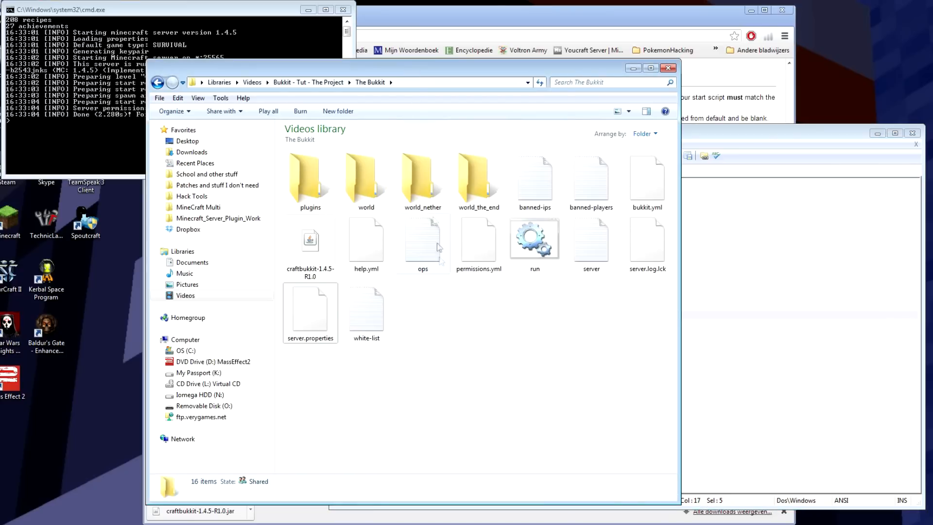
click(379, 330)
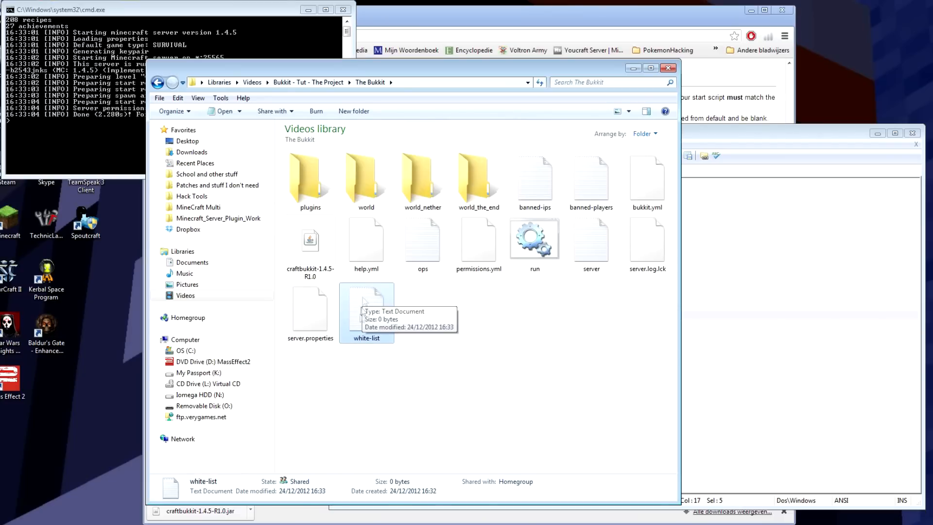
click(724, 315)
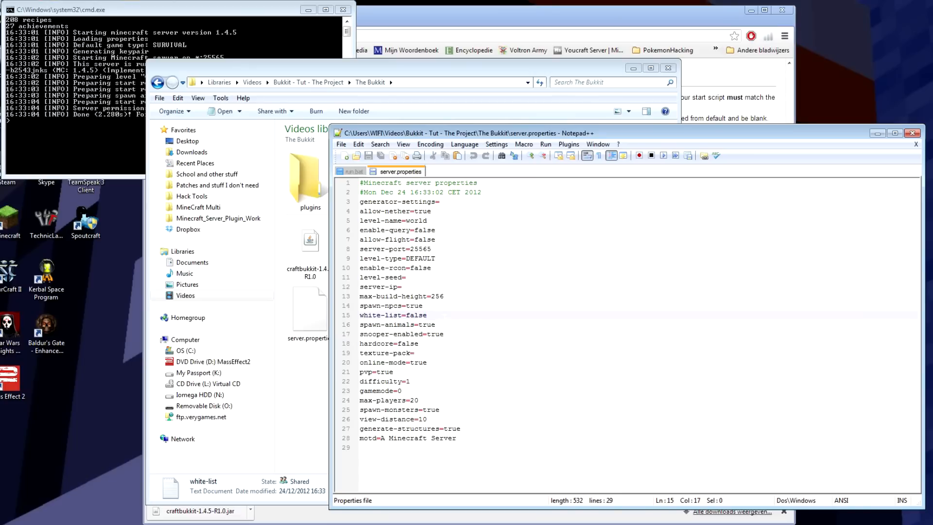
Step: Examine the spawn-animals and snooper-enabled entries in server.properties
click(436, 325)
click(444, 333)
key(shift+Home)
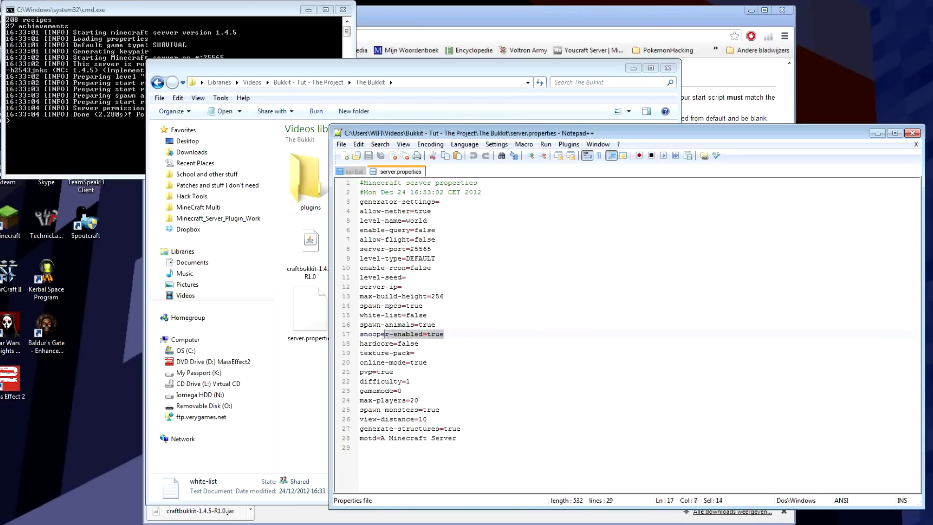
triple_click(391, 335)
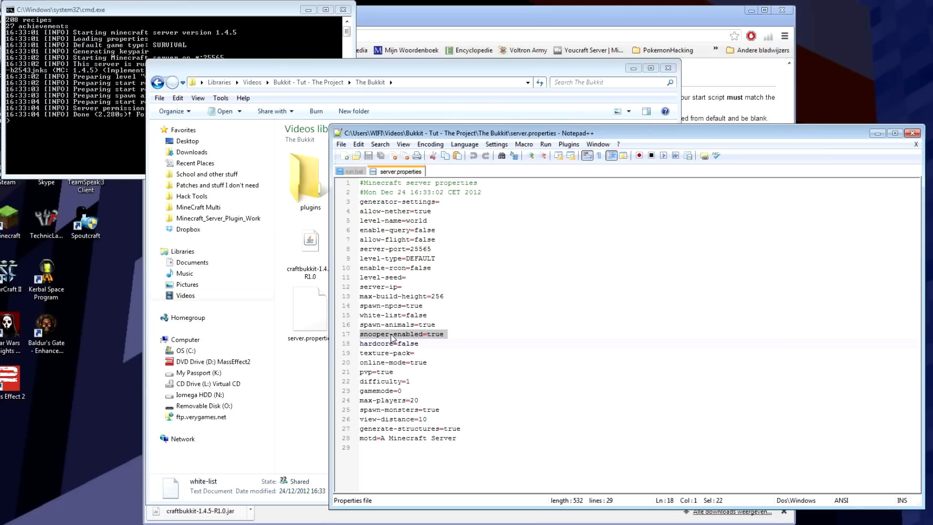
triple_click(391, 335)
triple_click(391, 336)
triple_click(391, 335)
double_click(438, 335)
click(450, 334)
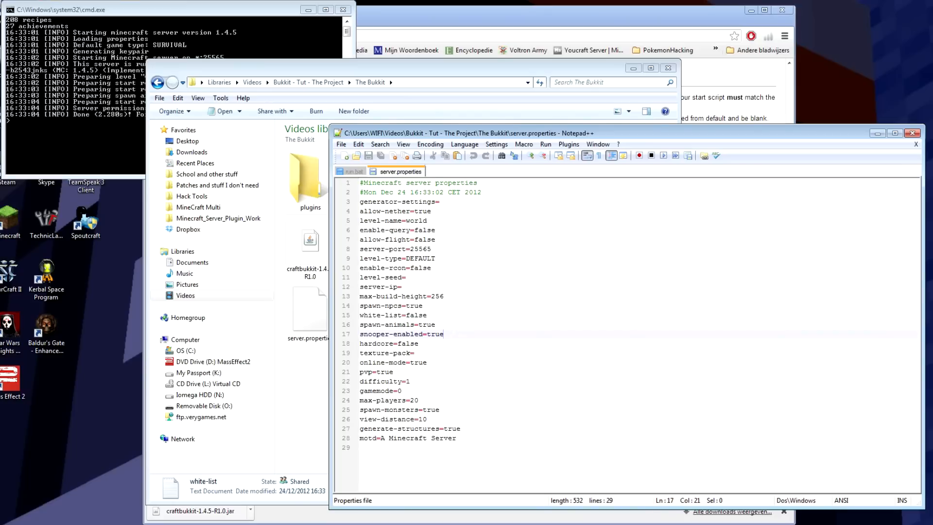
Step: Examine the hardcore and texture-pack entries in server.properties
click(420, 344)
click(435, 334)
click(414, 344)
double_click(380, 343)
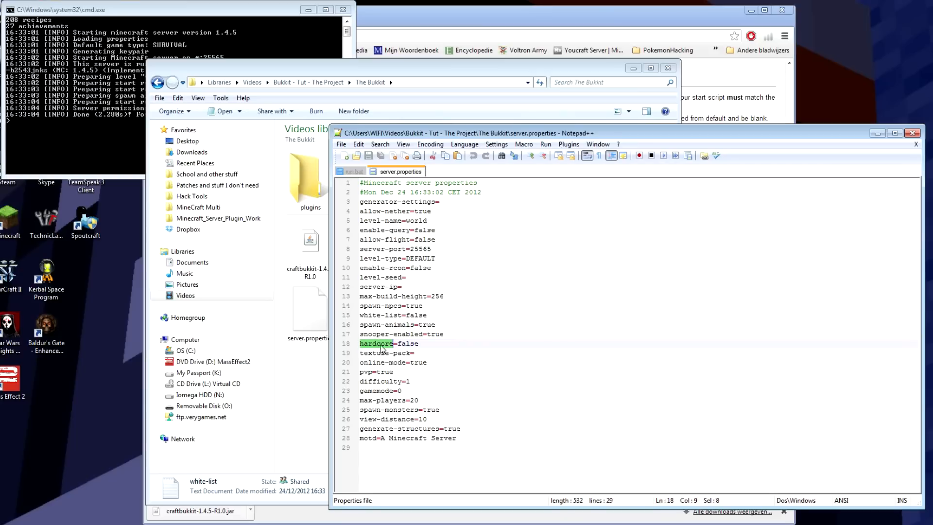
click(419, 343)
click(414, 353)
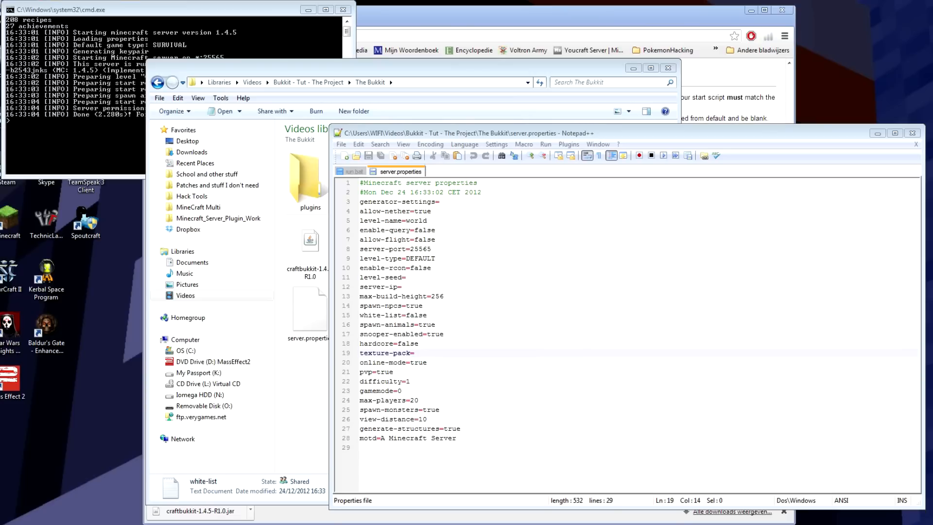
click(440, 354)
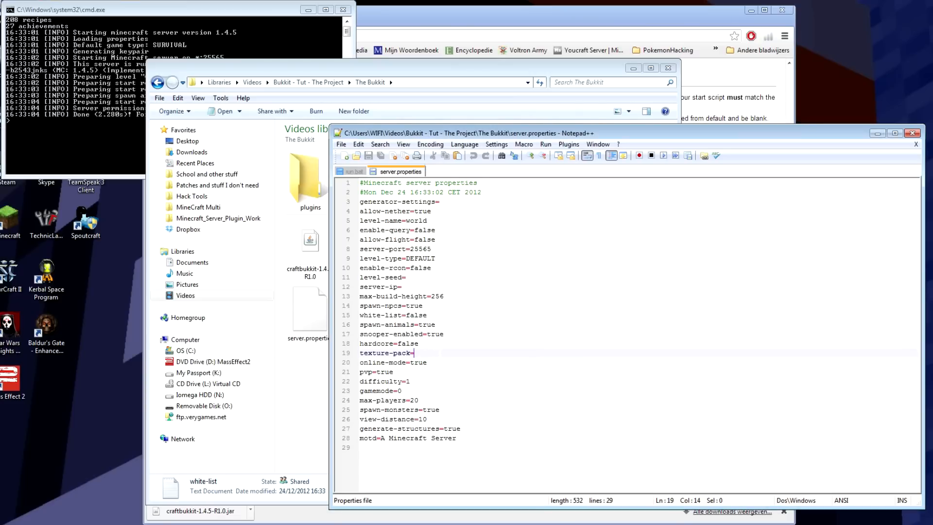
Step: Examine the online-mode entry in server.properties
double_click(418, 362)
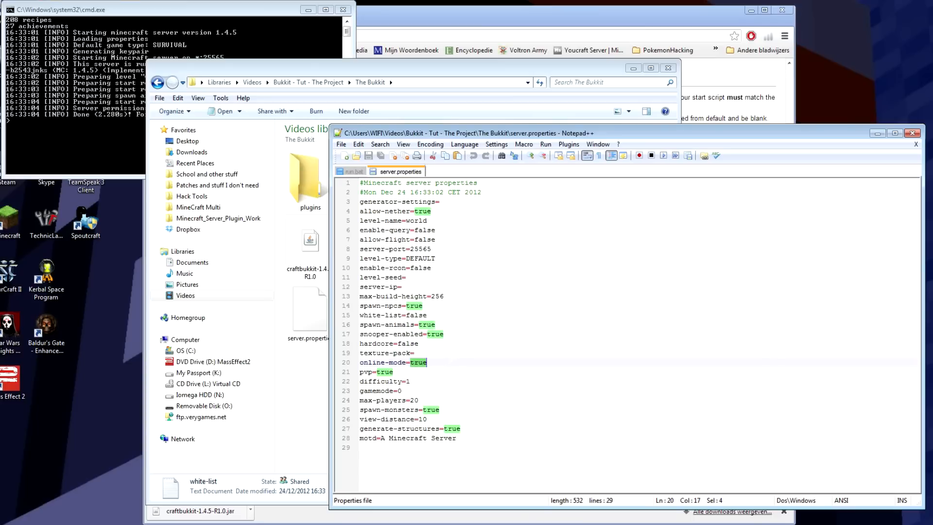
click(423, 354)
click(431, 362)
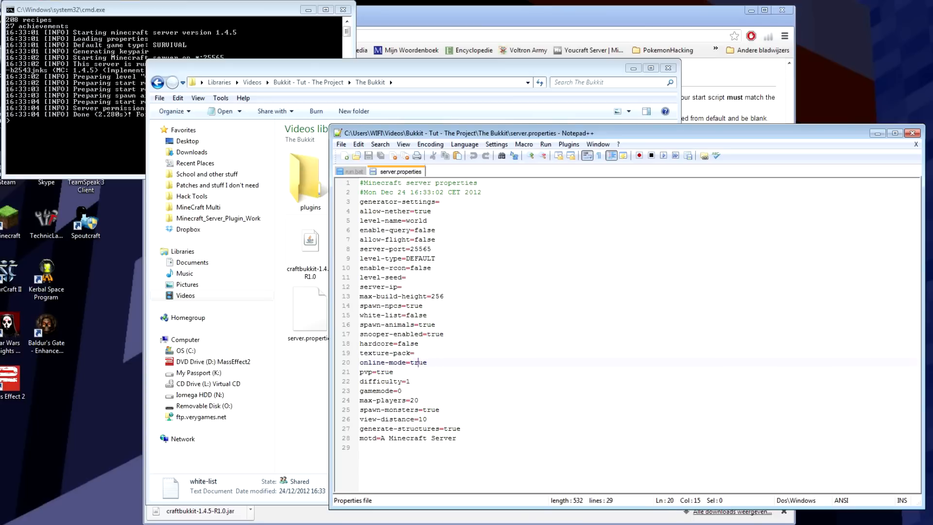
double_click(423, 362)
drag(432, 363, 411, 363)
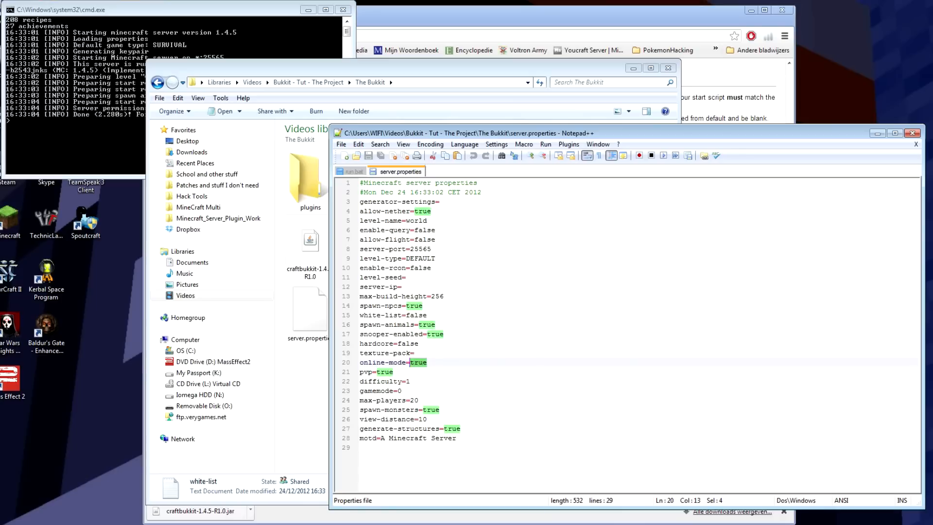
key(Left)
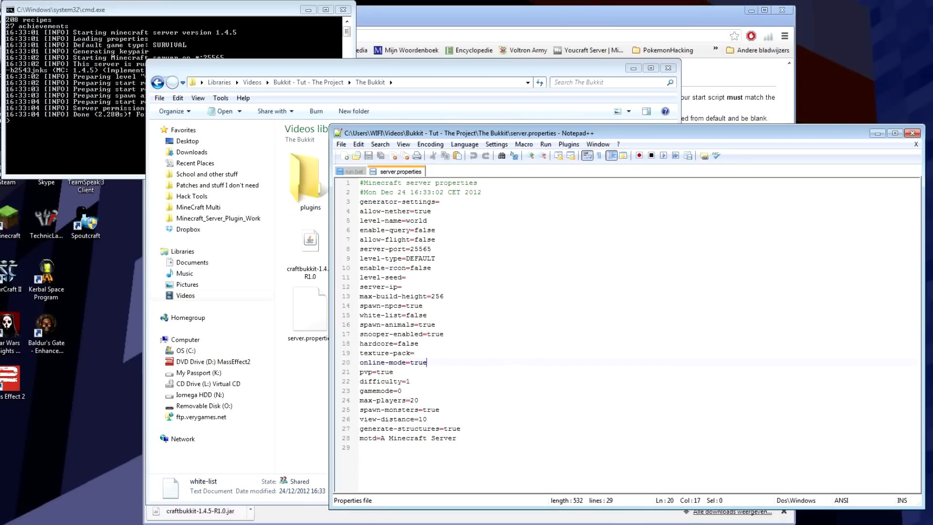
Step: Examine the pvp, difficulty and gamemode entries in server.properties
double_click(385, 372)
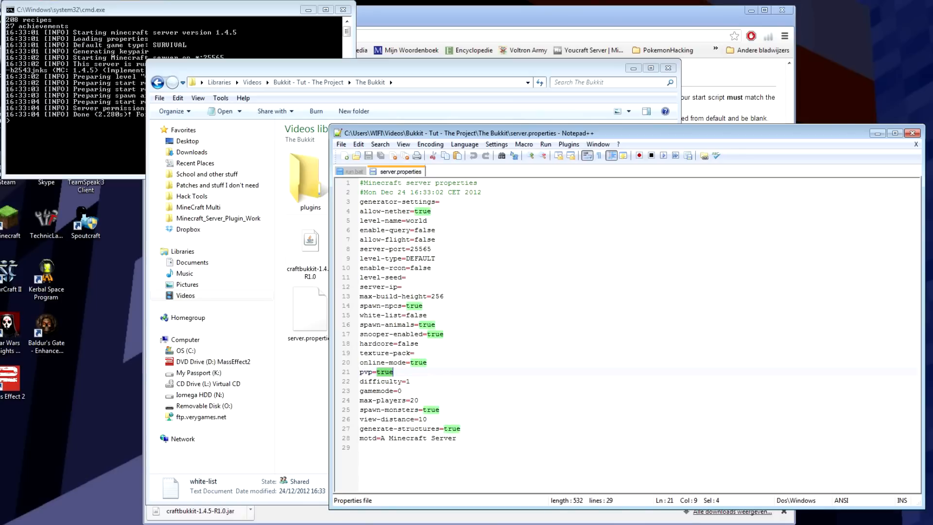
key(Right)
double_click(385, 372)
key(Right)
click(410, 381)
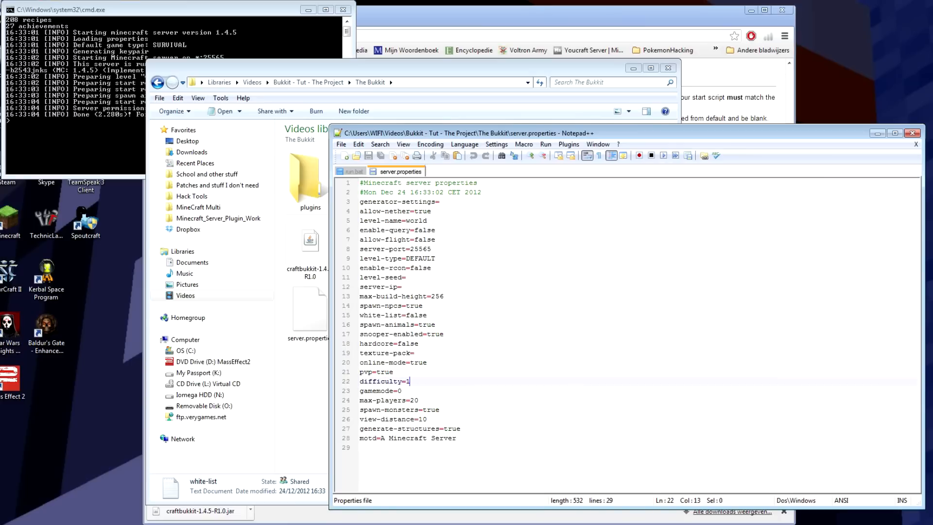
key(alt+Tab)
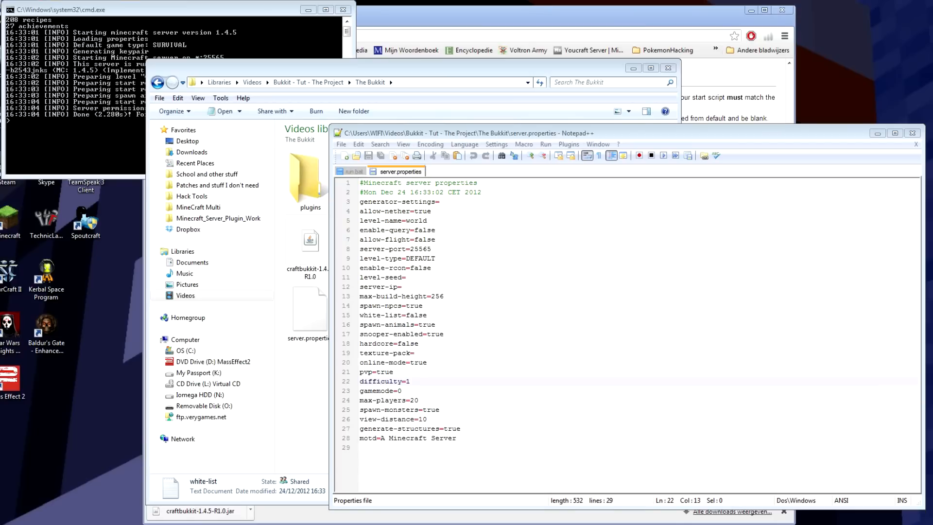
key(Down)
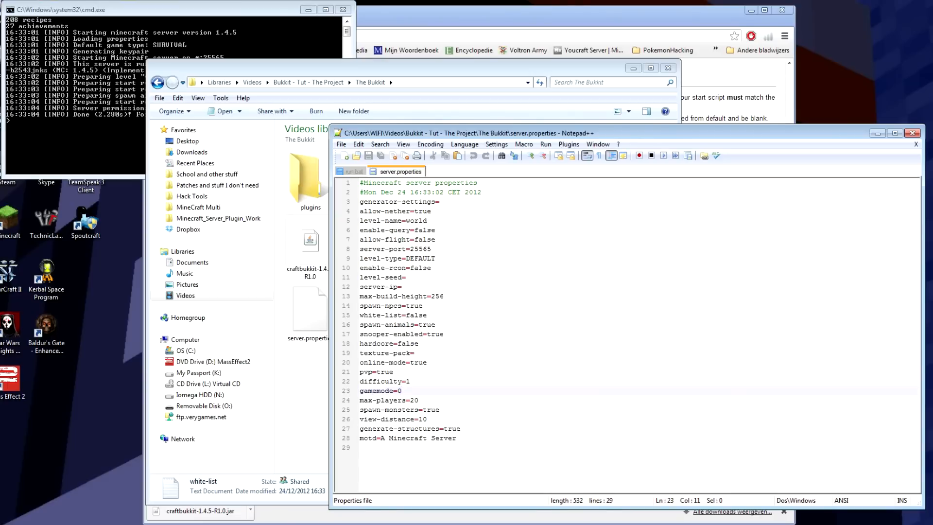
Step: Examine the max-players entry in server.properties
drag(418, 400, 411, 400)
triple_click(412, 400)
triple_click(415, 401)
click(416, 400)
double_click(416, 401)
triple_click(415, 401)
click(446, 398)
click(403, 391)
click(418, 399)
Step: Examine the spawn-monsters, view-distance and generate-structures entries in server.properties
double_click(431, 410)
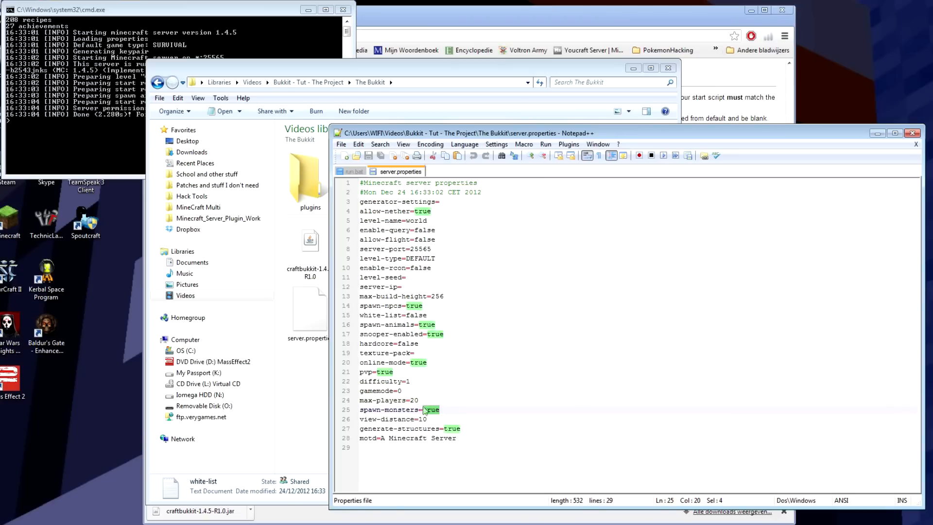
double_click(410, 409)
click(422, 410)
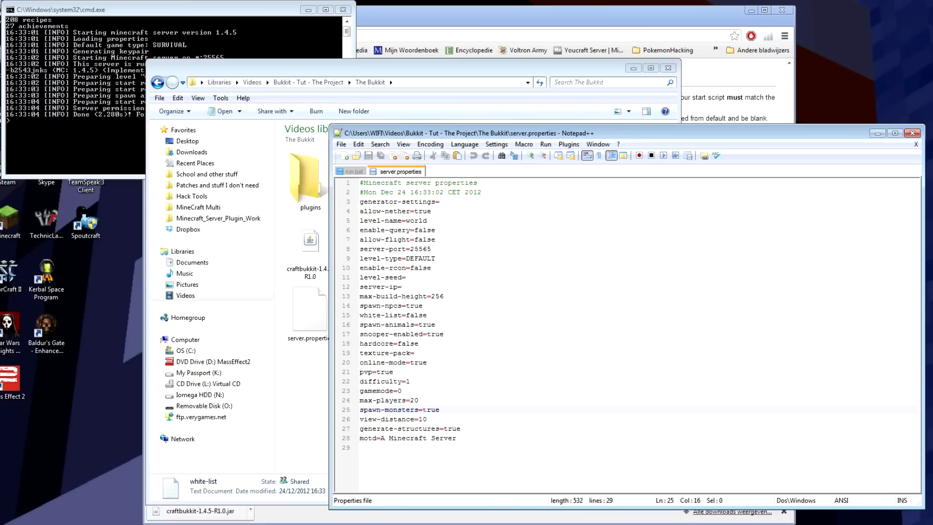
drag(427, 419, 421, 421)
click(422, 420)
triple_click(421, 420)
click(419, 420)
drag(419, 420, 426, 421)
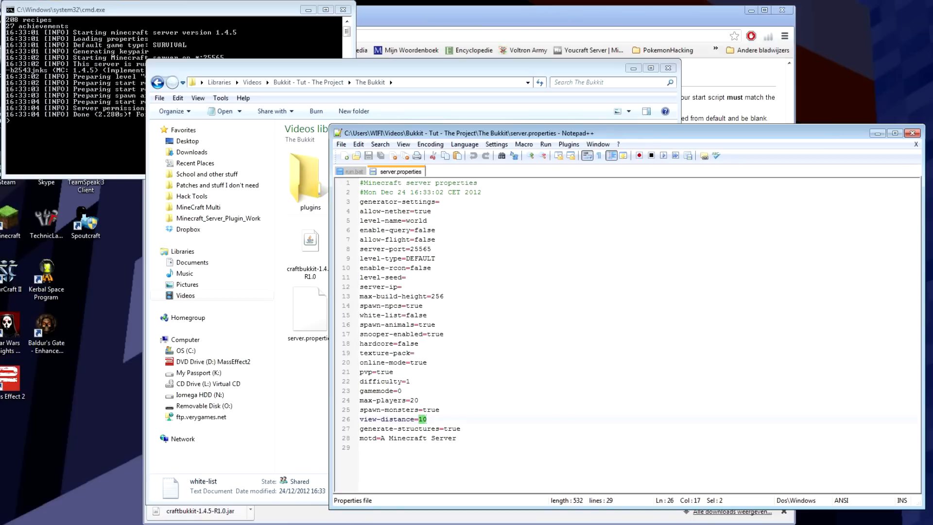
click(432, 420)
double_click(456, 428)
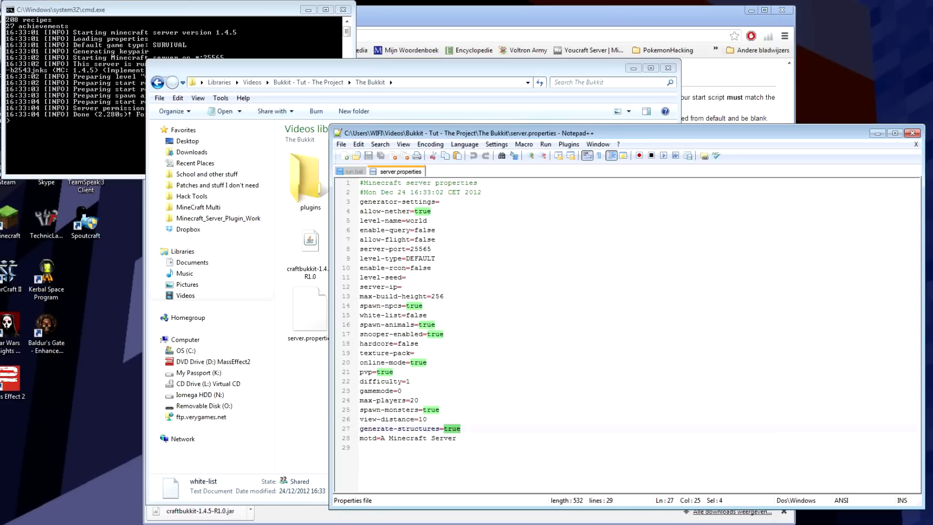
click(465, 429)
Step: Set the motd in server.properties to "Lord V-Man's Bukkit Tutorial", then save the file and close the editor
drag(456, 437, 381, 438)
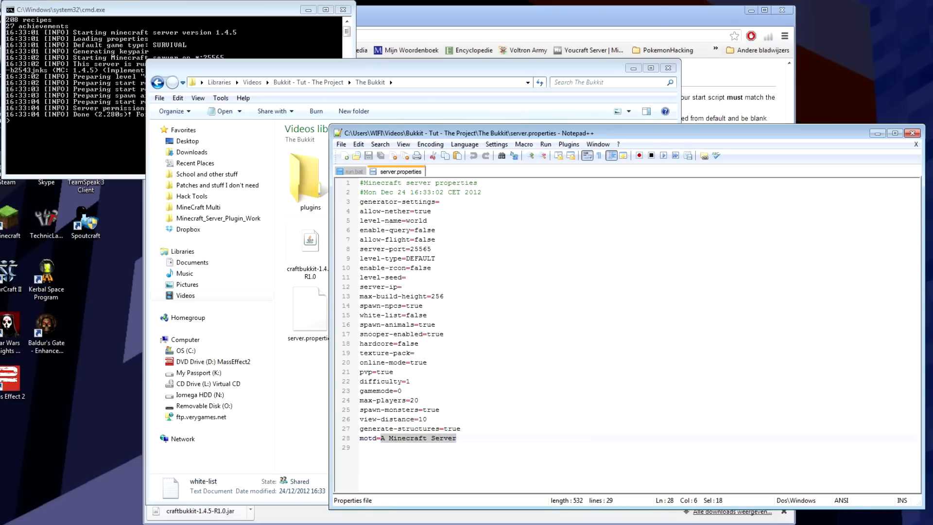
click(382, 438)
drag(381, 437, 456, 438)
text(Lord)
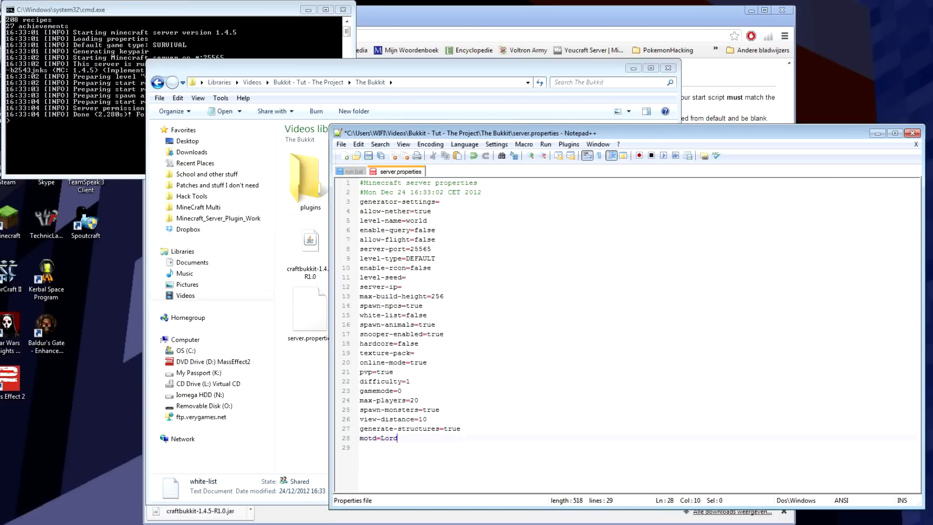
text( V-Man's Bukkit Tutorial)
key(Up)
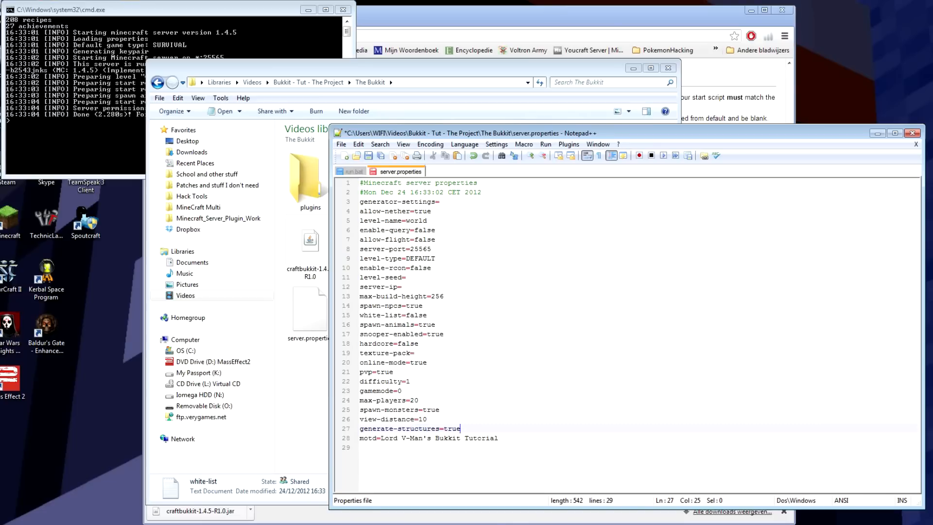
click(502, 438)
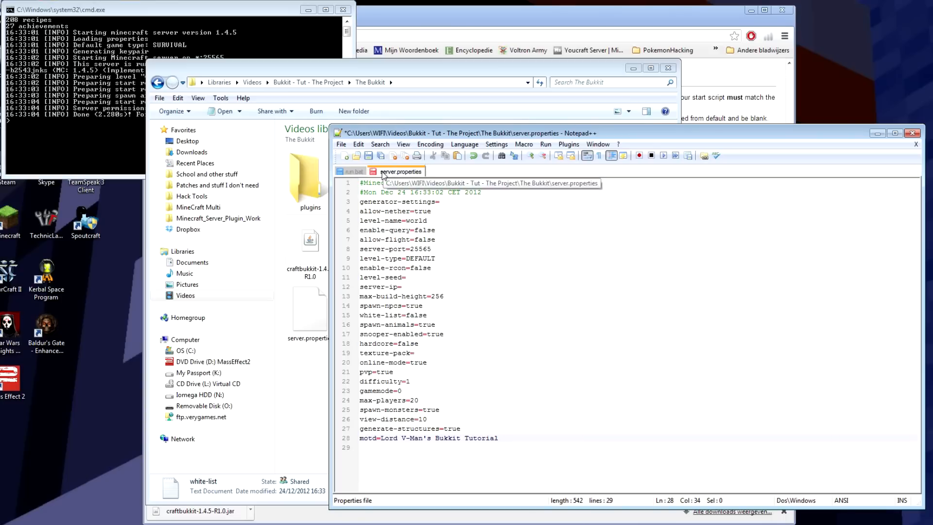
click(368, 155)
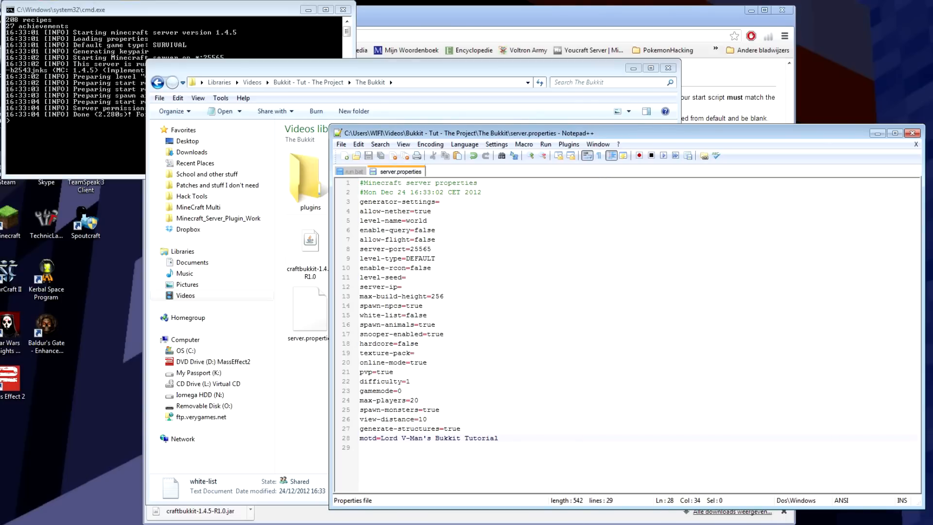
click(912, 134)
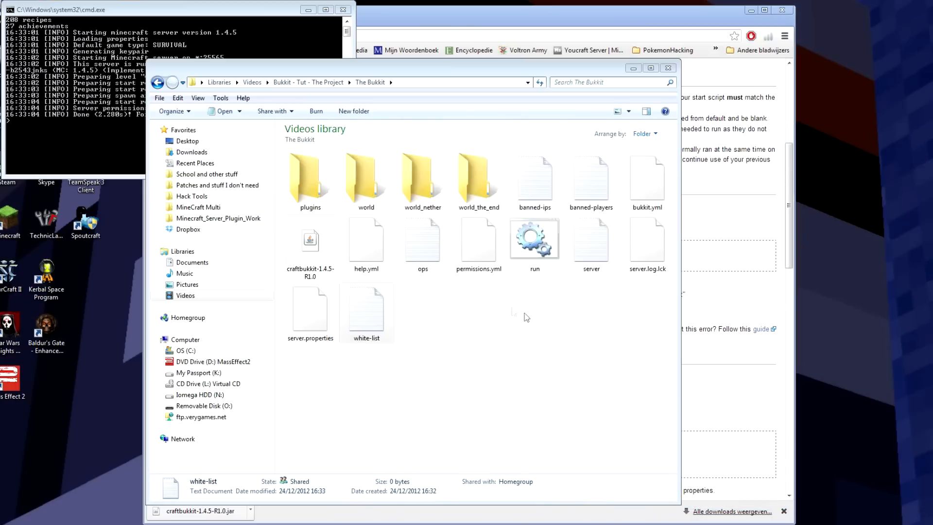
Step: Shut down the running Bukkit server with the stop command and dismiss its console window
click(121, 145)
text(stop)
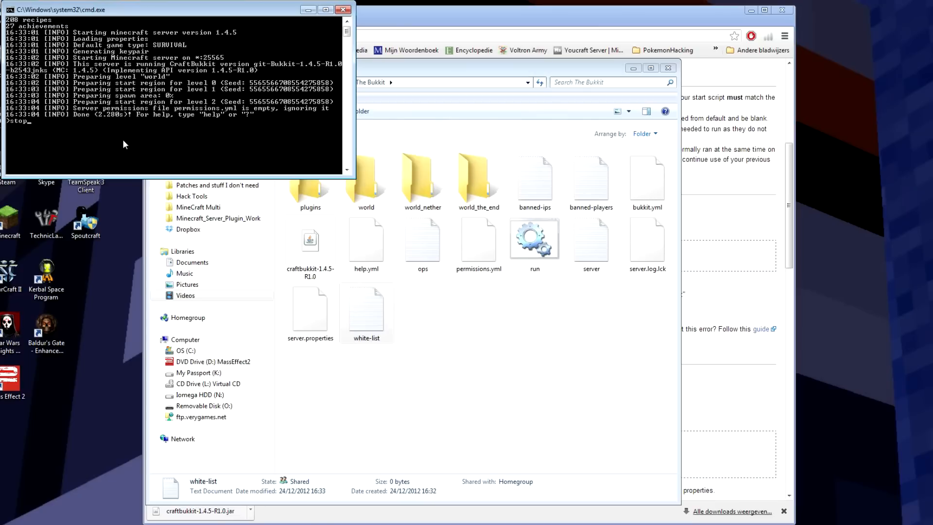
key(Return)
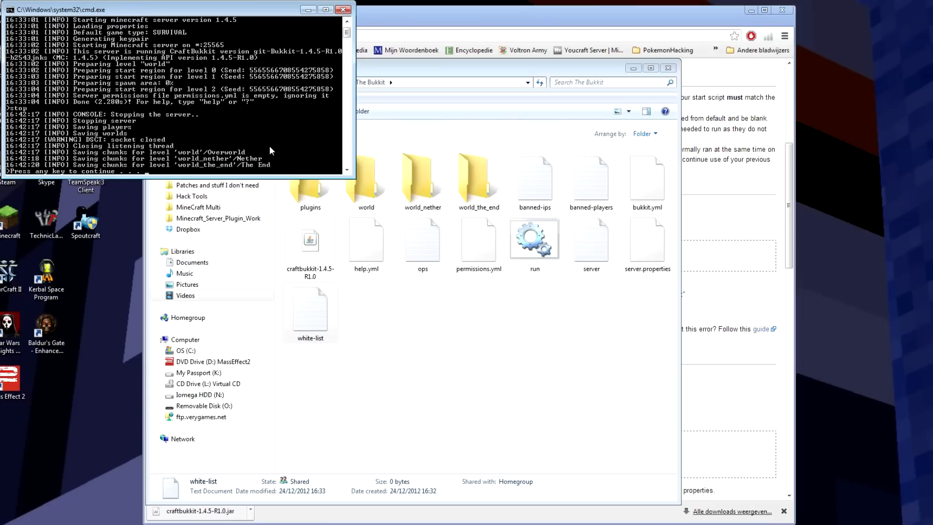
key(Return)
Step: Look up the installed Java entries in the Windows Programs and Features list
click(429, 290)
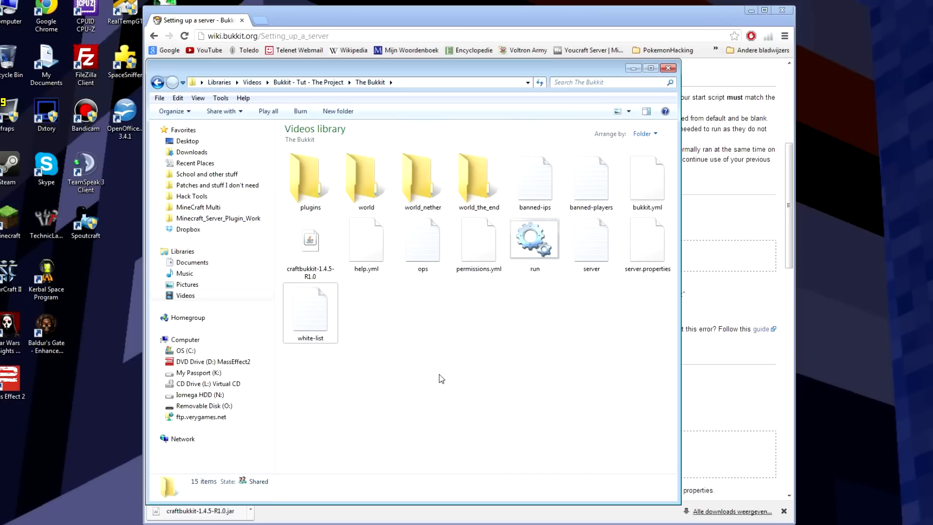
click(243, 523)
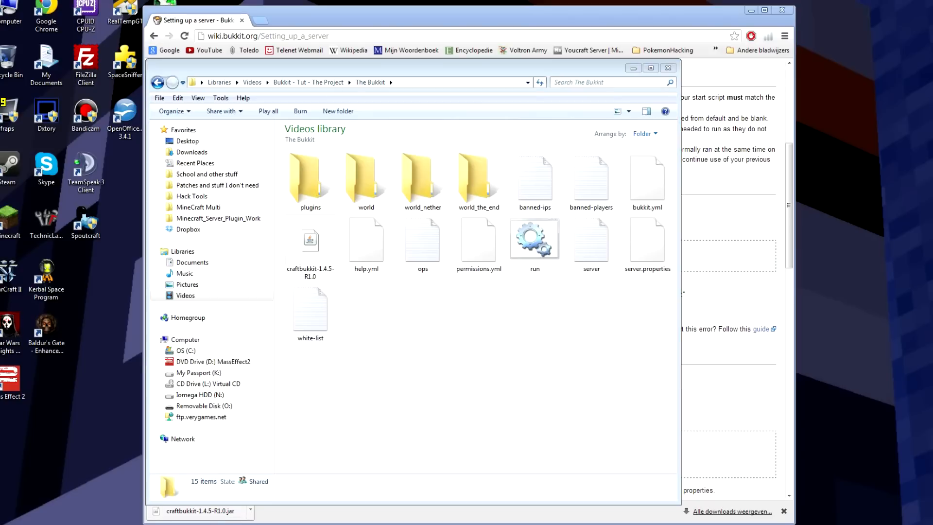
drag(0, 121, 710, 104)
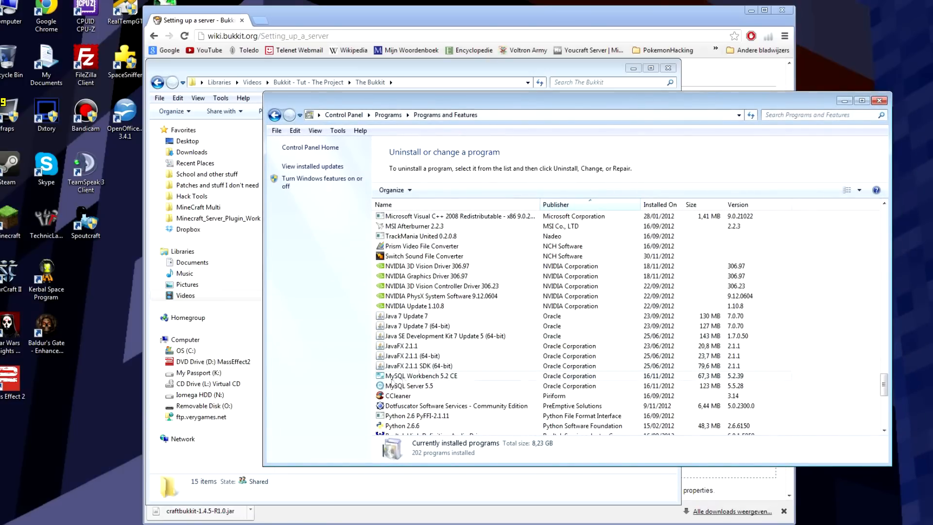
click(26, 524)
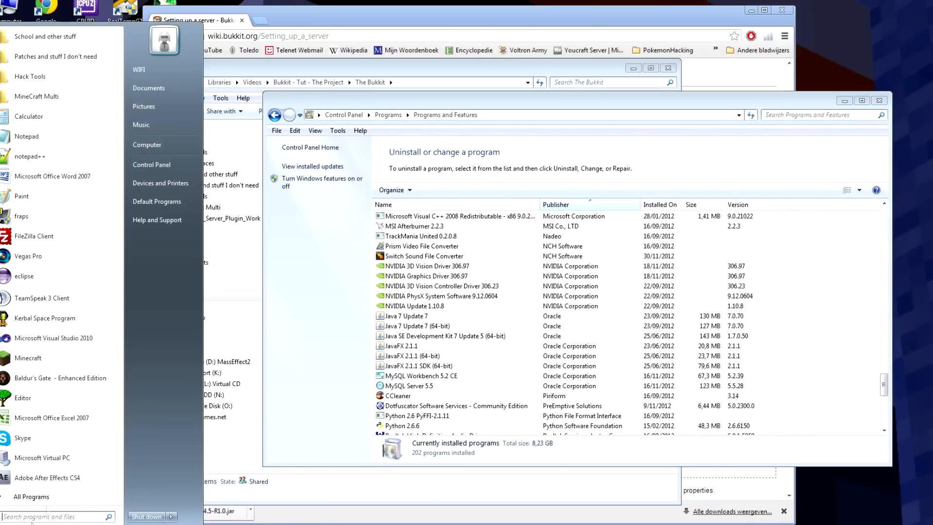
click(292, 244)
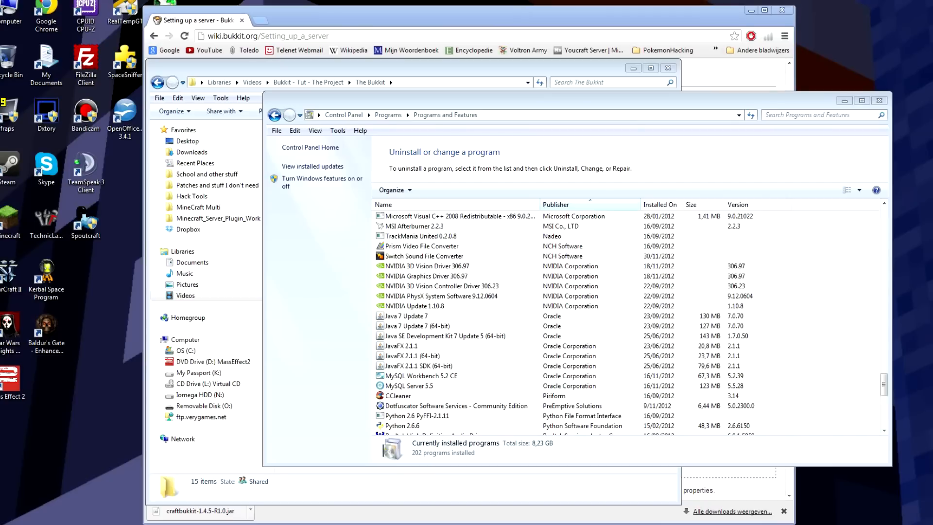
Step: Bring the browser window showing the java.com home page into view
drag(0, 25, 419, 17)
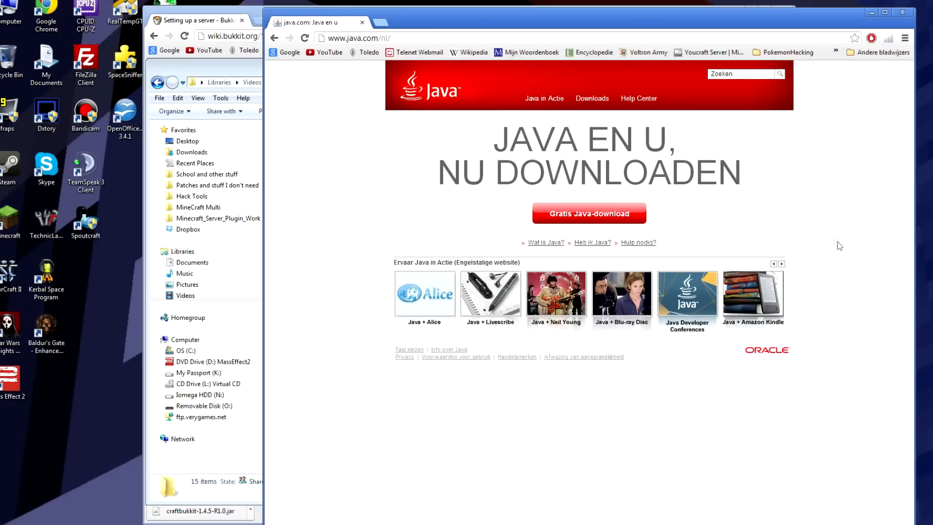
click(379, 37)
click(379, 37)
drag(382, 38, 387, 38)
text(uk)
key(Return)
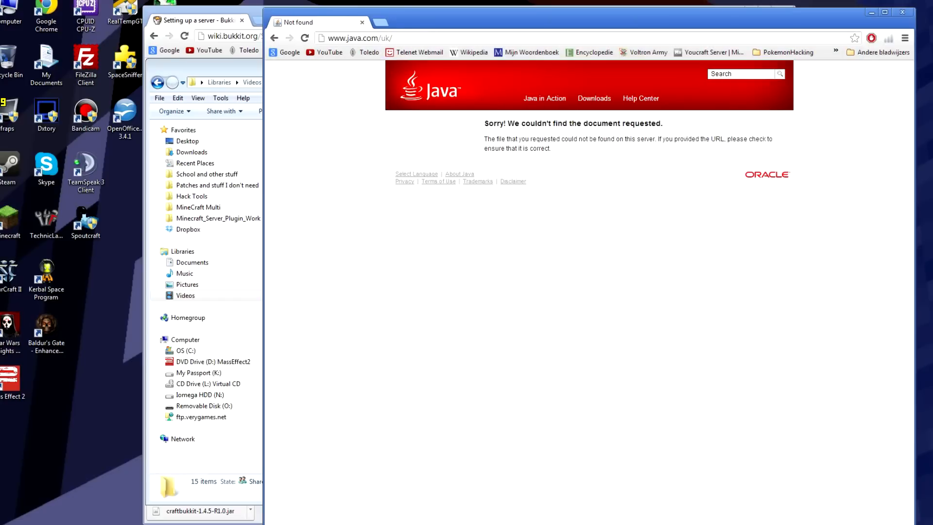
click(378, 38)
click(378, 38)
drag(382, 38, 389, 38)
text(nl)
key(Return)
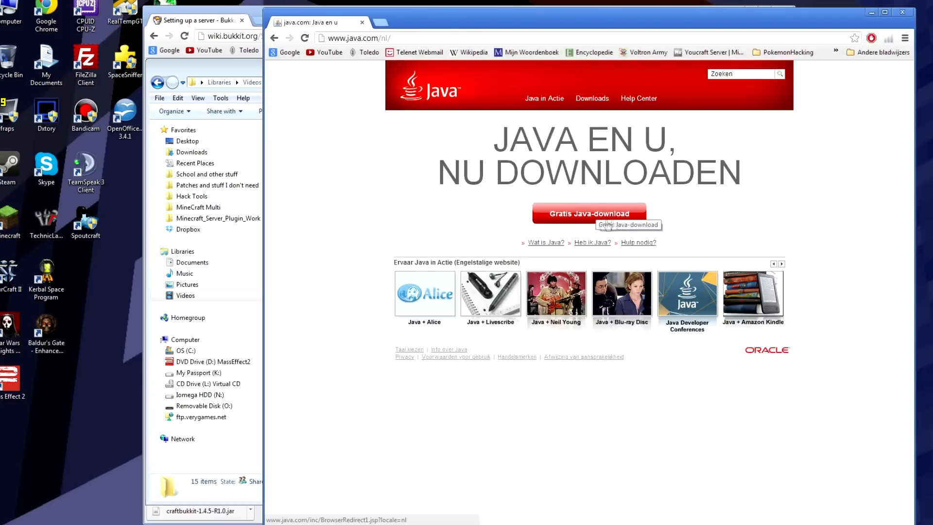
click(632, 218)
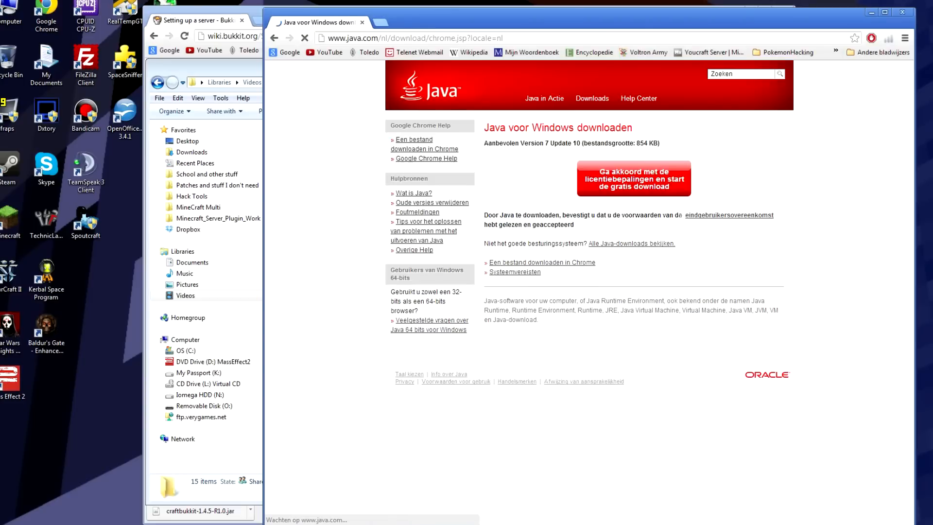
Step: Examine the heading and the recommended version line on the Java for Windows download page
drag(488, 143, 721, 248)
click(721, 252)
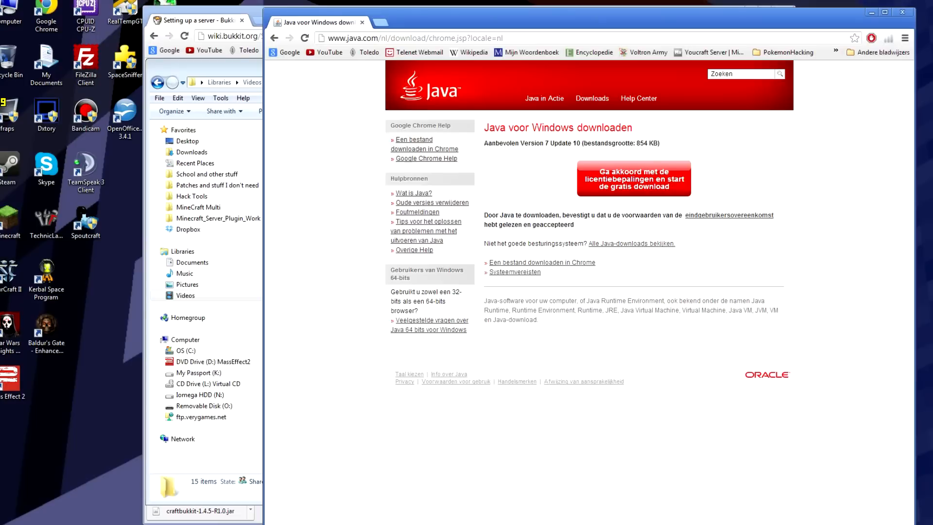
mouse_move(532, 127)
mouse_down()
mouse_move(575, 127)
mouse_move(530, 128)
mouse_up()
click(574, 128)
click(530, 129)
drag(550, 144, 579, 143)
click(579, 144)
click(235, 76)
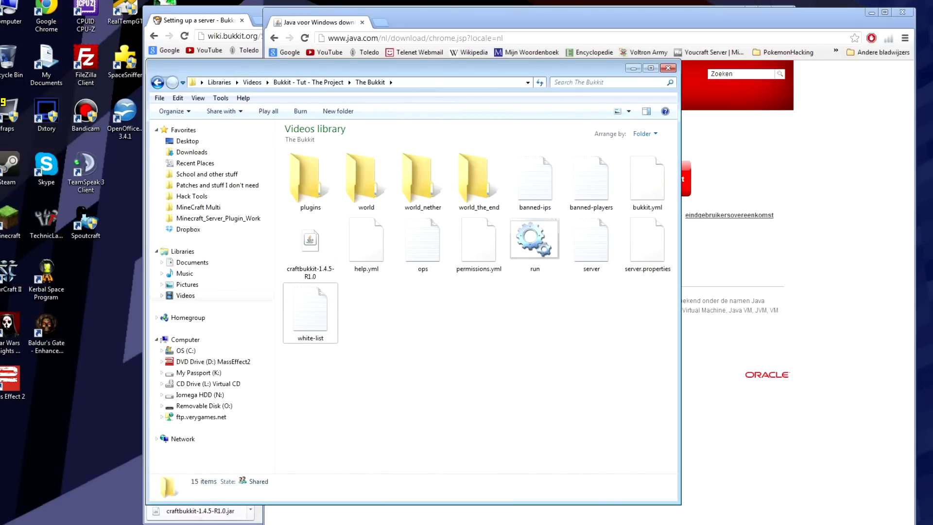
click(335, 522)
click(809, 85)
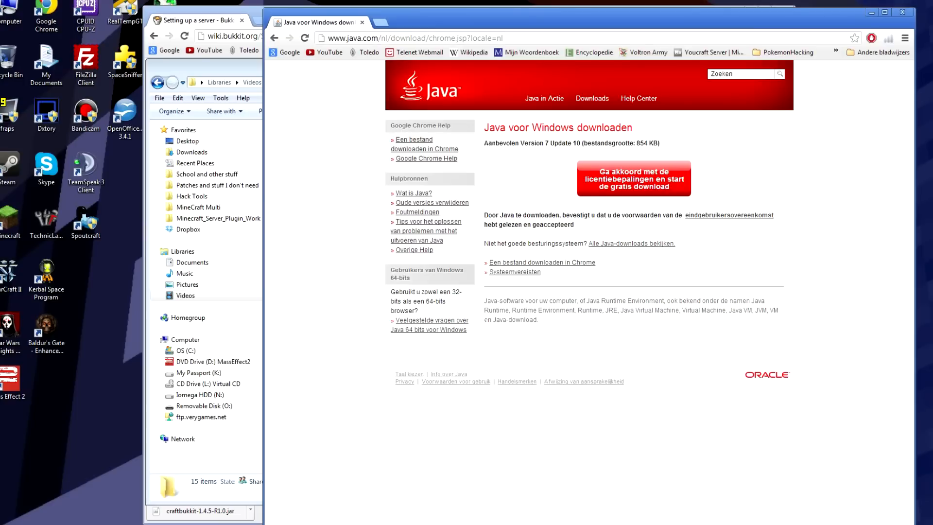
Step: Examine the section for 64-bit Windows users on the Java download page
mouse_move(426, 301)
mouse_down()
mouse_move(446, 301)
mouse_move(426, 301)
mouse_up()
click(448, 300)
click(426, 301)
drag(450, 292, 401, 301)
click(400, 301)
Step: Minimise the Java download page window and close Programs and Features
click(872, 13)
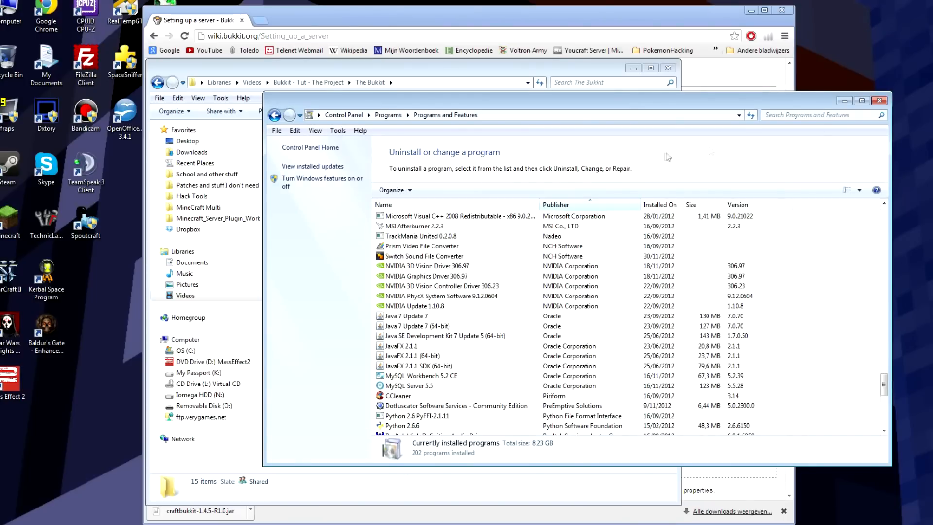
click(877, 100)
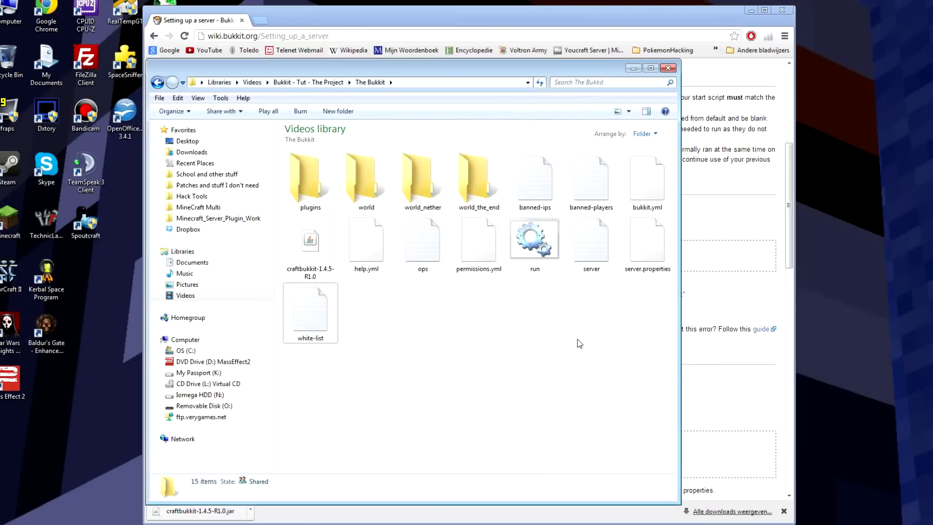
Step: Start the Bukkit server with the run batch file and move its console window clear of the folder's files
click(525, 228)
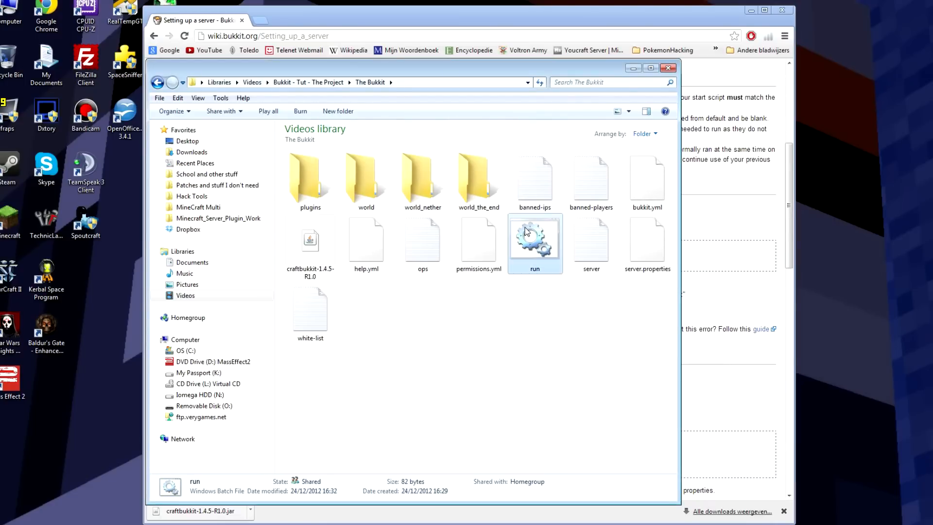
double_click(526, 231)
drag(262, 53, 266, 34)
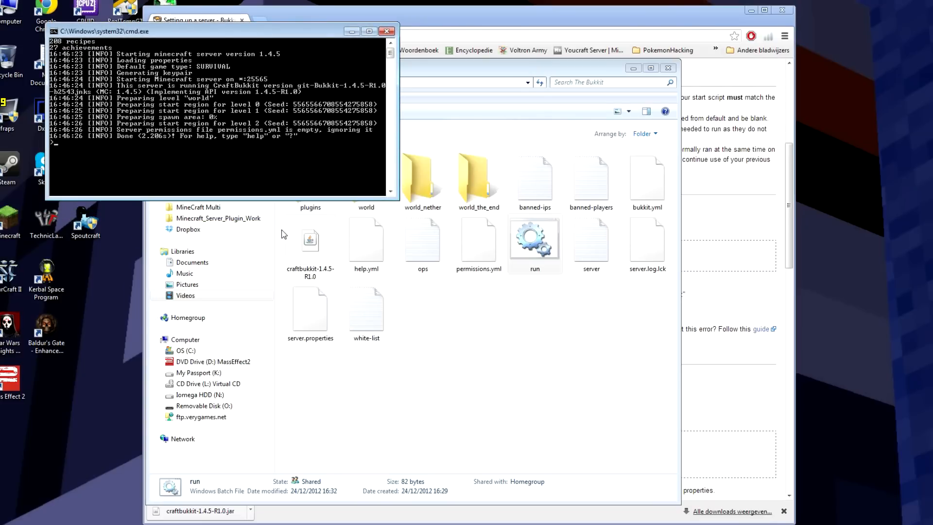
Step: Switch to Minecraft and join the local server through a multiplayer direct connection to 0.0.0.0
click(208, 524)
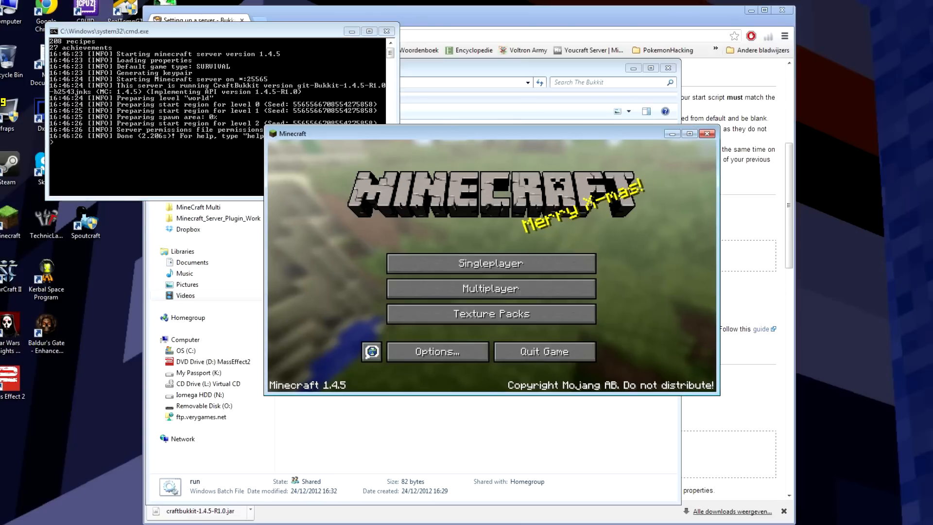
click(501, 291)
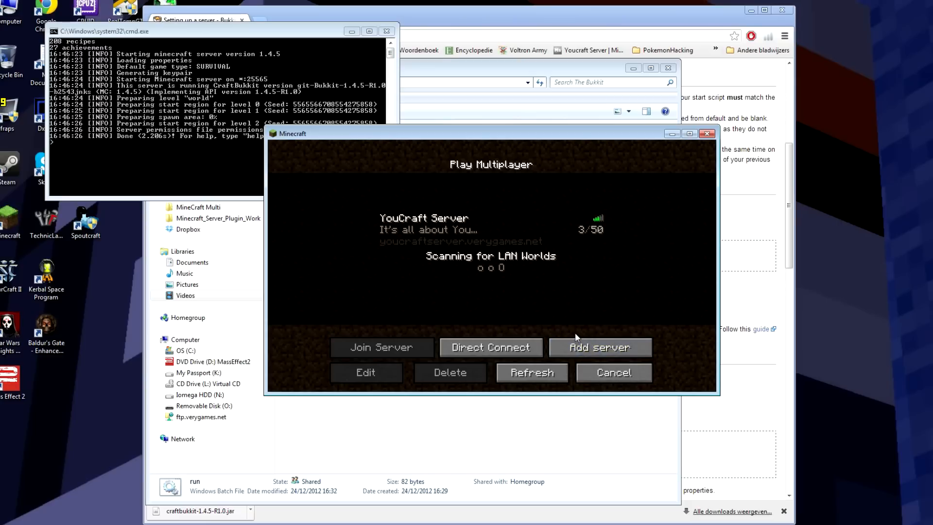
click(521, 343)
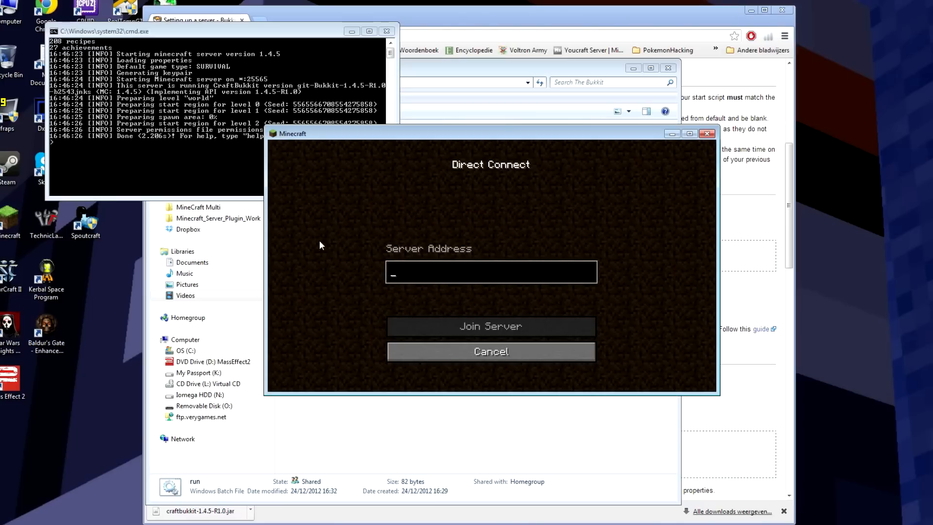
text(0.0.0.0)
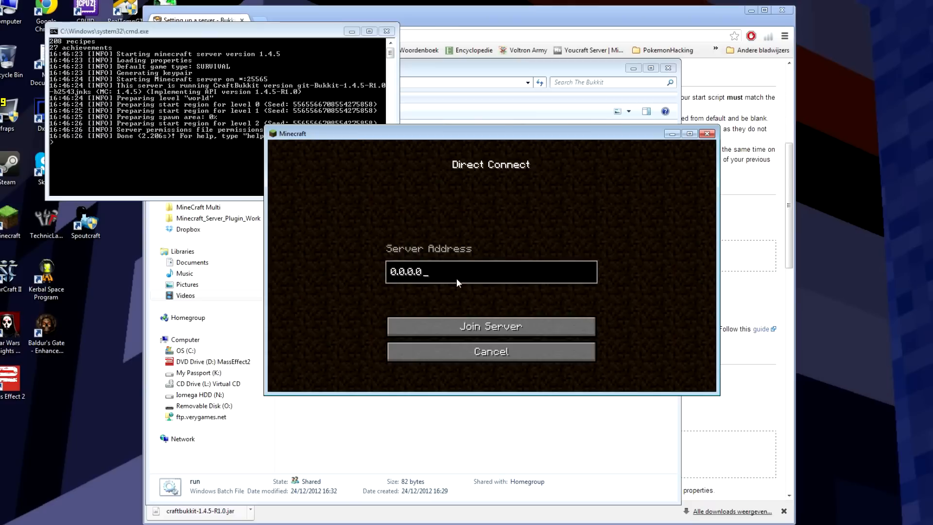
click(475, 333)
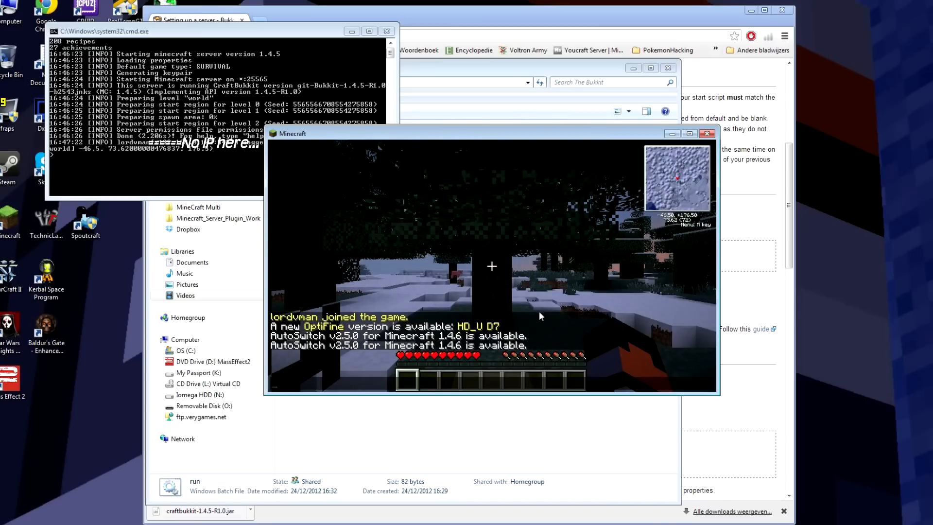
Step: Walk a short way through the server's world and check the player's login entry in the server console
key(Escape)
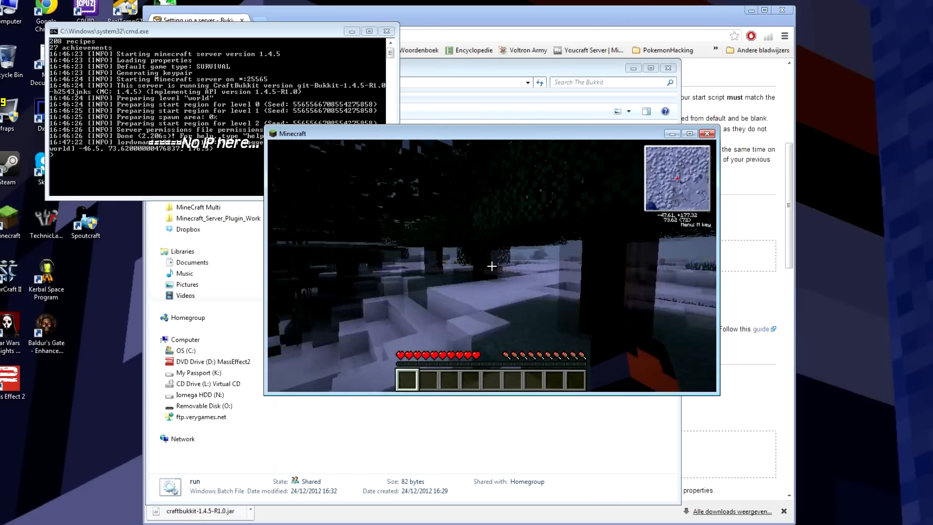
key(w)
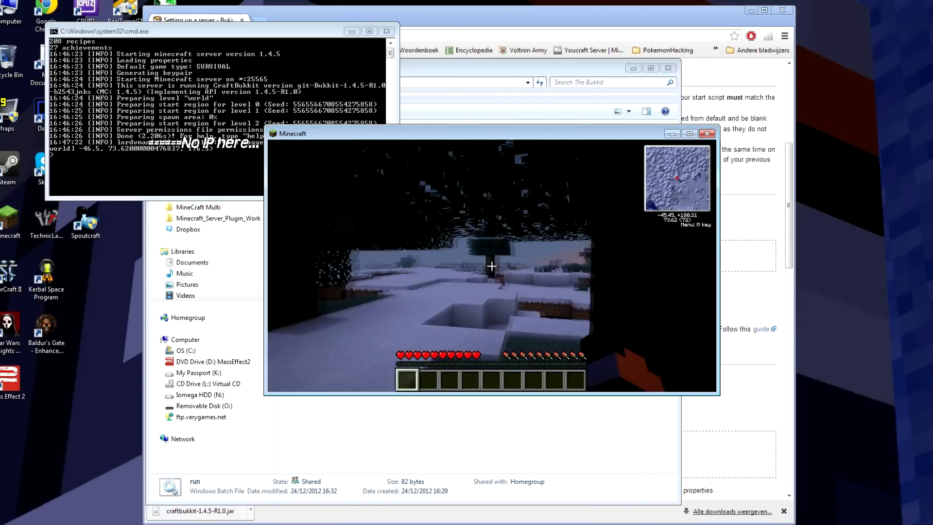
key(w)
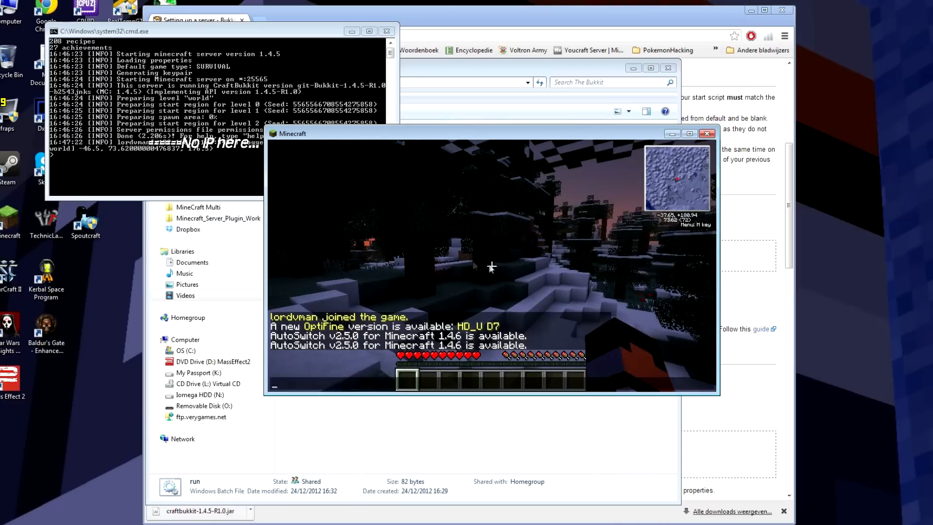
key(alt+Tab)
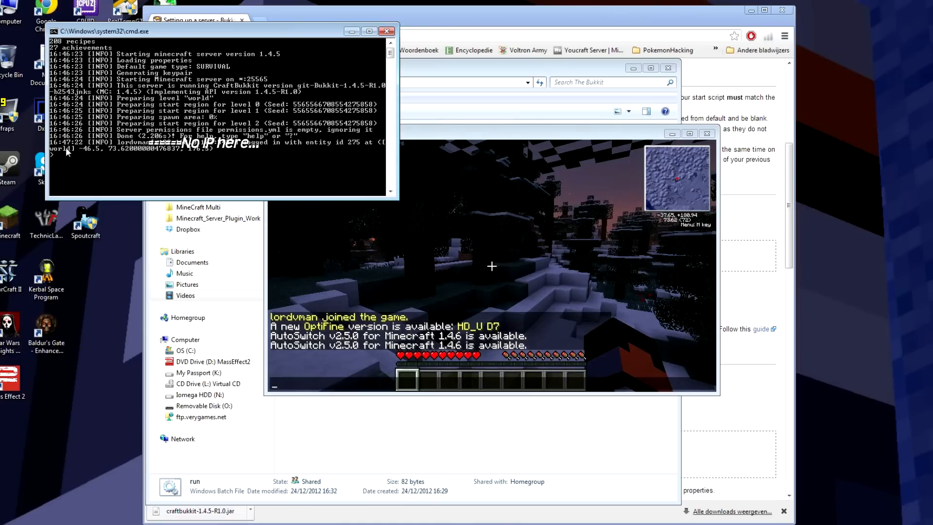
click(431, 251)
key(Escape)
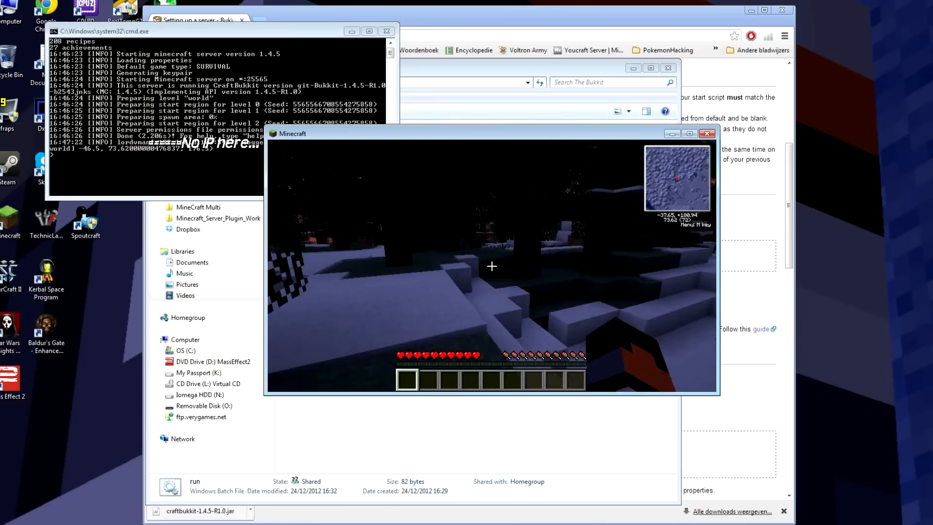
Step: Send the chat message "lol" in the game and check its entry in the server console
key(t)
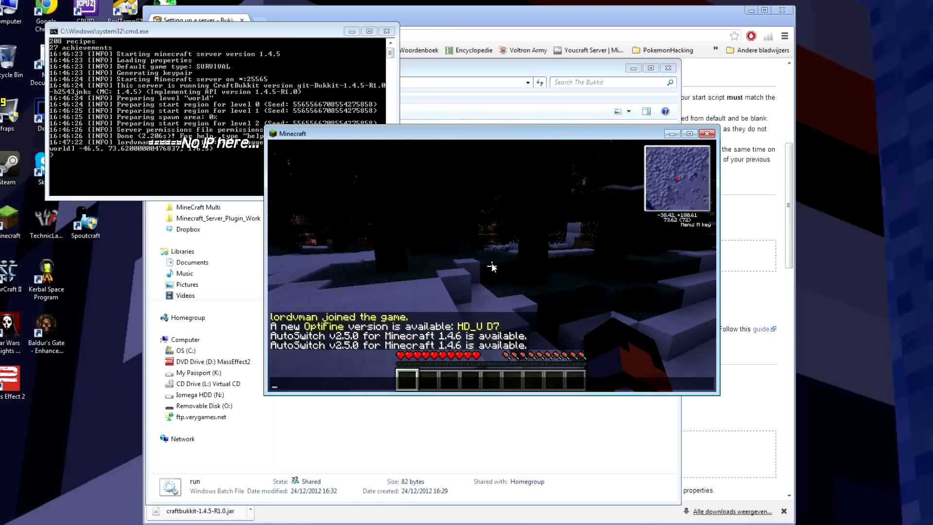
text(lol)
key(Return)
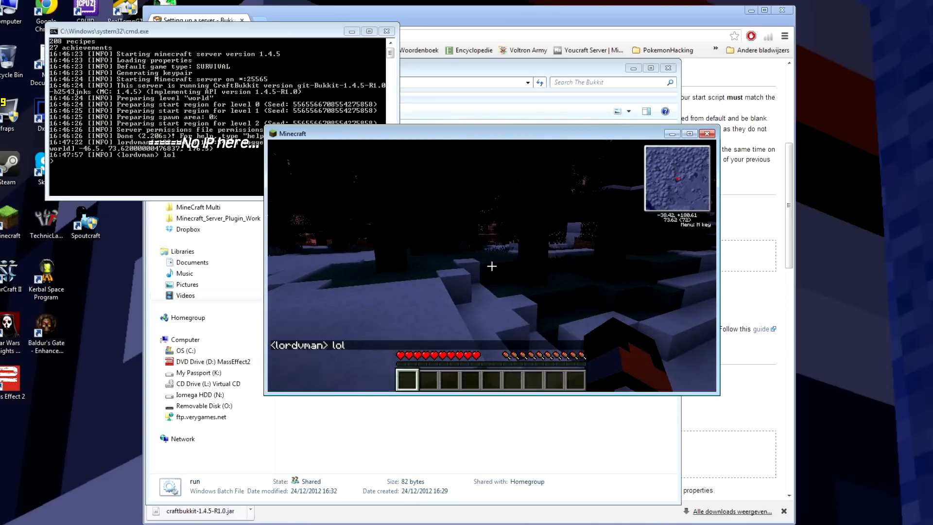
key(t)
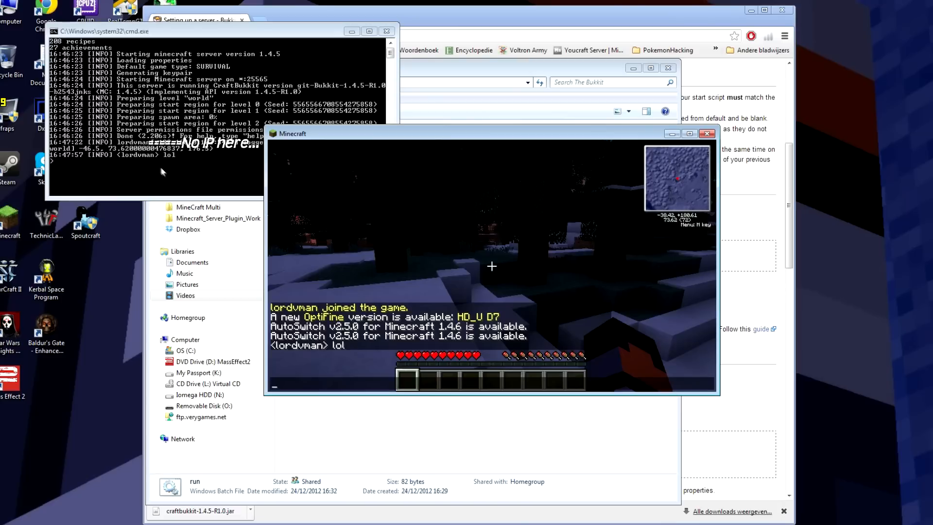
click(164, 172)
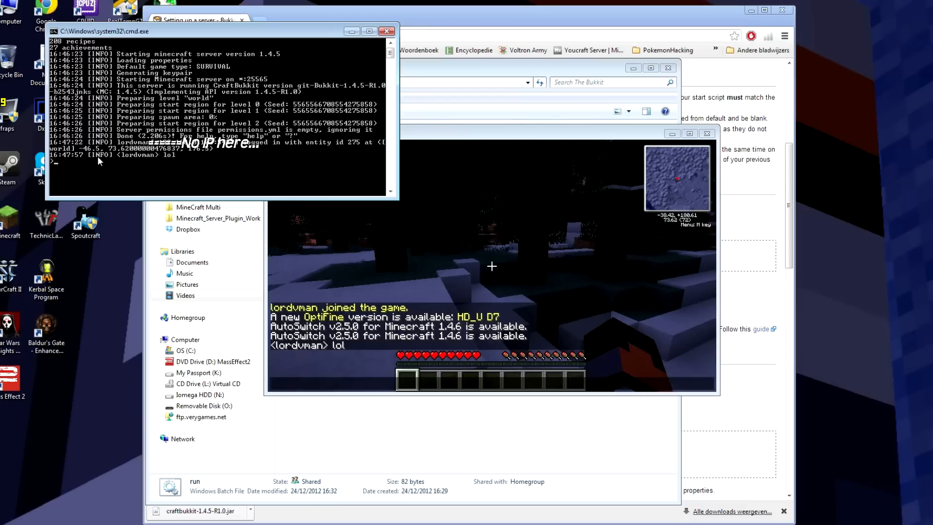
click(445, 285)
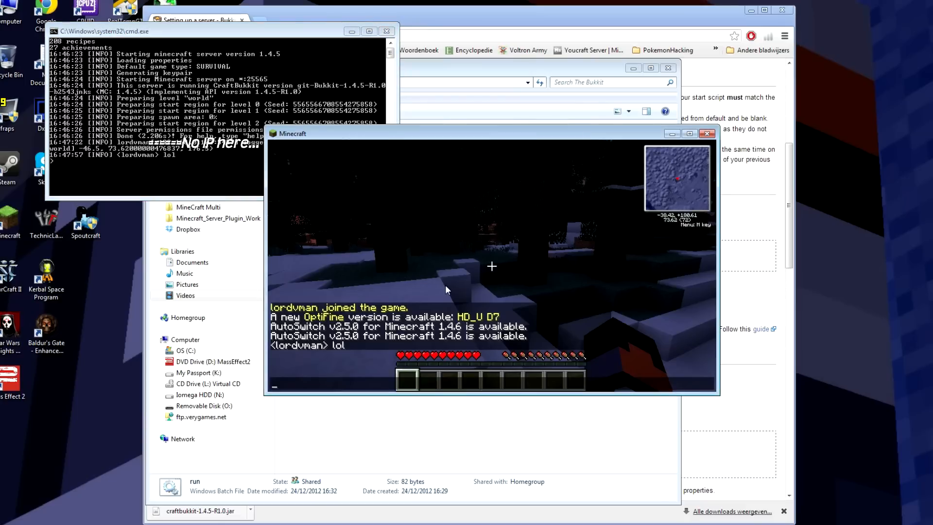
Step: Explore the snowy forest and open ground around the spawn area on foot
key(w)
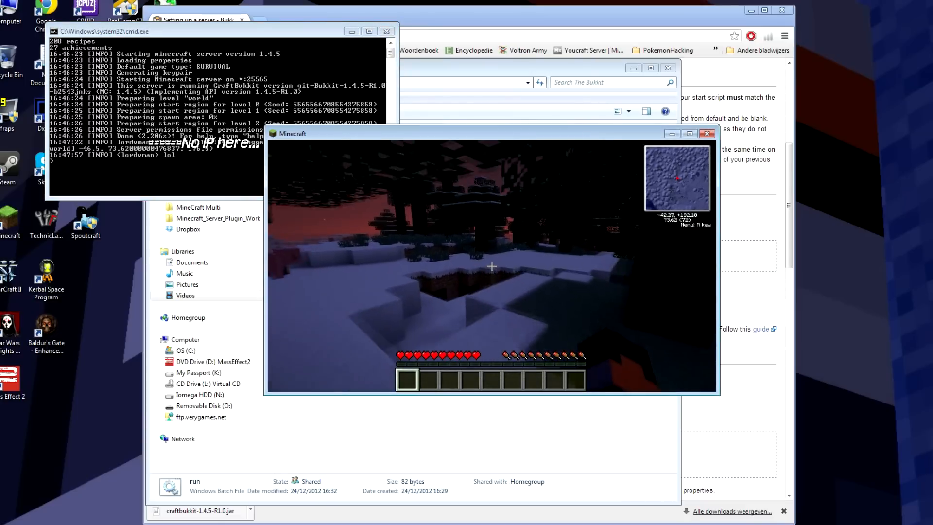
key(w)
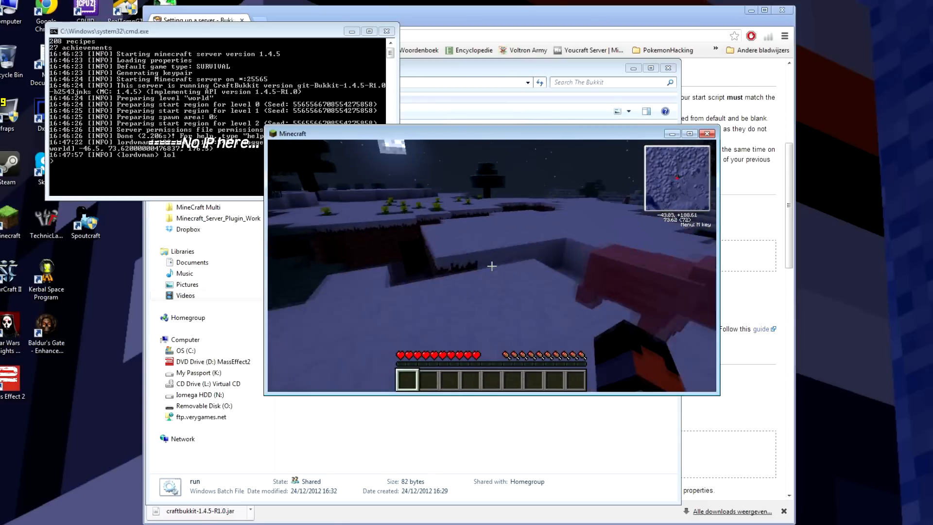
key(w)
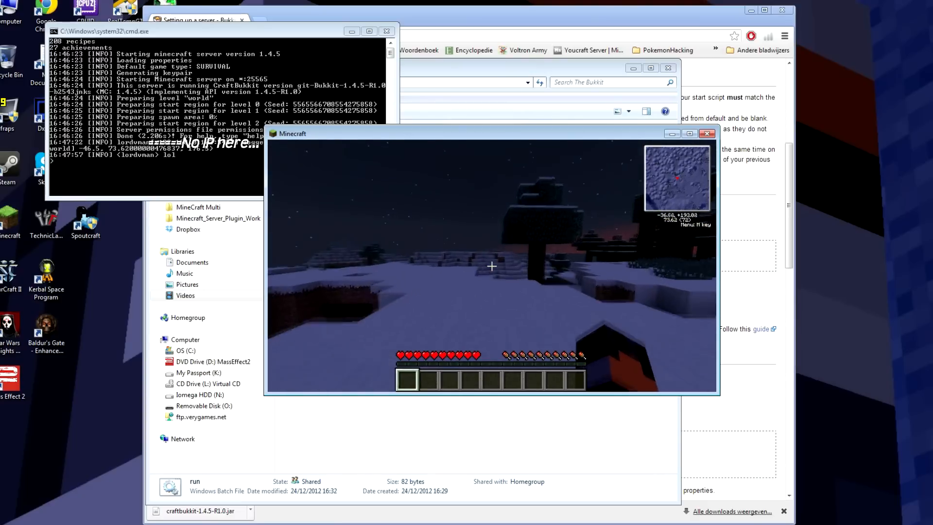
key(w)
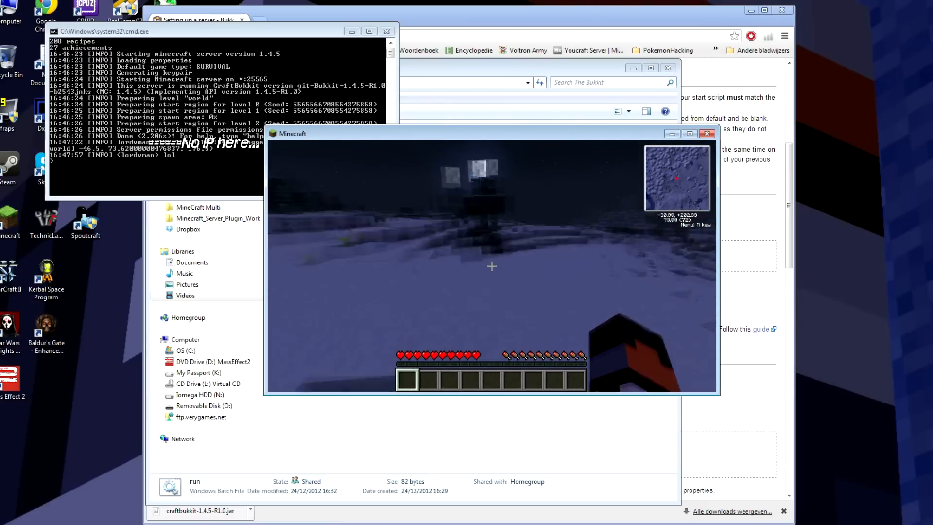
key(w)
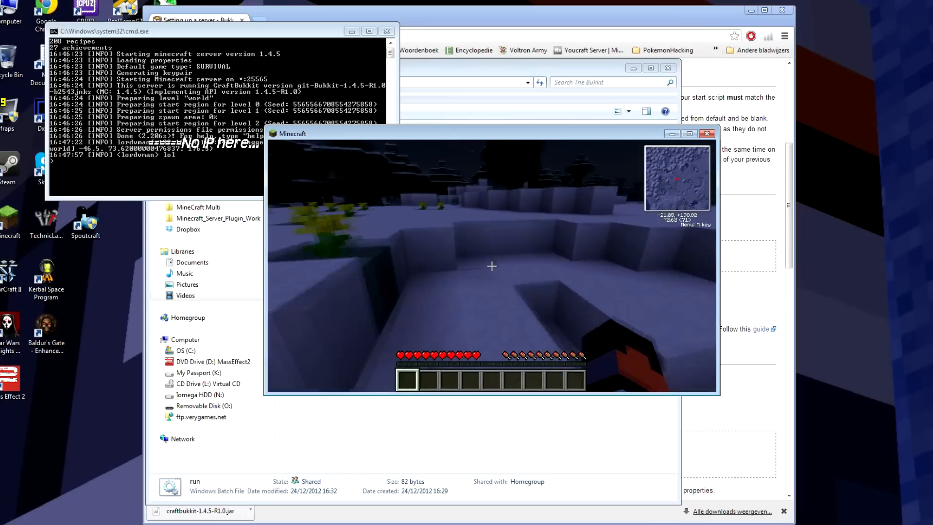
key(w)
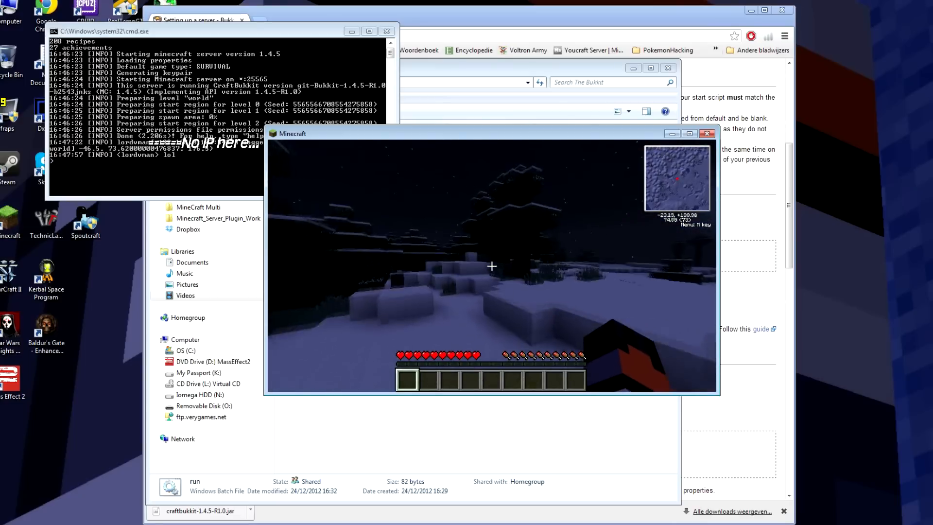
key(w)
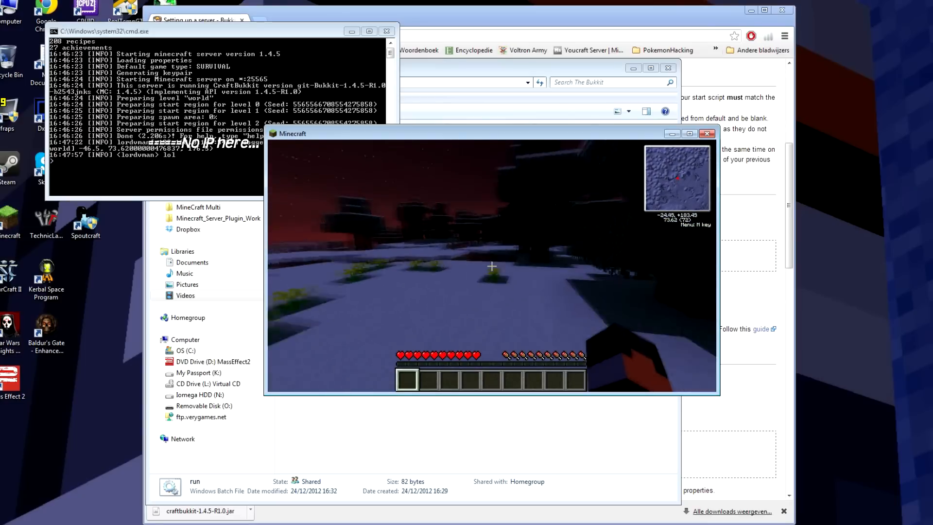
key(w)
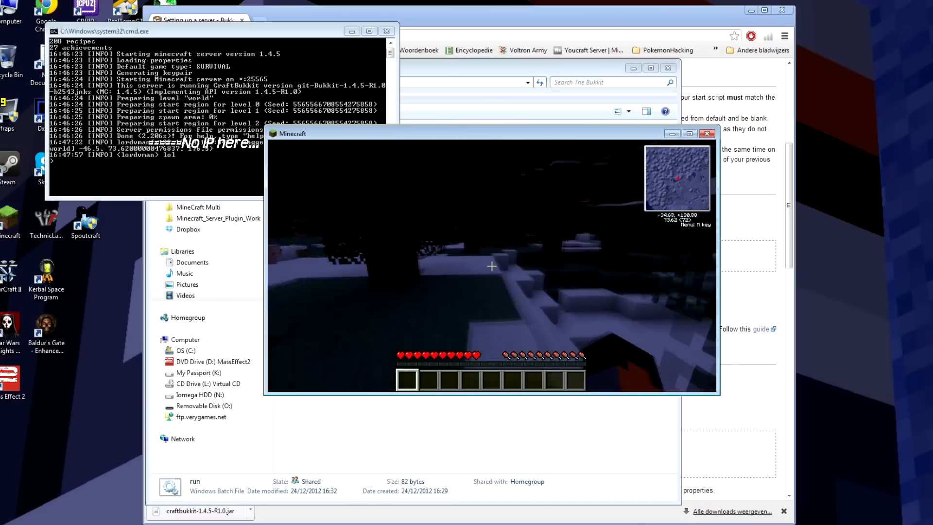
key(w)
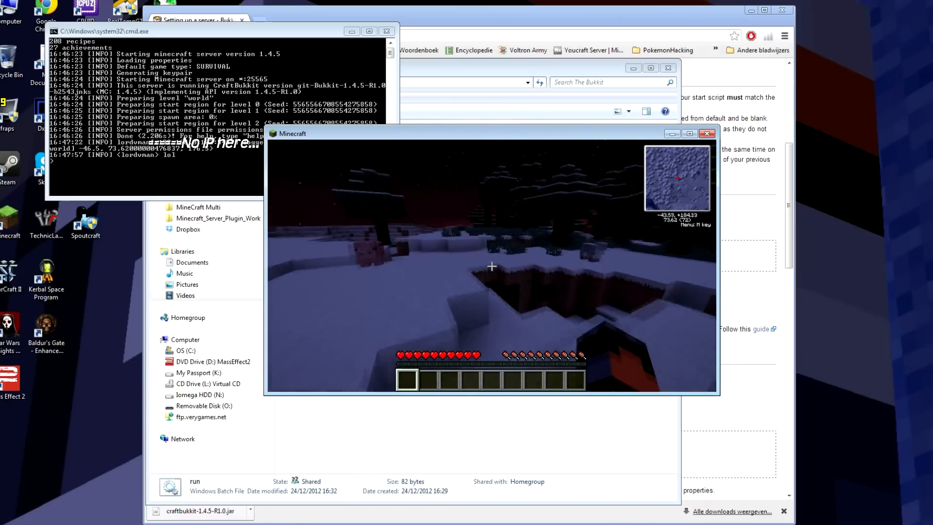
key(w)
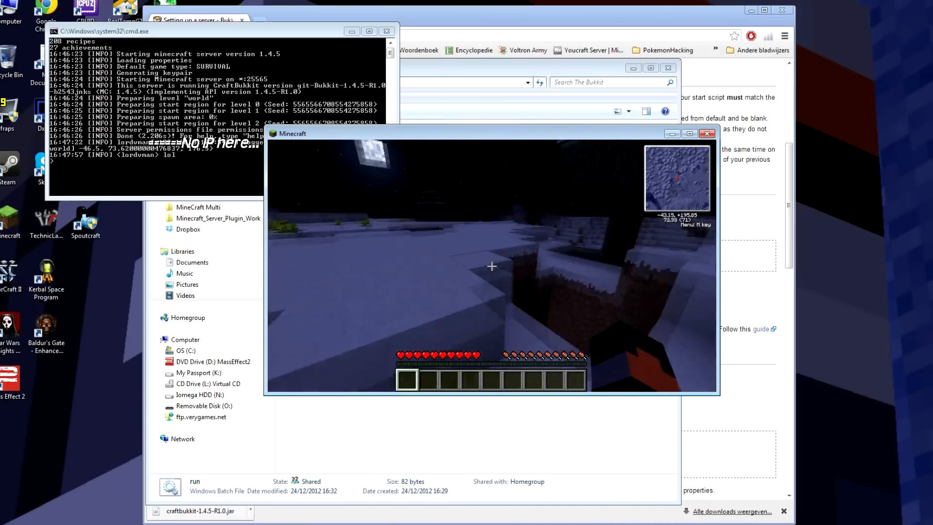
key(w)
key(w)
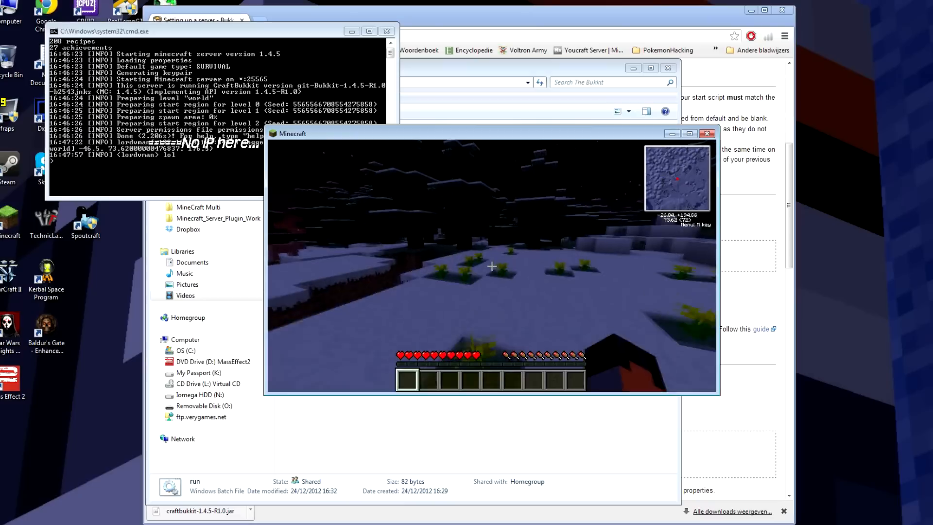
Step: Free the cursor from the game, move the Minecraft window off more of the server console, and resume playing
key(t)
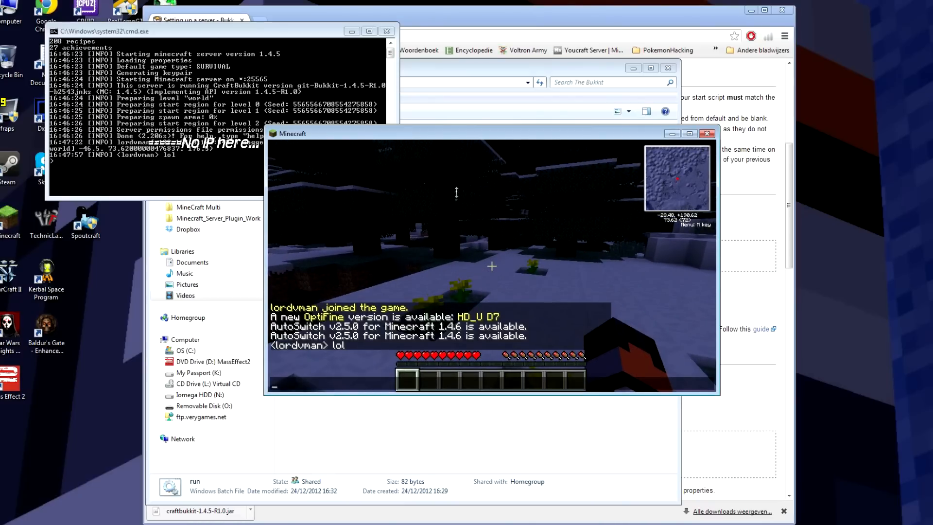
drag(462, 138, 509, 139)
key(Escape)
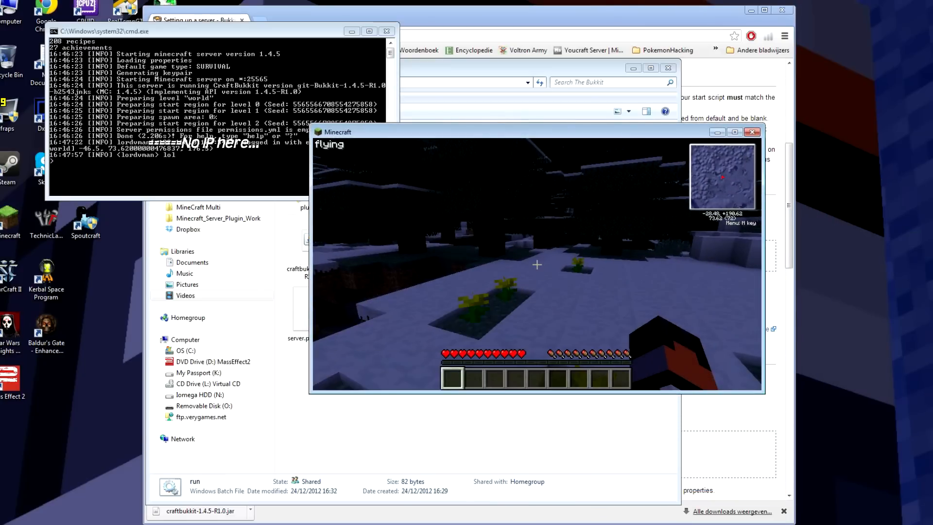
Step: Roam the snowy ground and forest edge, turn flying off, and descend into the nearby ravine
key(w)
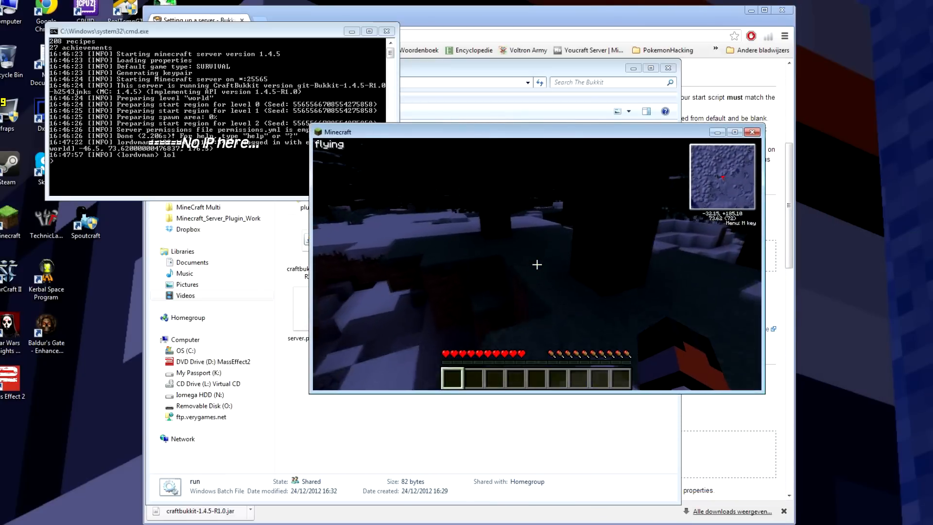
key(w)
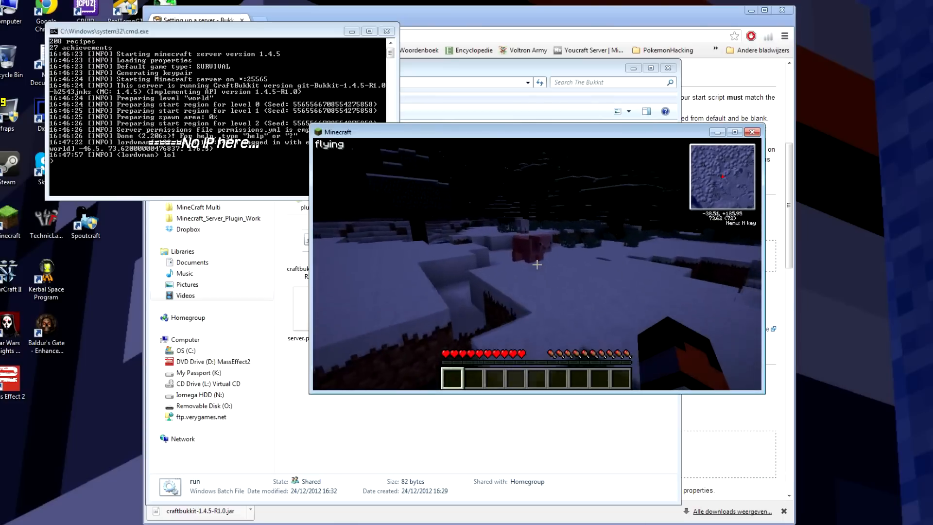
key(w)
key(f)
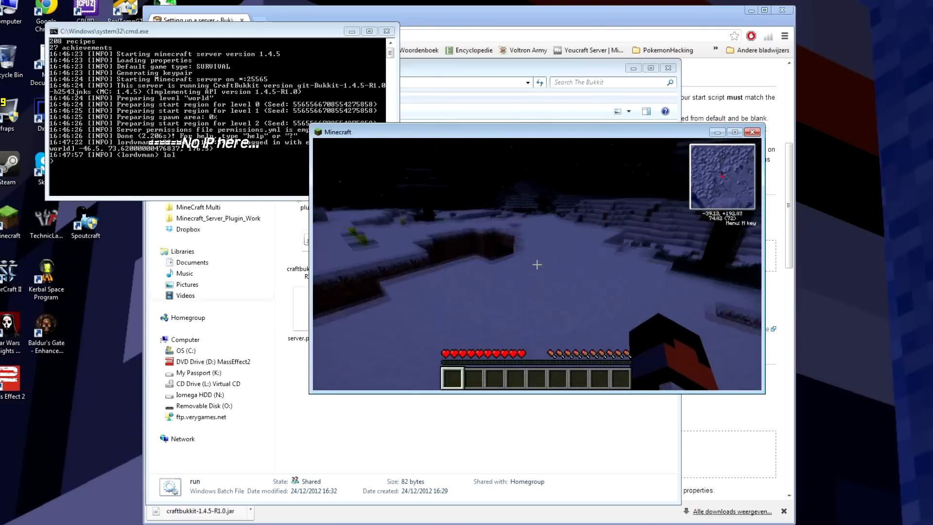
key(w)
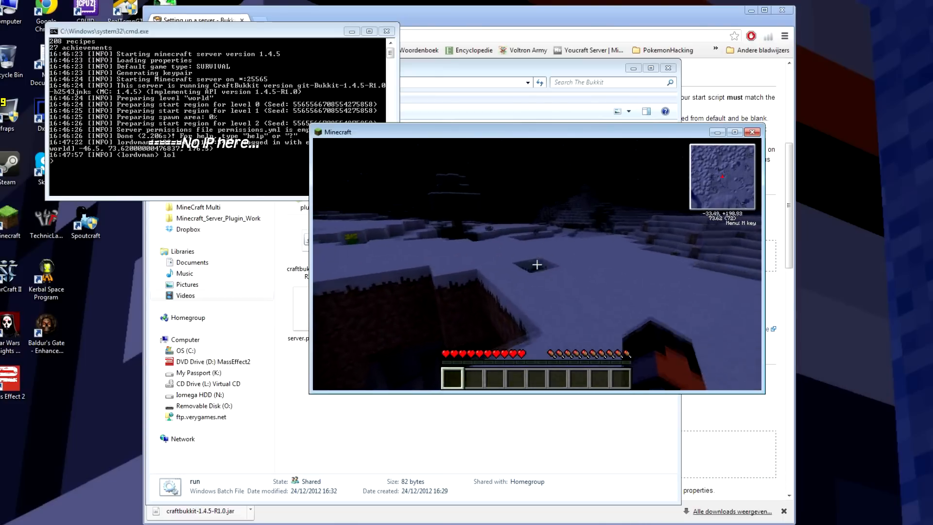
key(w)
key(space)
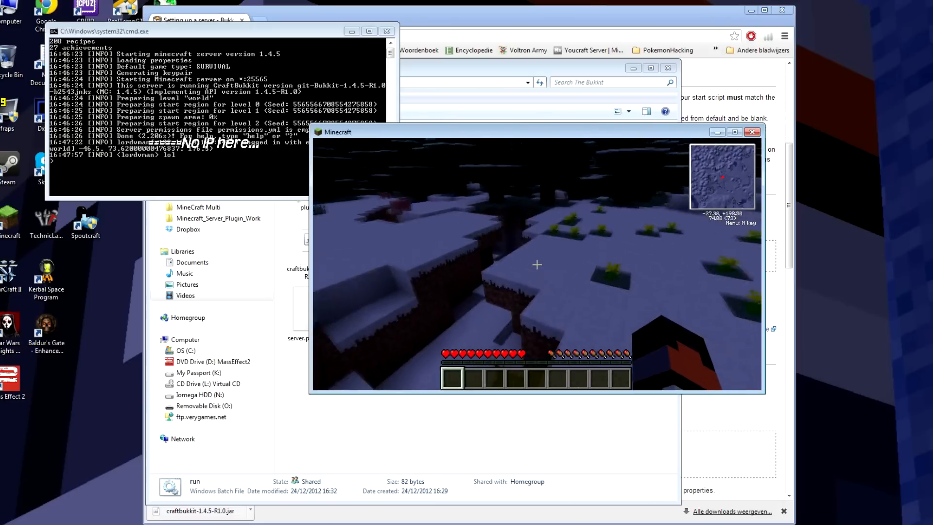
key(w)
key(w)
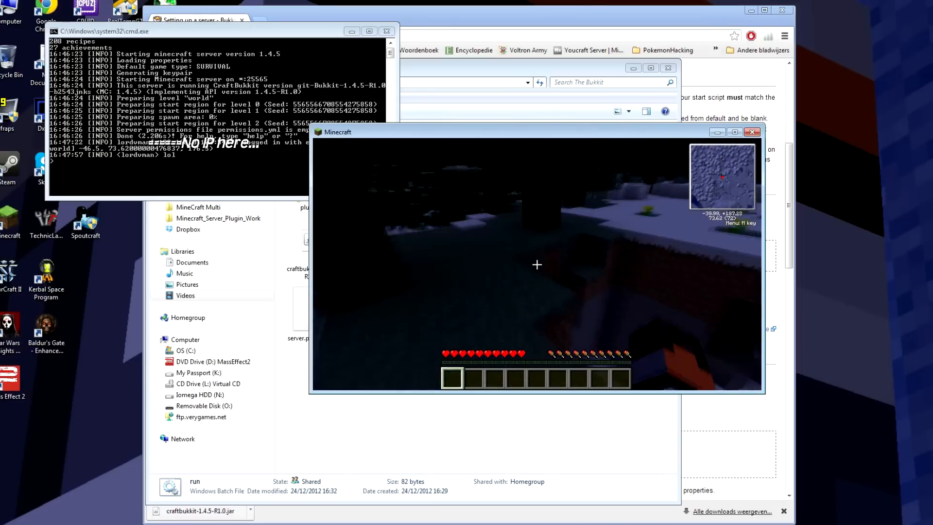
key(w)
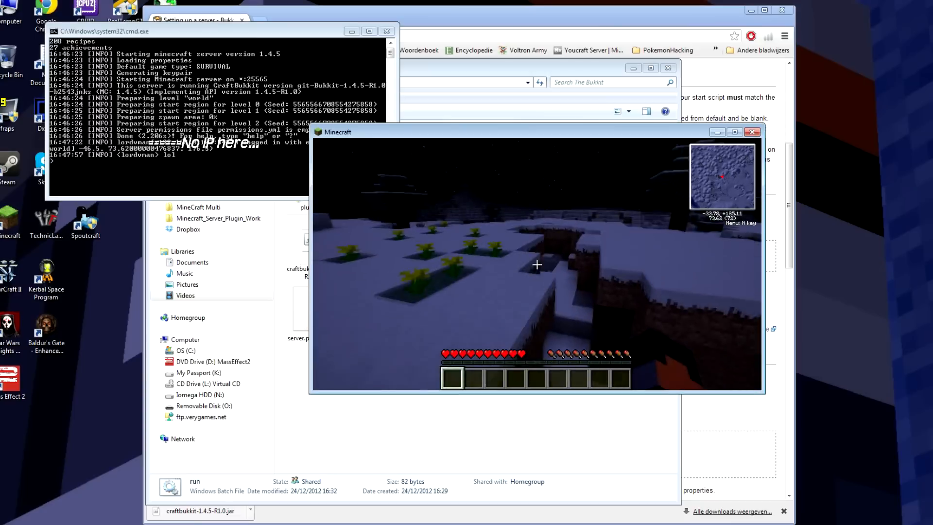
key(w)
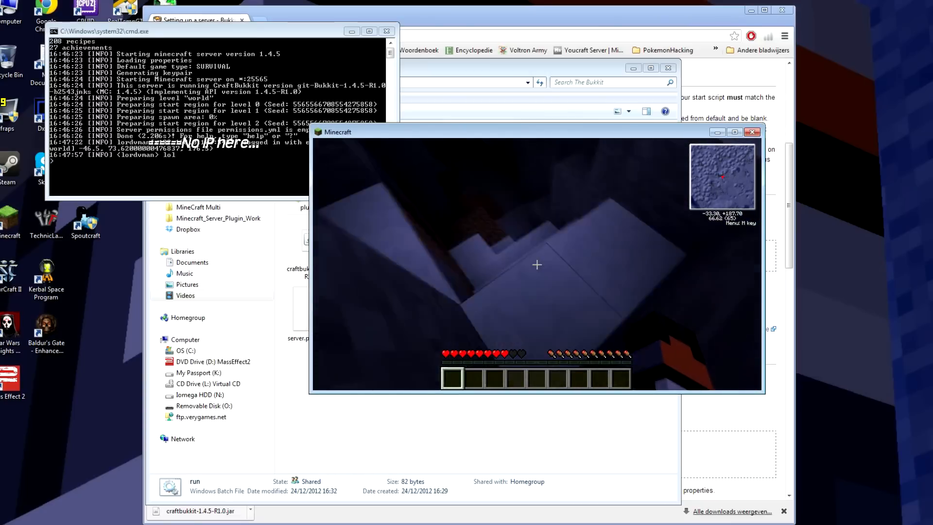
key(w)
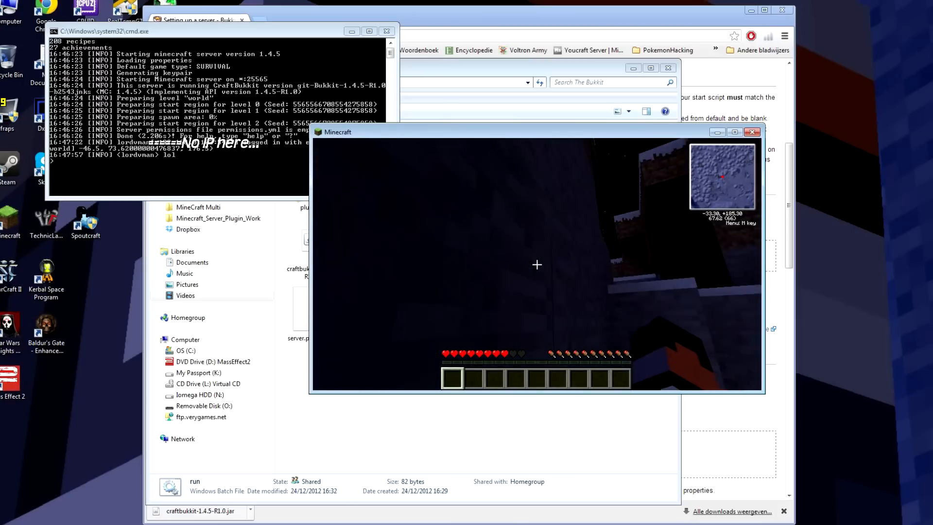
Step: Switch to the server console and give the player operator status with the op command and the player's username
key(t)
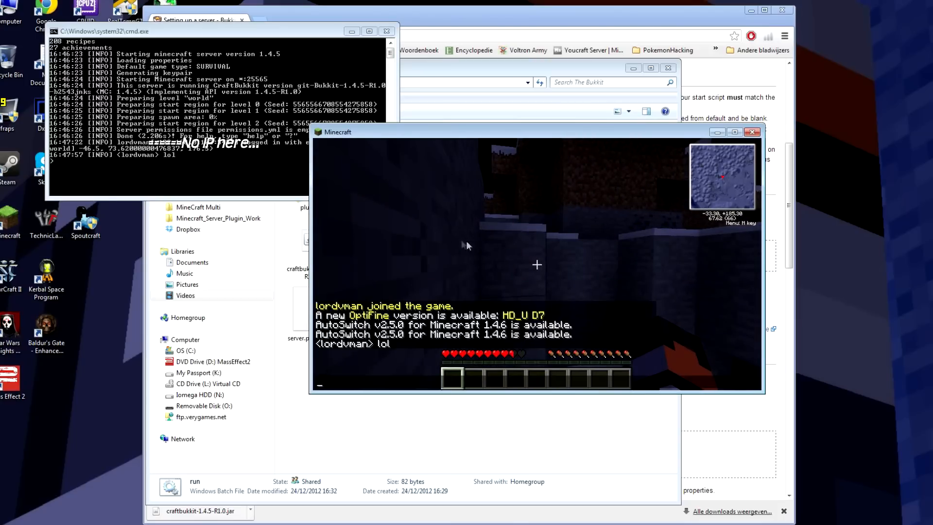
click(231, 154)
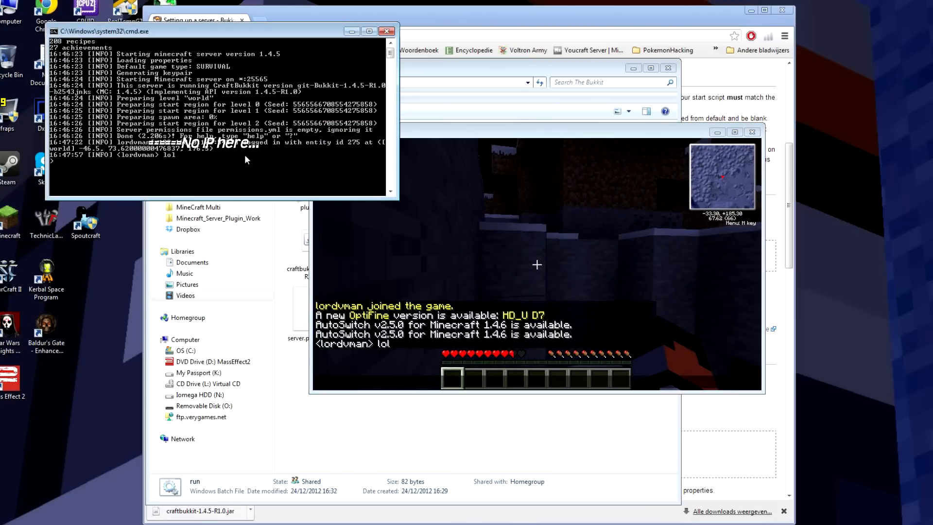
text(op lordvman)
key(Return)
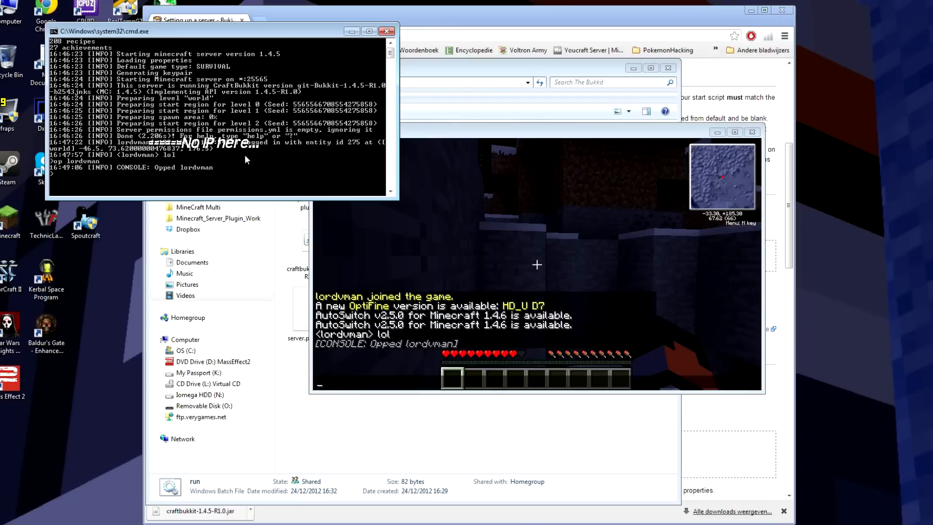
Step: Return to the game, fly up out of the ravine onto the snowy surface, and turn flying off
click(442, 251)
text(f)
key(Escape)
key(f)
key(space)
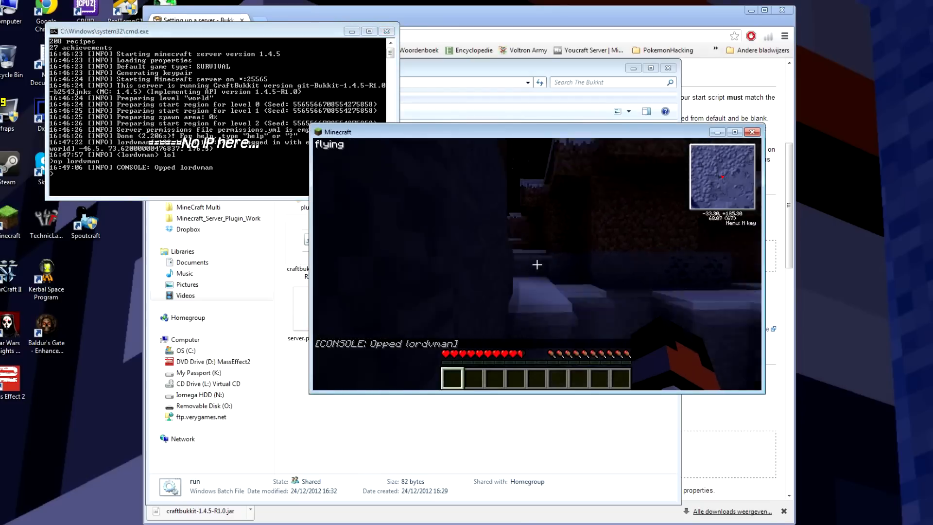
key(f)
key(w)
key(space)
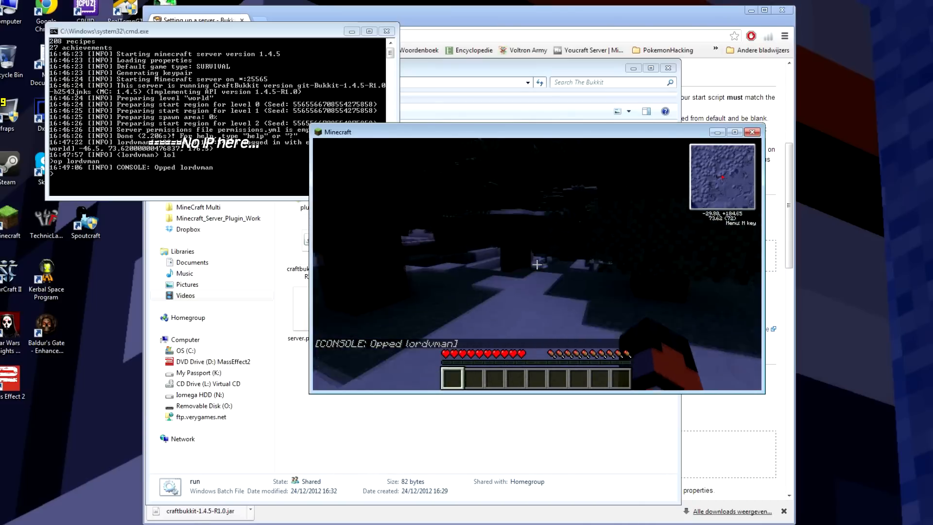
Step: Walk around the snowy ground among the trees and pigs, and open the game chat
key(w)
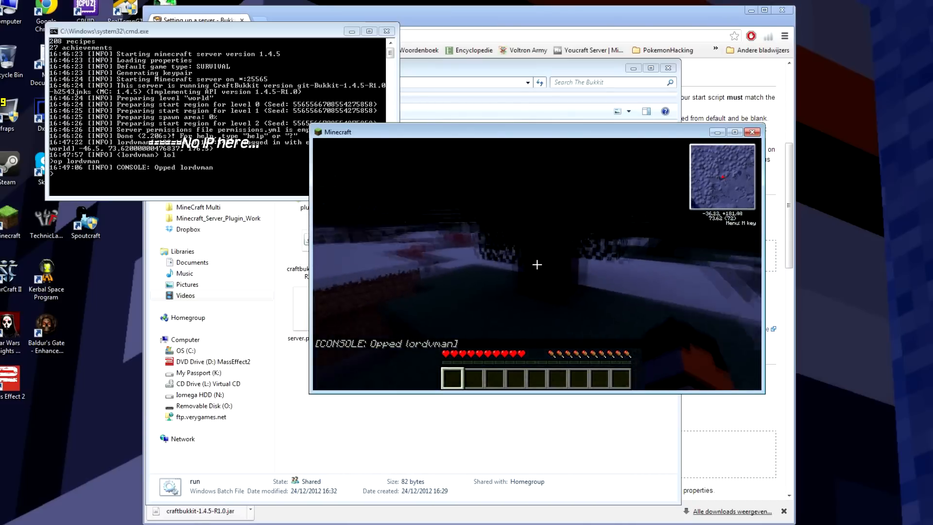
key(w)
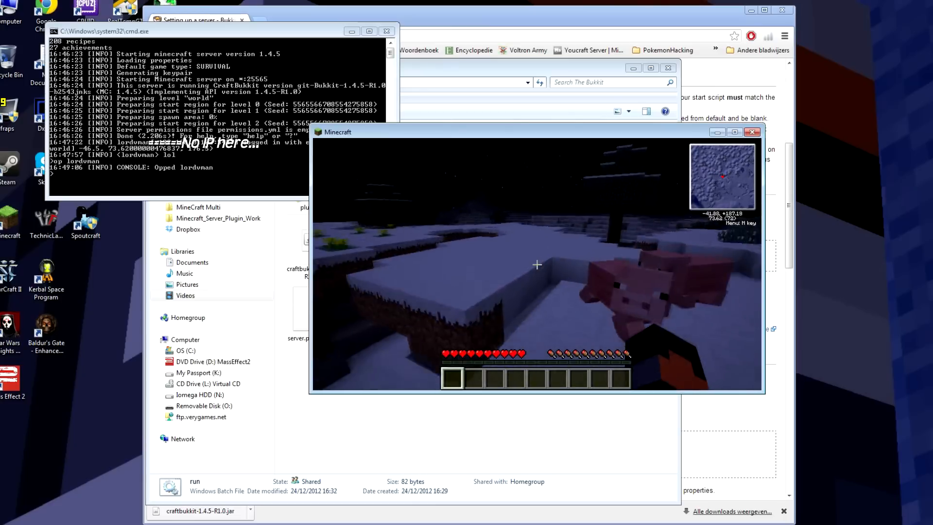
key(t)
key(alt+Tab)
click(406, 282)
key(Escape)
key(w)
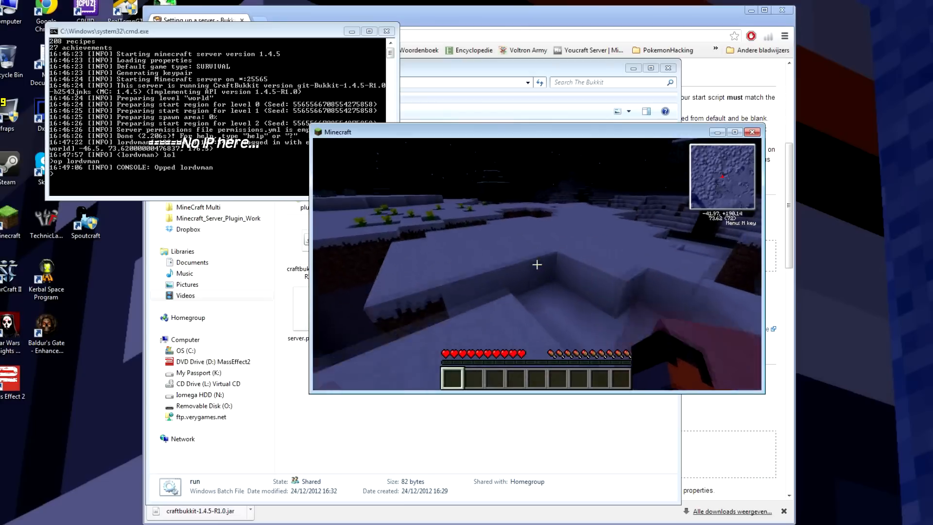
key(space)
key(w)
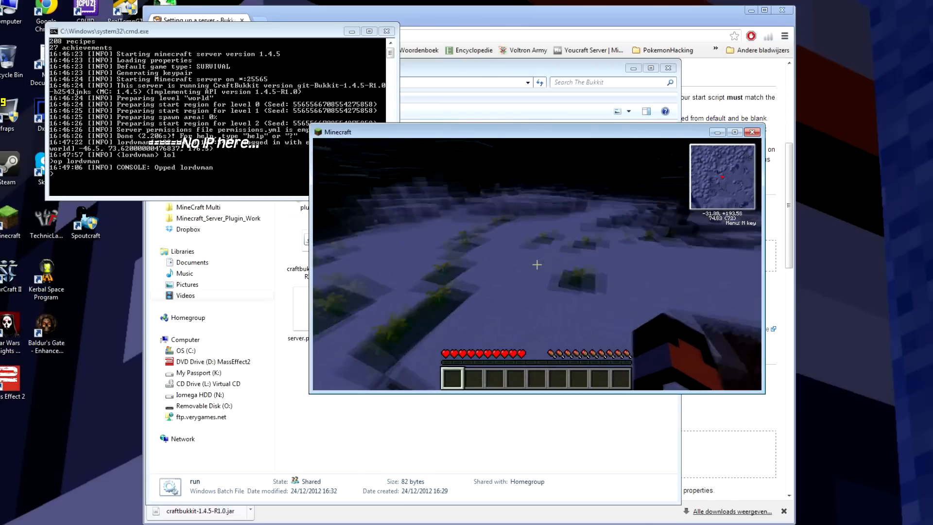
key(w)
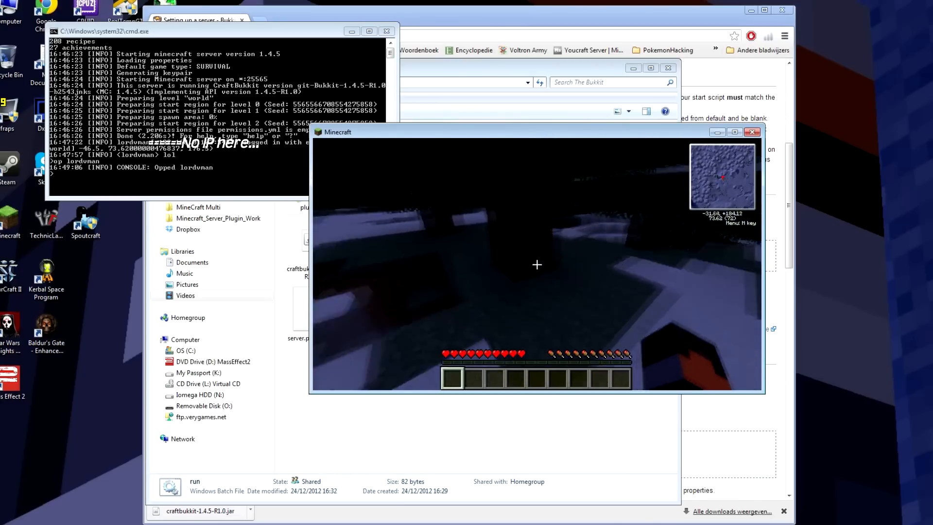
key(w)
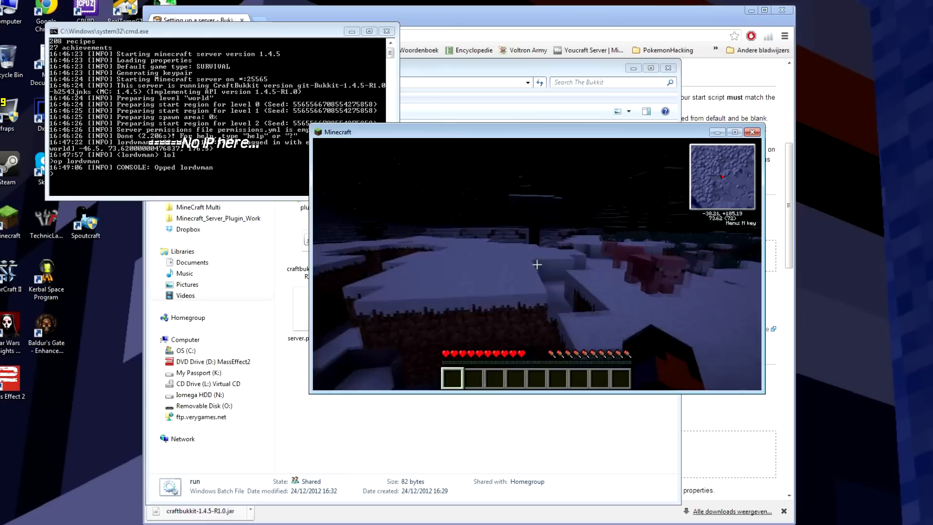
key(t)
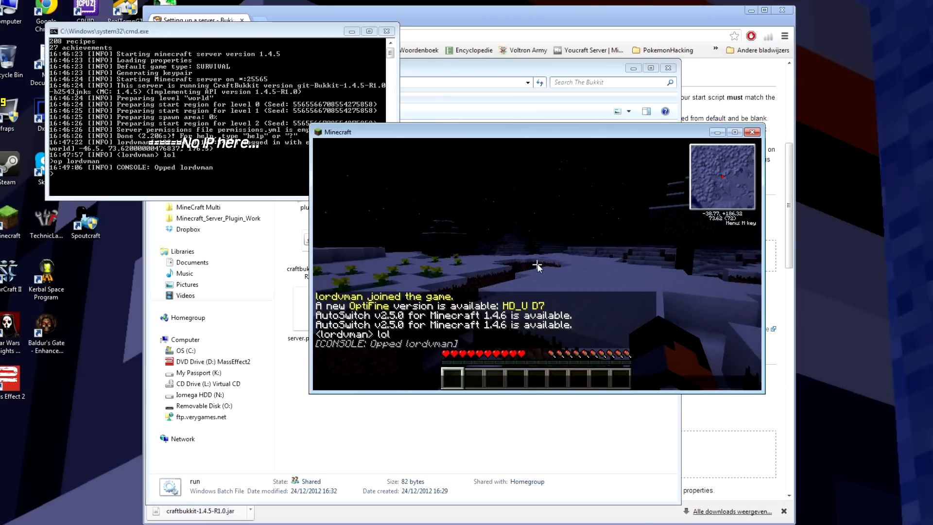